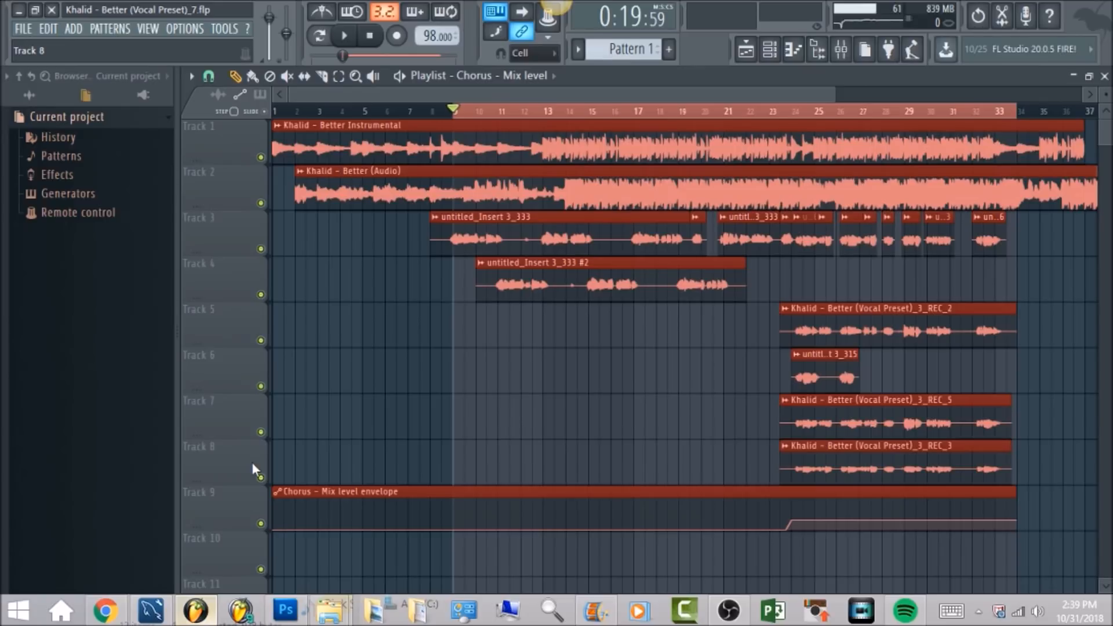
# Show the mixer and bypass the master track's Ozone 5 Maximizer, Fruity Multiband Compressor, MASTER EQ and Ozone 5 Equalizer.
pyautogui.click(841, 49)
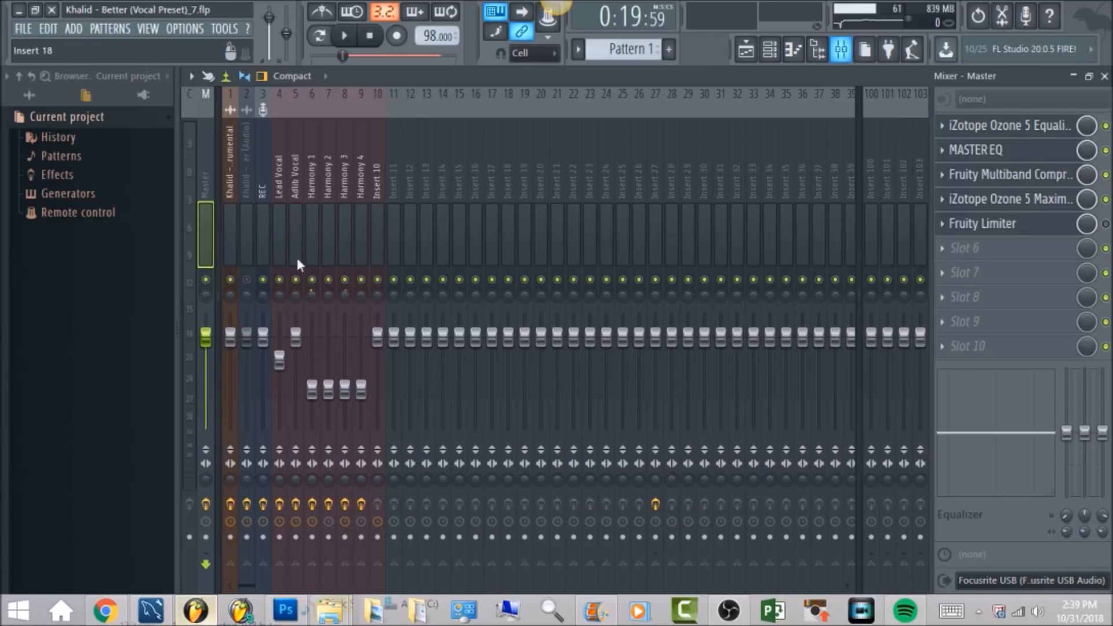
pyautogui.click(1106, 199)
pyautogui.click(1106, 174)
pyautogui.click(1106, 149)
pyautogui.click(1106, 126)
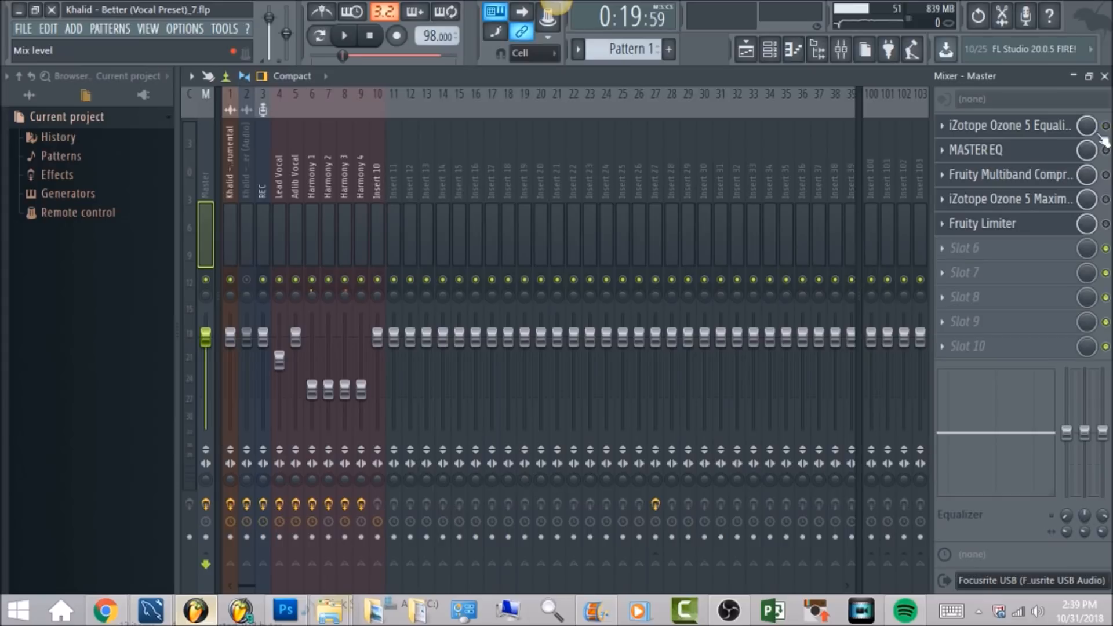
# Select the Lead Vocal mixer track and solo it.
pyautogui.click(283, 162)
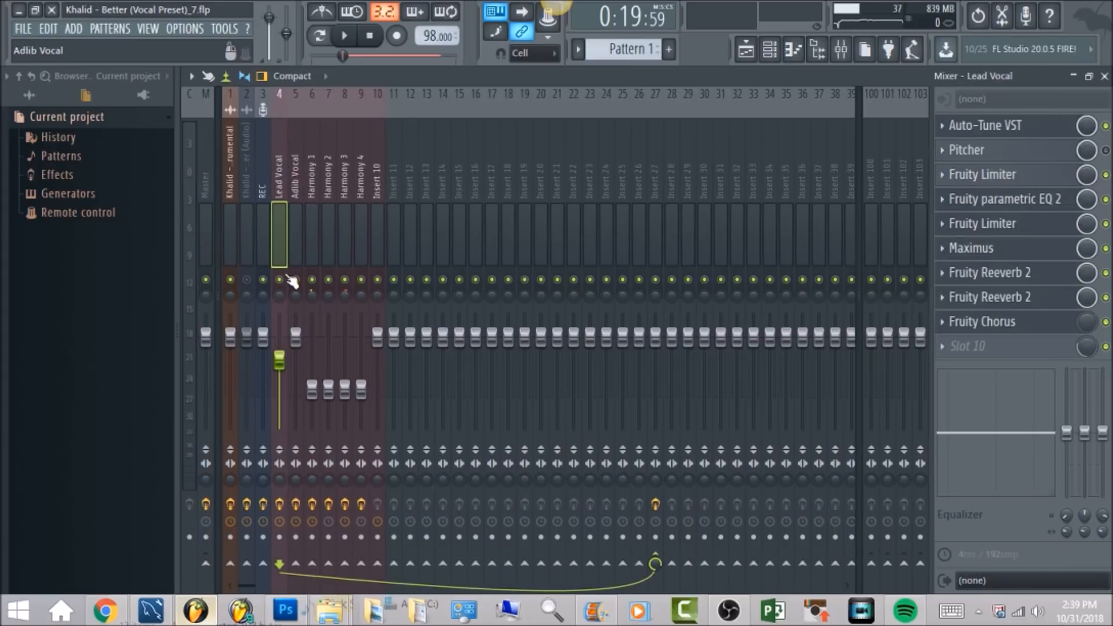
pyautogui.rightClick(280, 280)
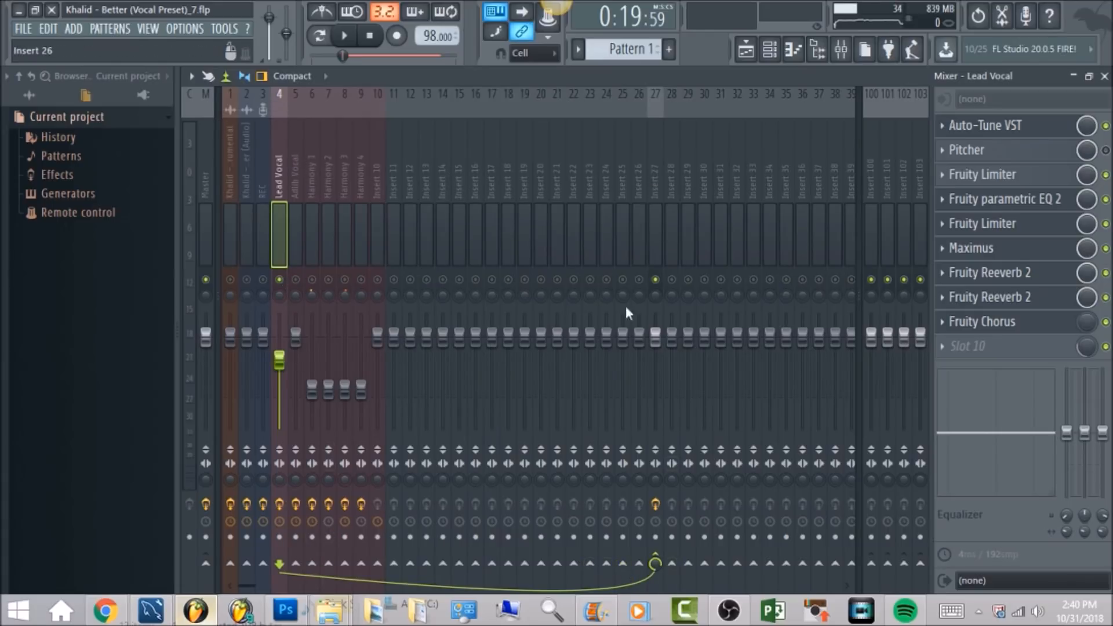
# Examine the Fruity Limiter on Insert 27 and the routing of the Harmony 2 track.
pyautogui.click(656, 167)
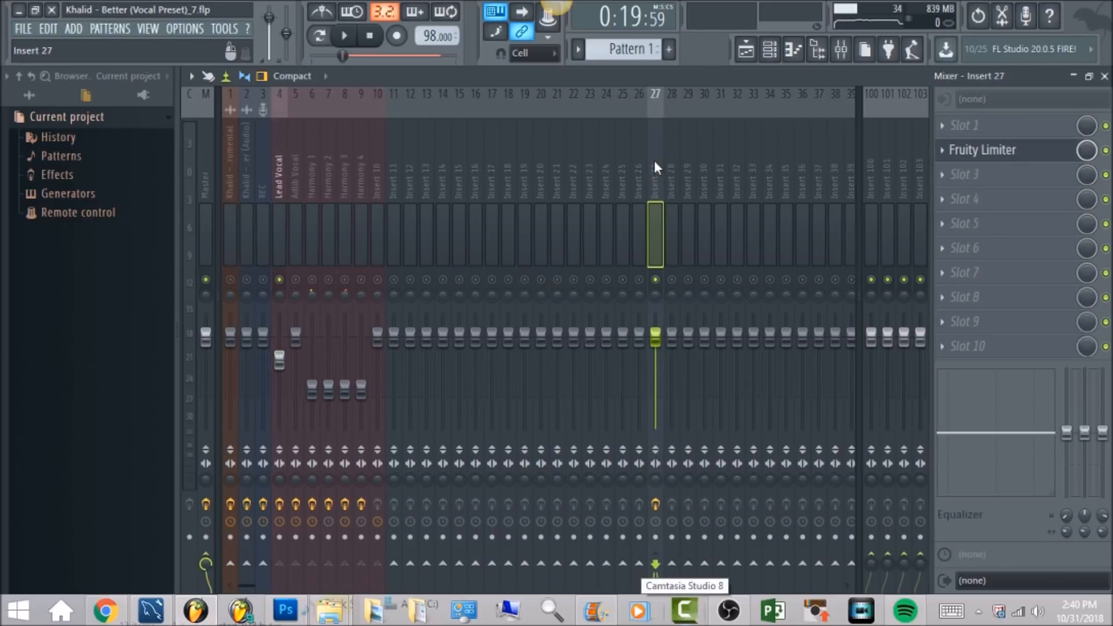
pyautogui.click(1049, 154)
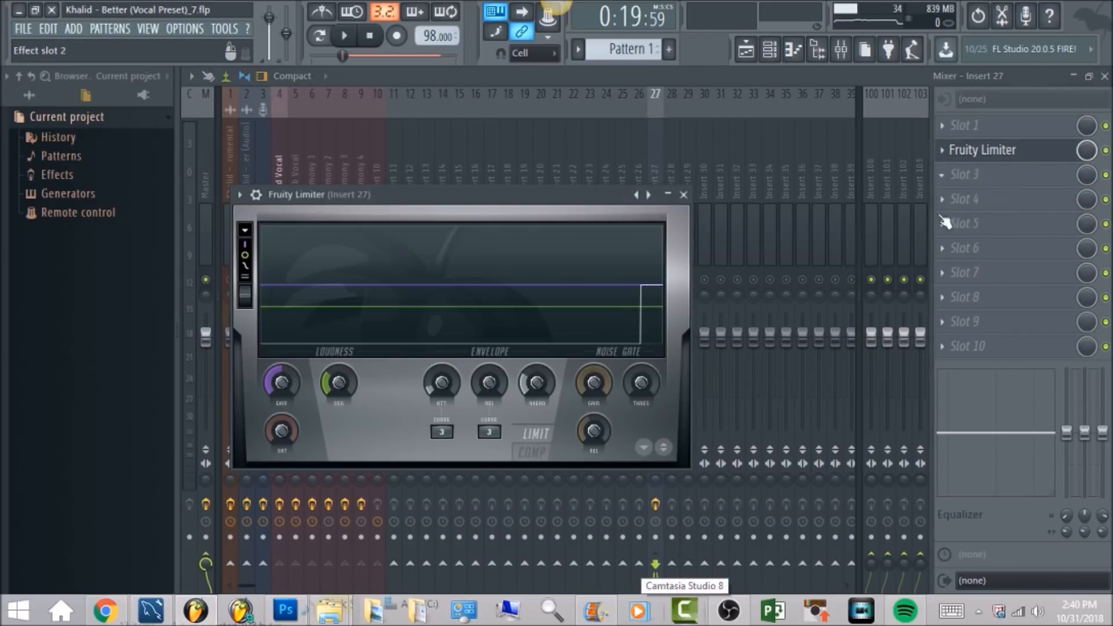
pyautogui.moveTo(343, 378); pyautogui.dragTo(343, 379)
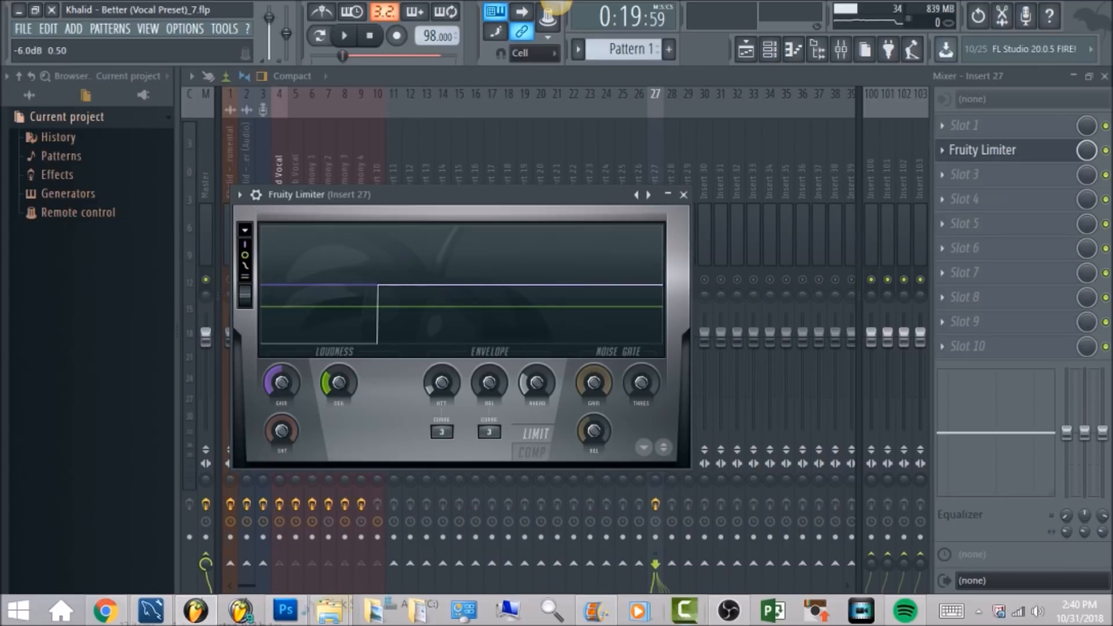
pyautogui.press('Escape')
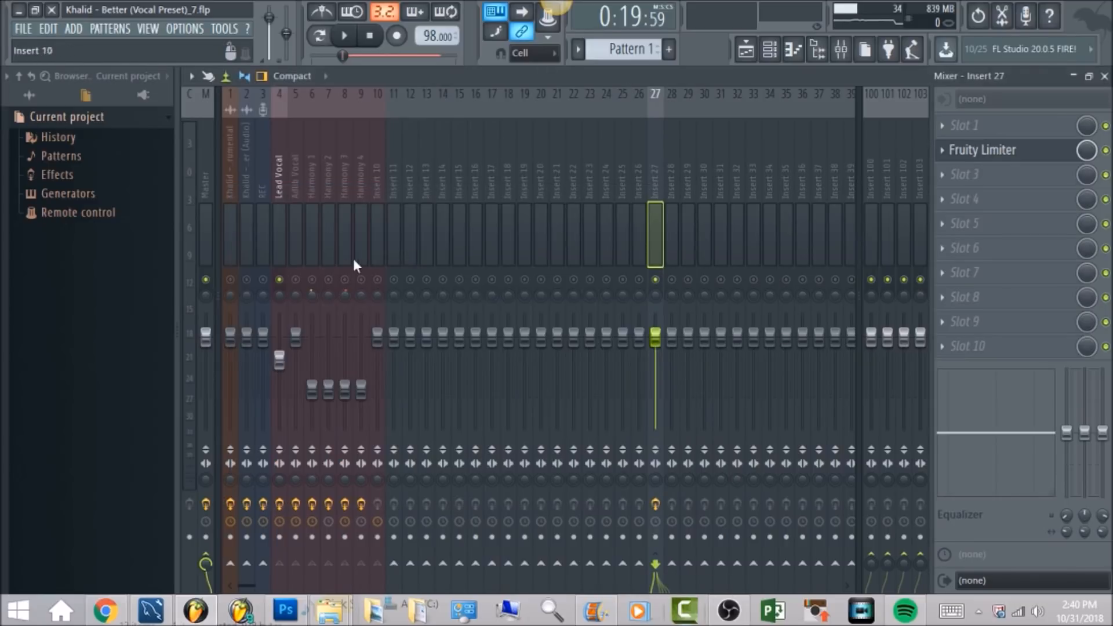
pyautogui.click(329, 173)
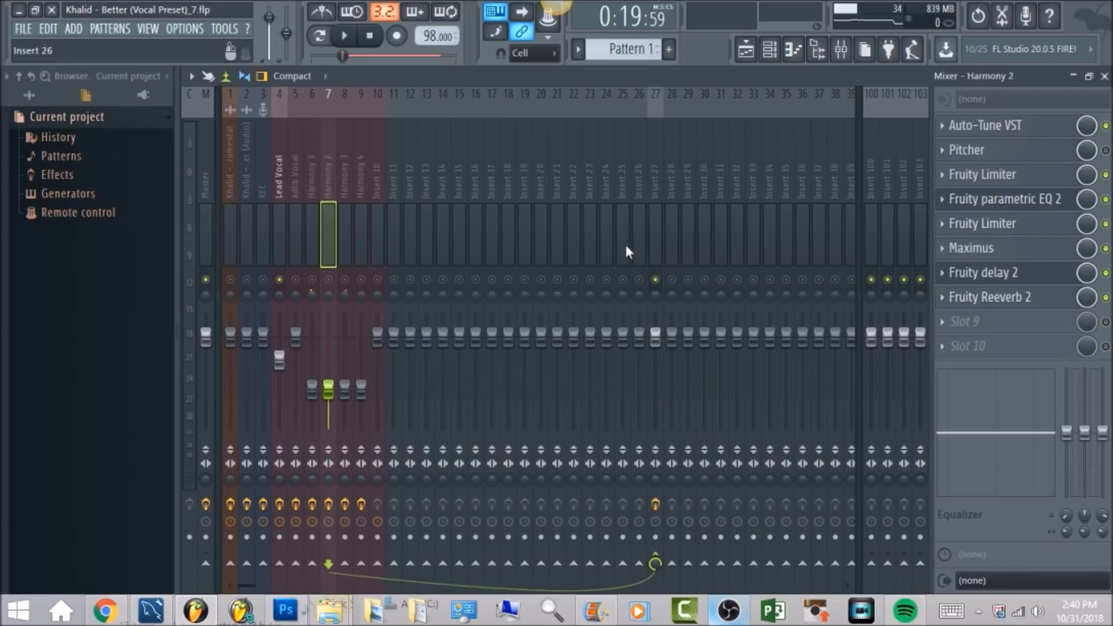
# Bypass every Lead Vocal effect except Auto-Tune VST, inspect the Auto-Tune settings, and play back the vocal.
pyautogui.click(280, 186)
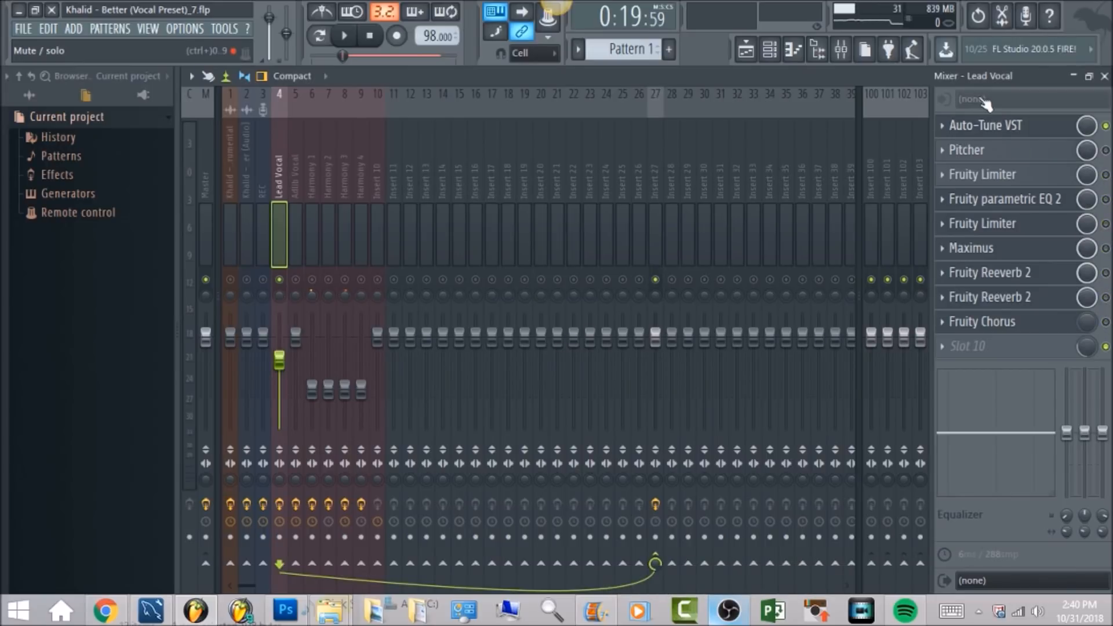
pyautogui.click(1035, 129)
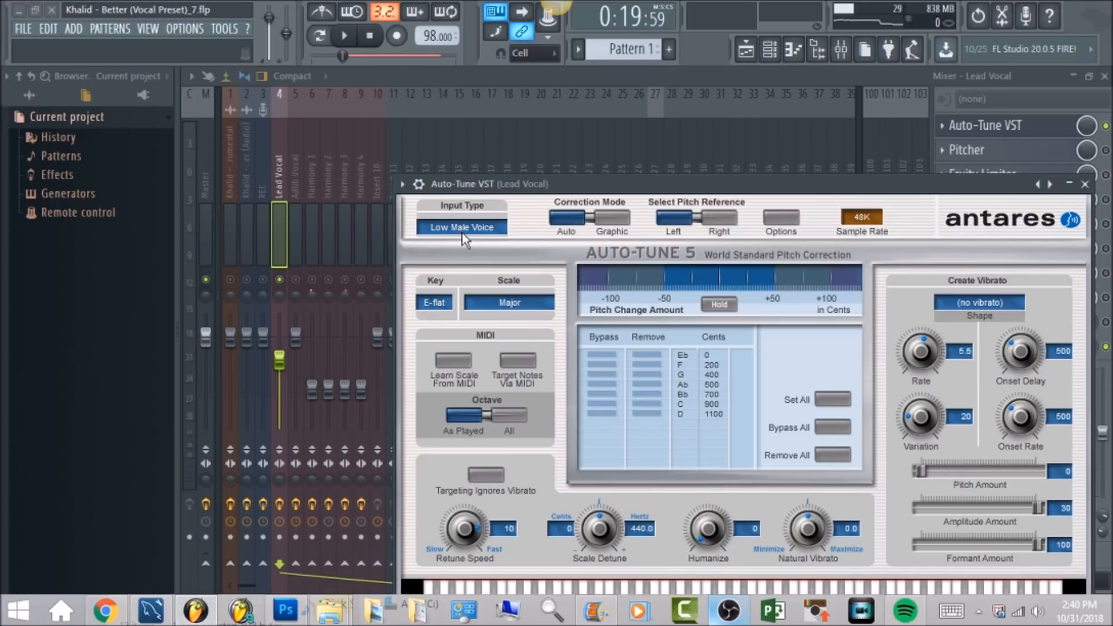
pyautogui.click(347, 39)
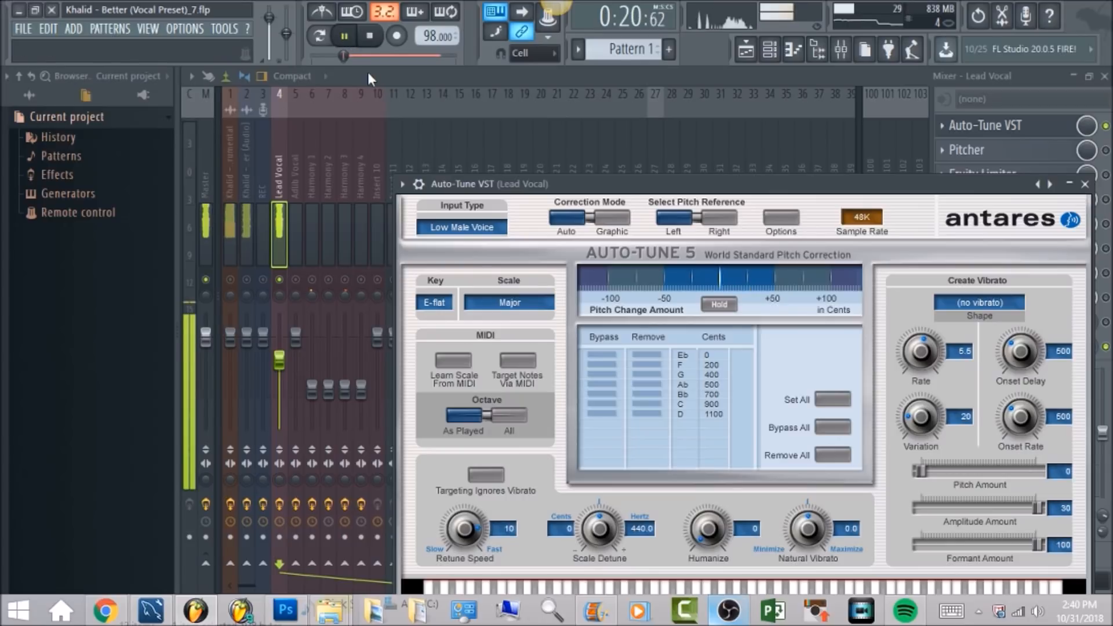
pyautogui.click(368, 72)
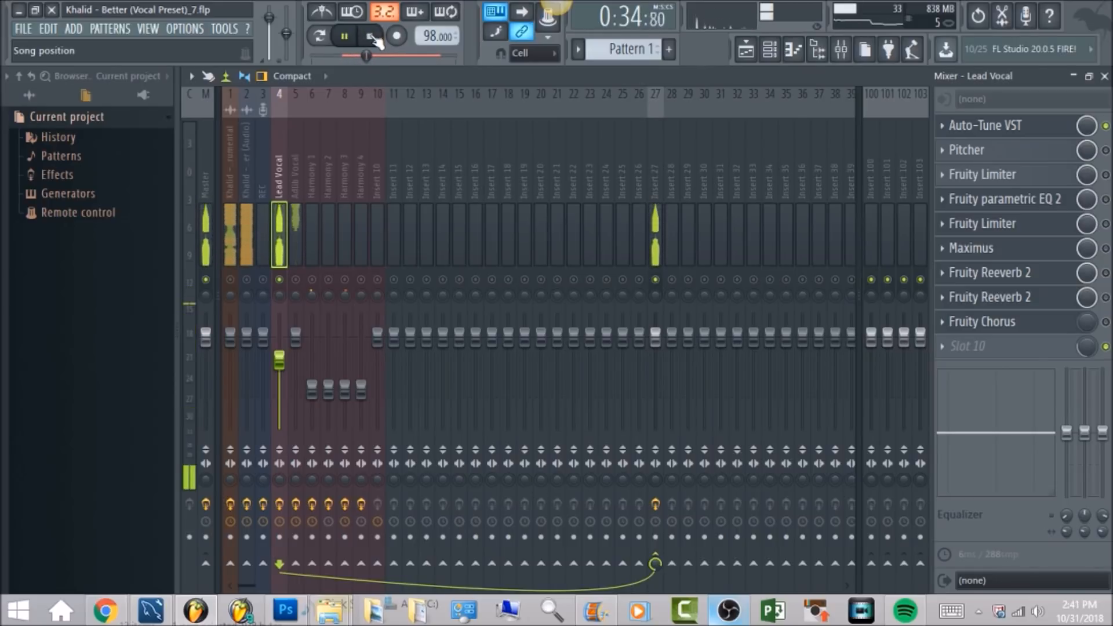
pyautogui.click(370, 35)
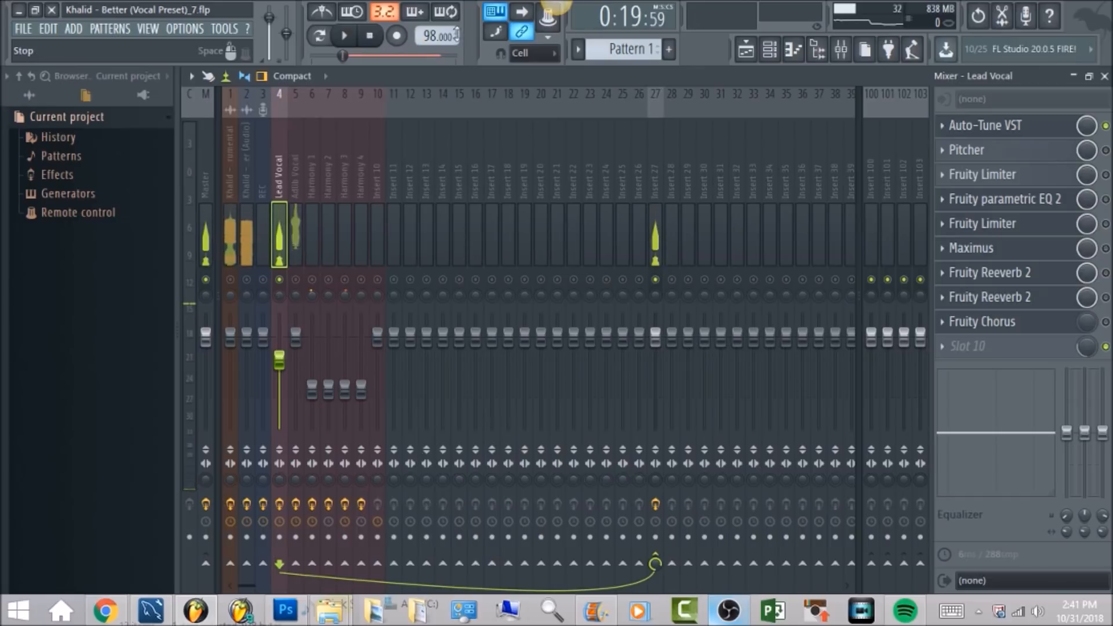
# Audition the Lead Vocal with Pitcher in place of Auto-Tune VST, and switch back to Auto-Tune VST.
pyautogui.click(1106, 151)
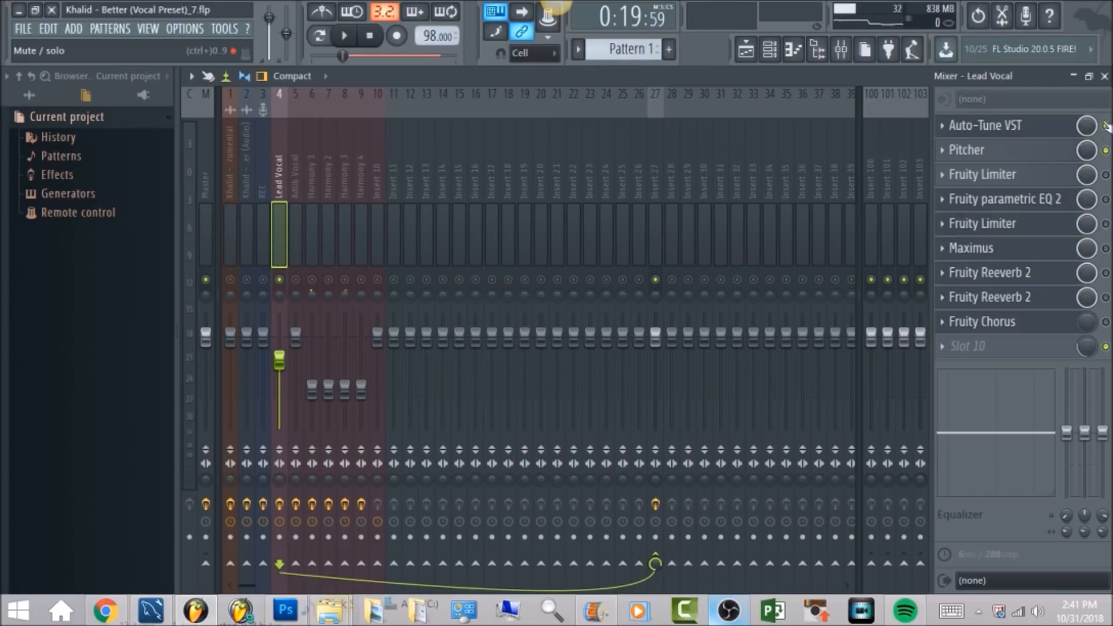
pyautogui.click(1044, 152)
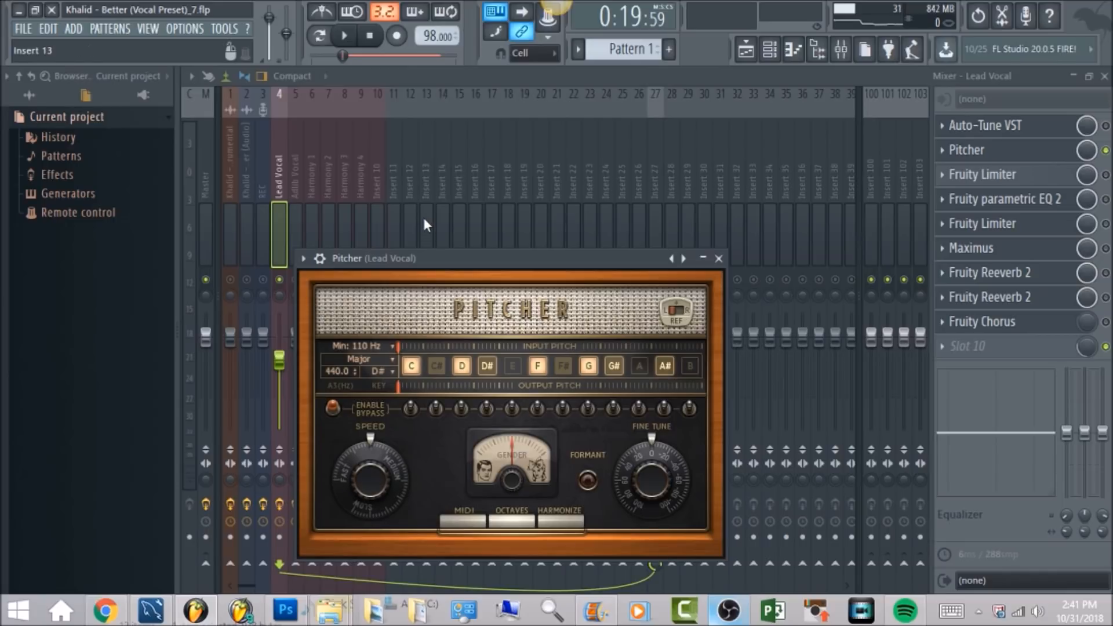
pyautogui.click(348, 35)
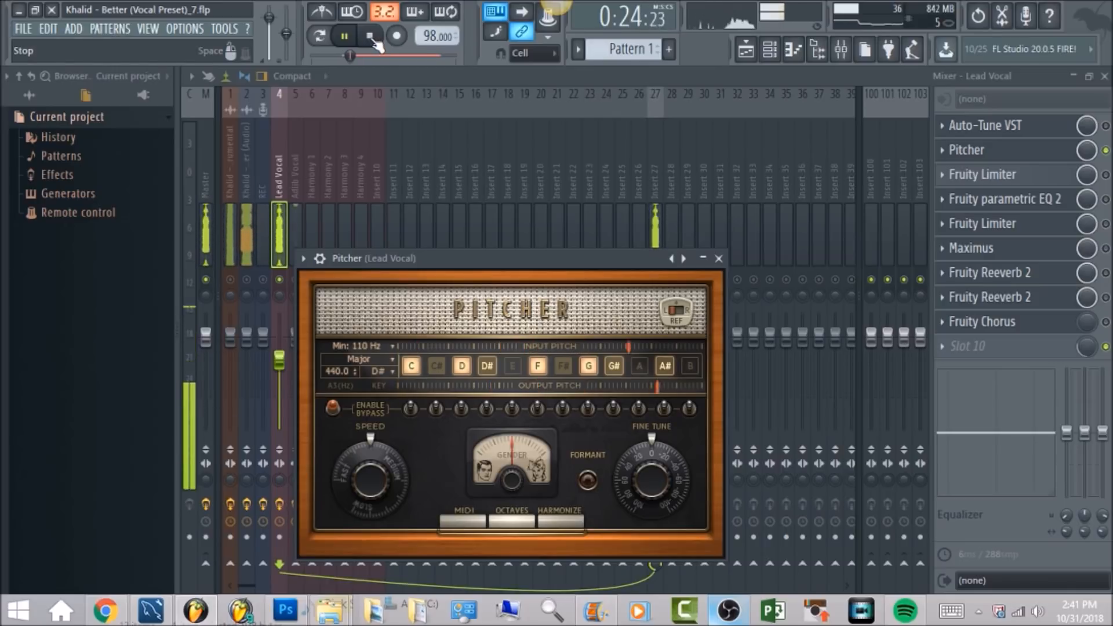
pyautogui.click(371, 37)
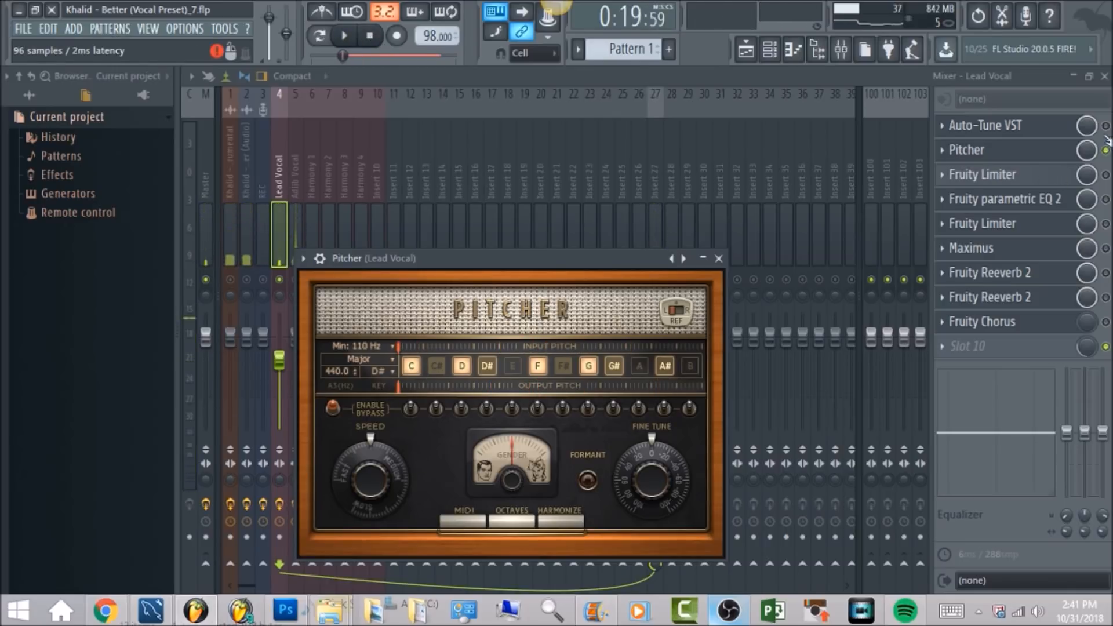
pyautogui.click(974, 150)
pyautogui.click(1106, 151)
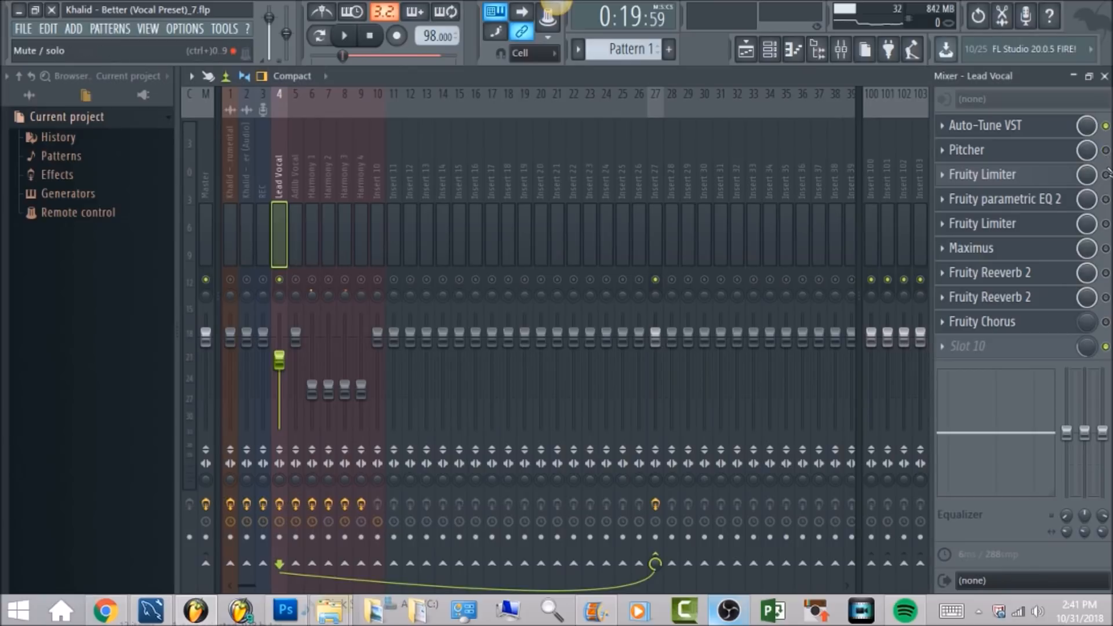
# Enable the first Fruity Limiter on Lead Vocal and examine its compressor release, knee and threshold settings.
pyautogui.click(1106, 175)
pyautogui.click(1041, 180)
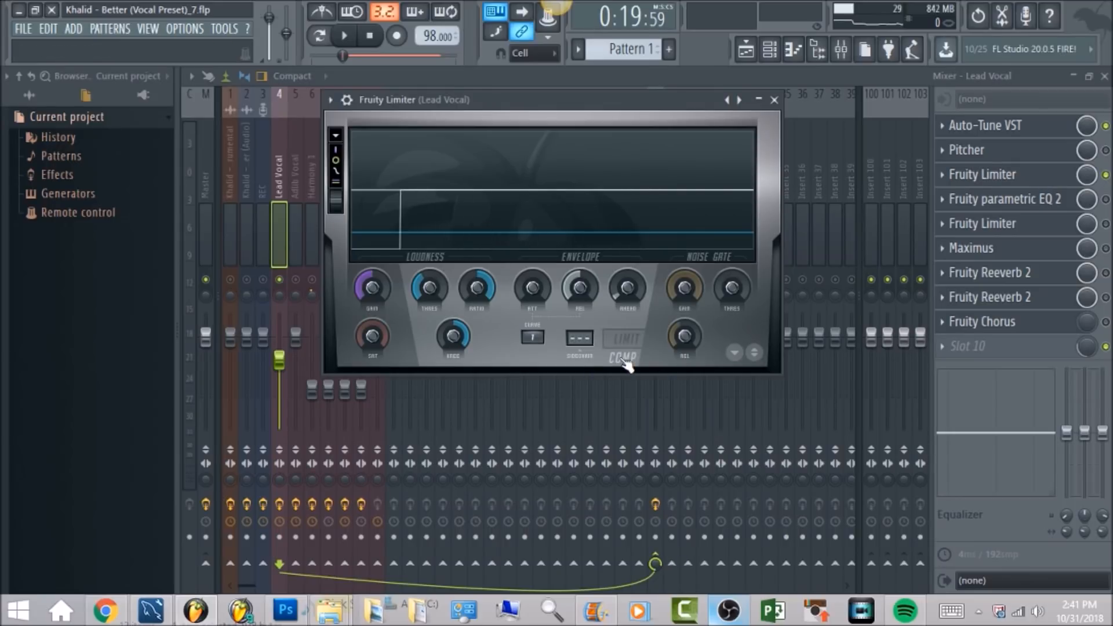
pyautogui.click(579, 287)
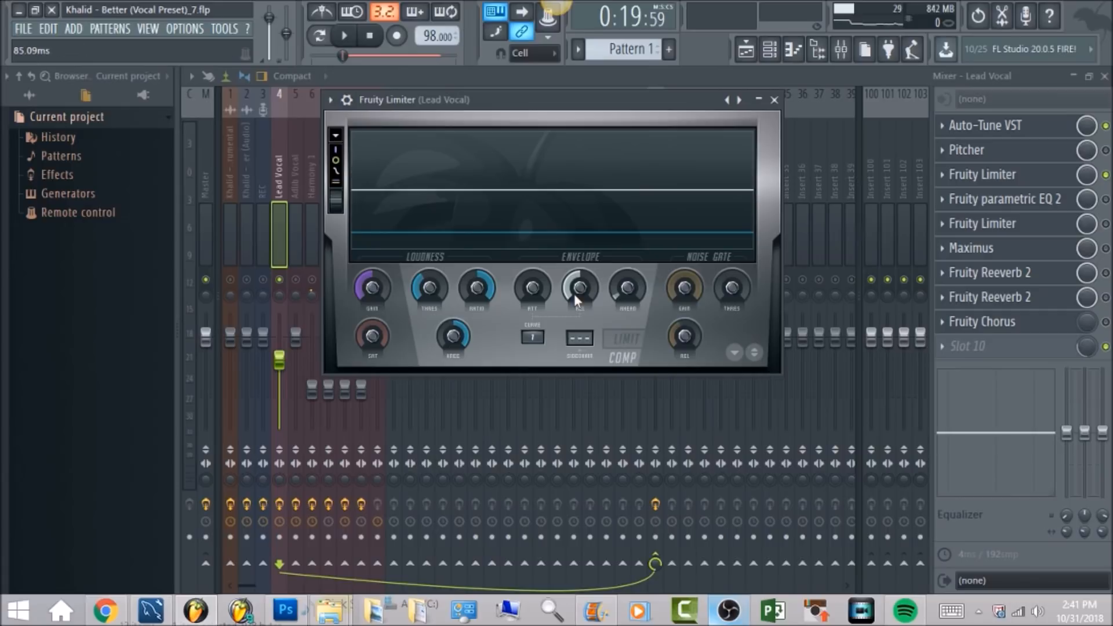
pyautogui.moveTo(576, 295); pyautogui.dragTo(576, 348)
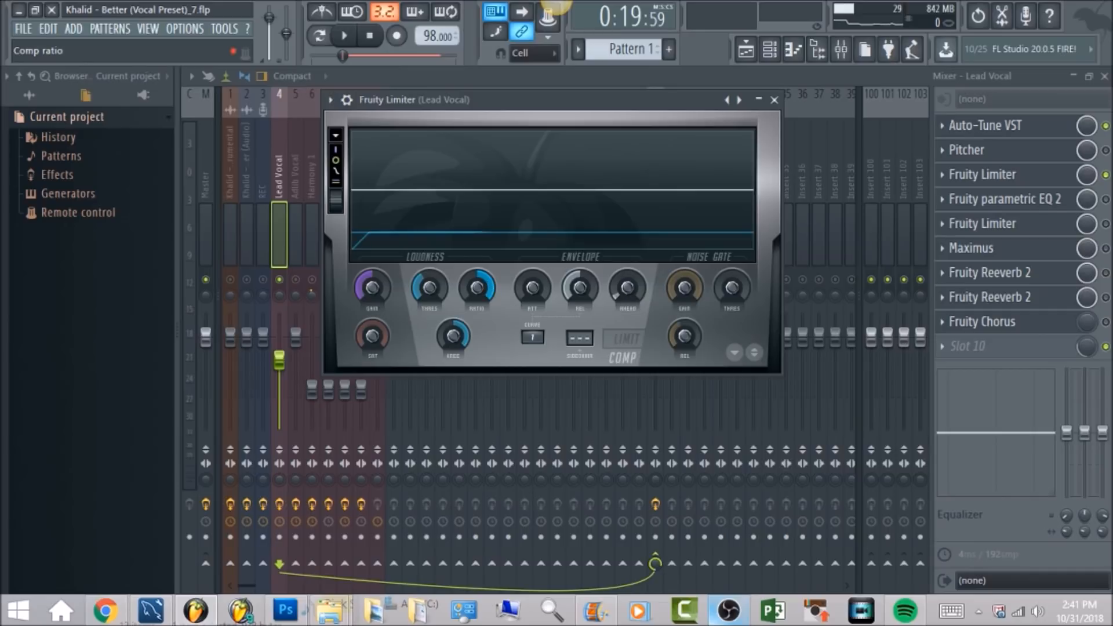
pyautogui.moveTo(458, 340); pyautogui.dragTo(458, 331)
pyautogui.moveTo(431, 293); pyautogui.dragTo(429, 292)
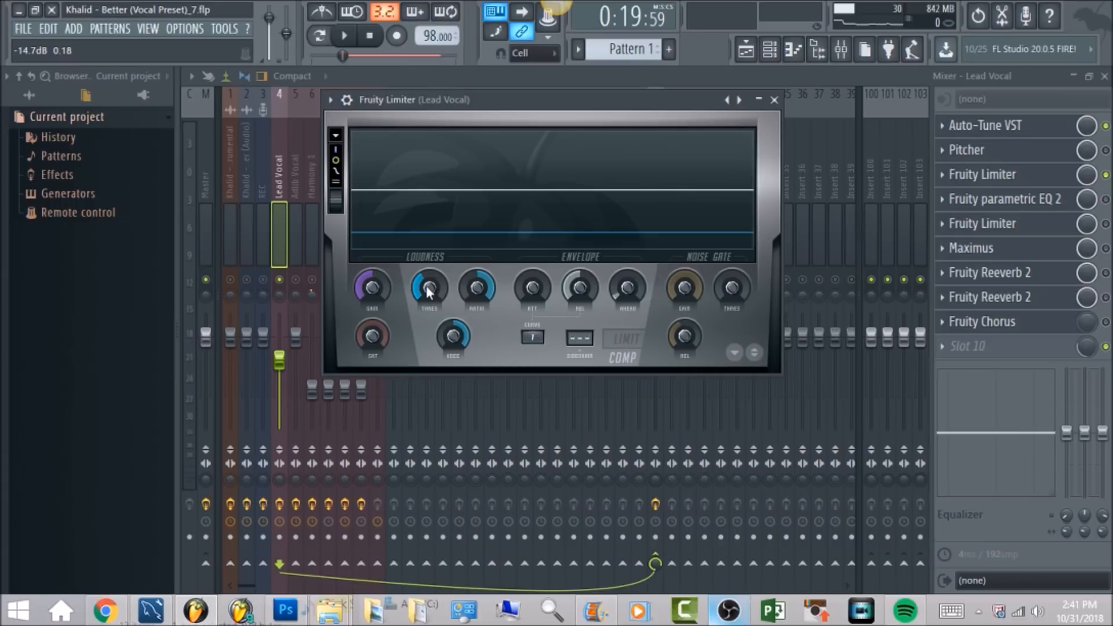
# Play back the Lead Vocal to check the compression, and close the limiter window.
pyautogui.click(348, 36)
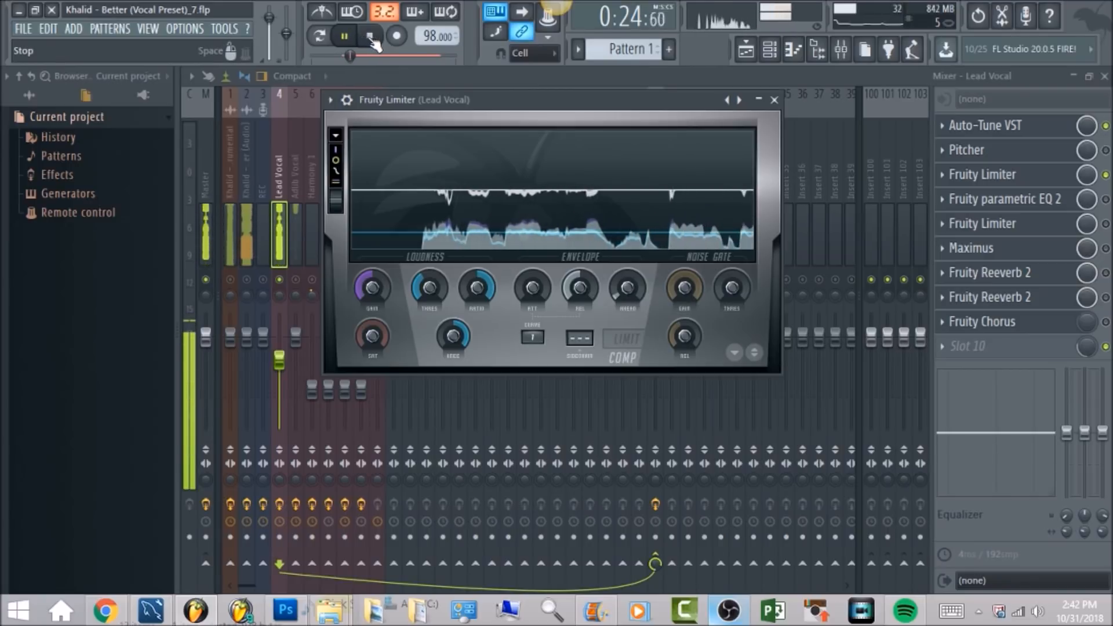
pyautogui.click(374, 42)
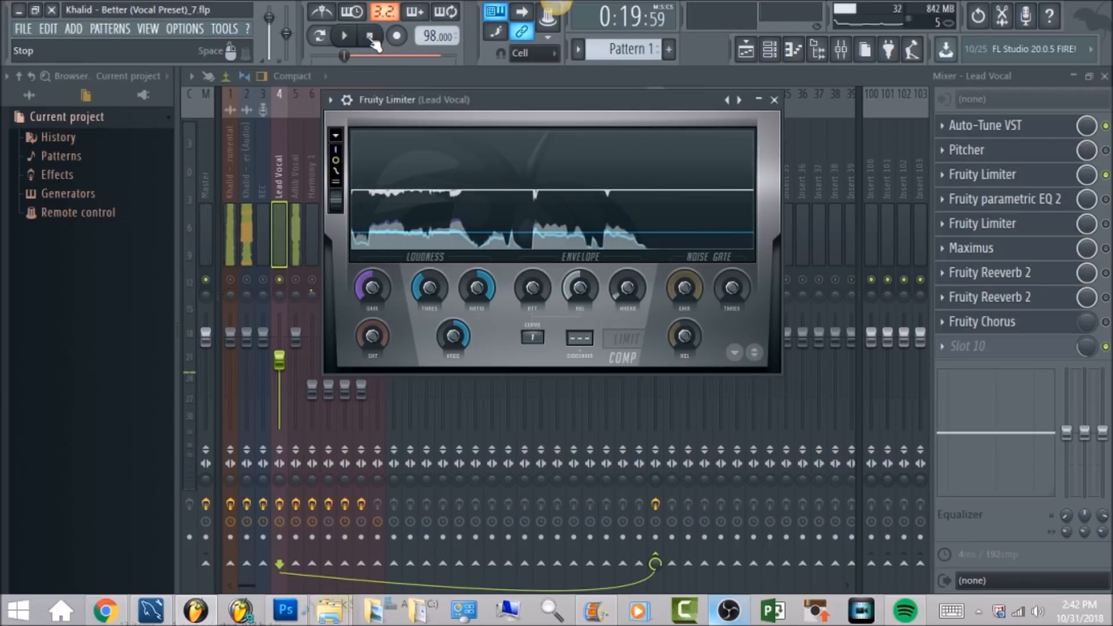
pyautogui.click(1057, 220)
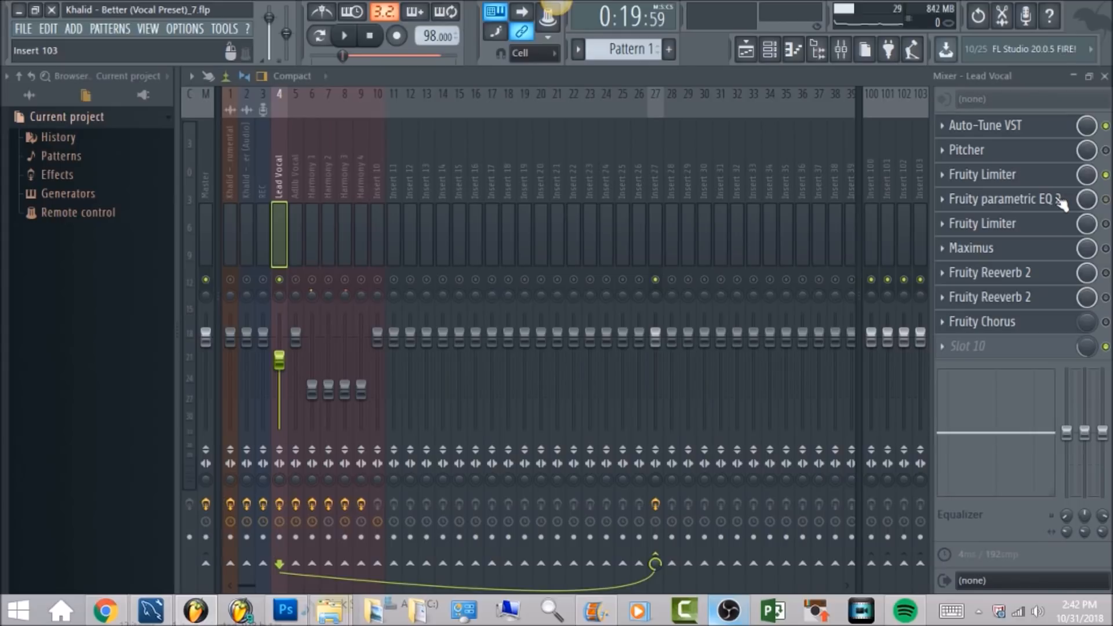
# Enable Fruity parametric EQ 2 on Lead Vocal, examine its bands, and play back the equalized vocal.
pyautogui.click(1061, 201)
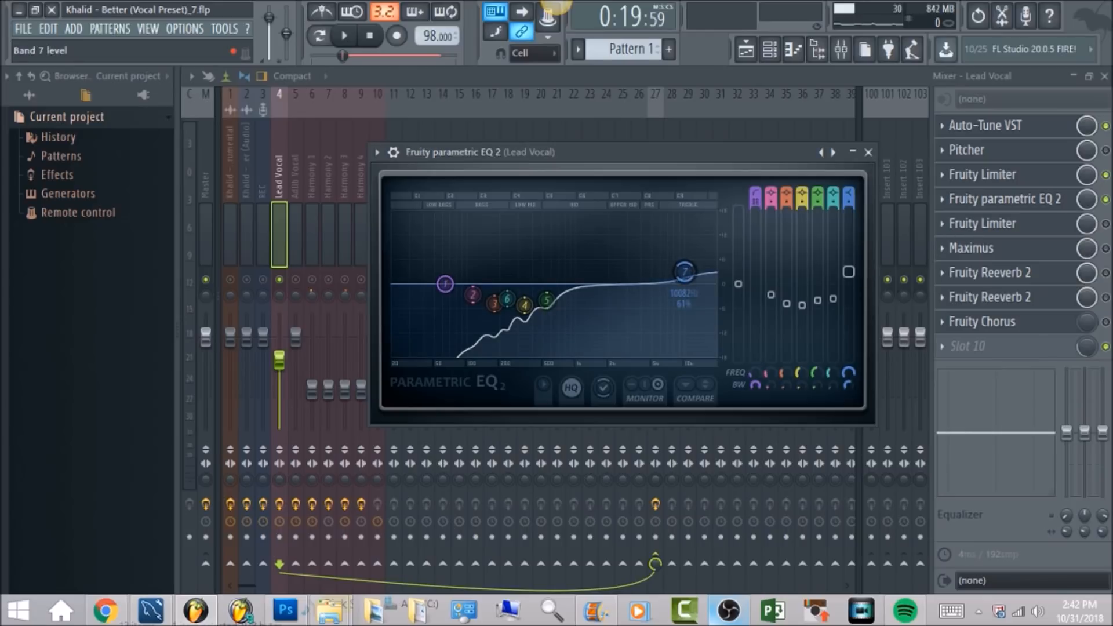
pyautogui.click(848, 272)
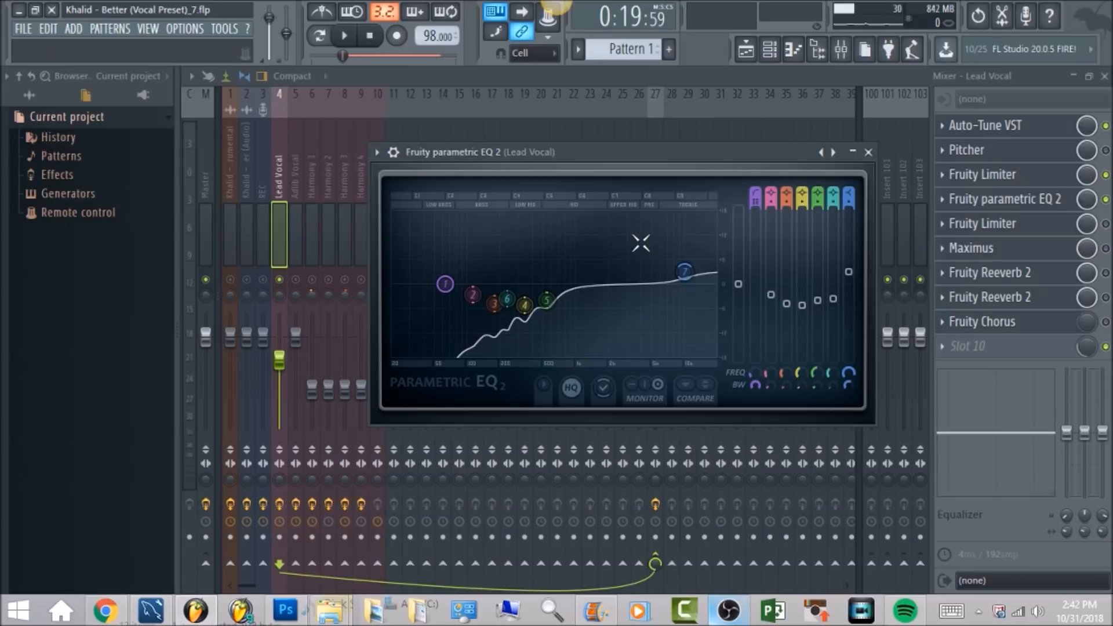
pyautogui.click(347, 38)
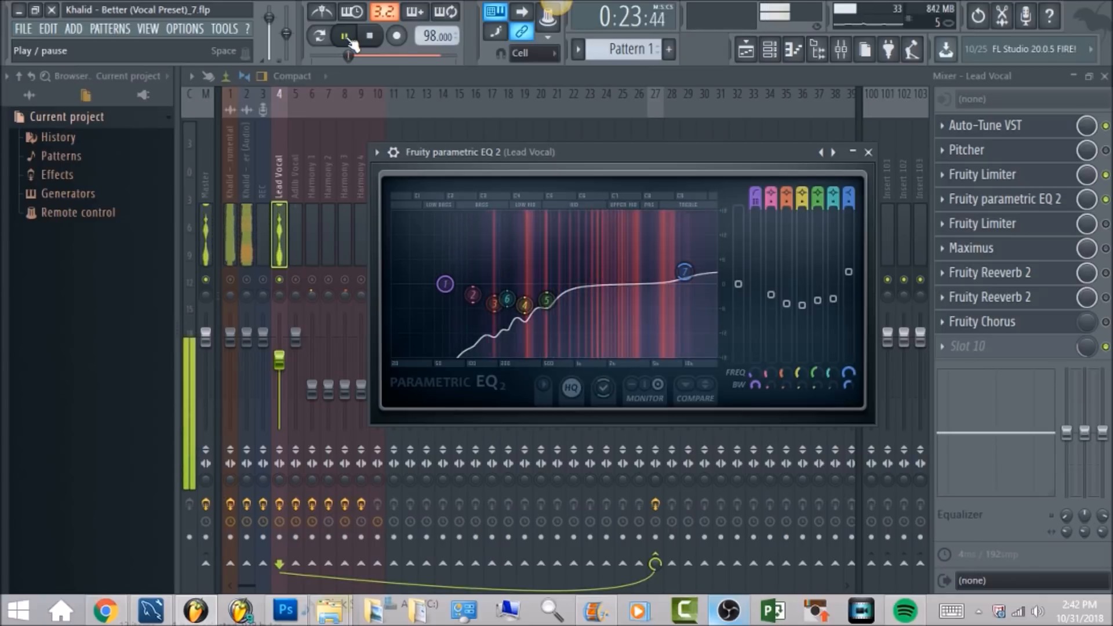
pyautogui.click(369, 39)
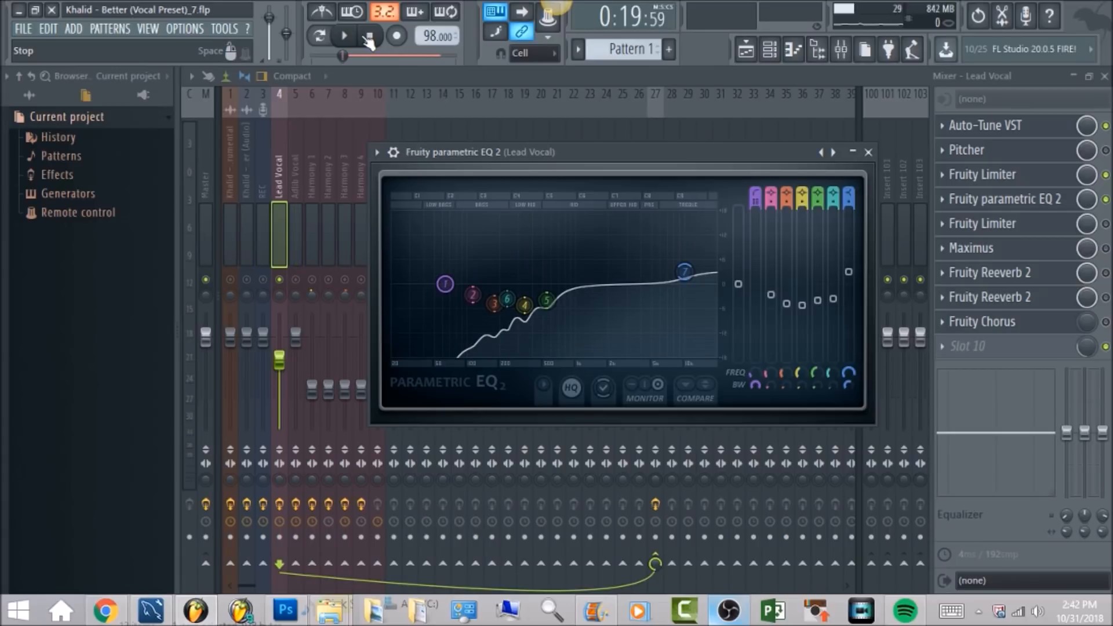
# Enable the second Fruity Limiter on Lead Vocal, inspect its limiter settings, and play back the vocal.
pyautogui.click(1106, 224)
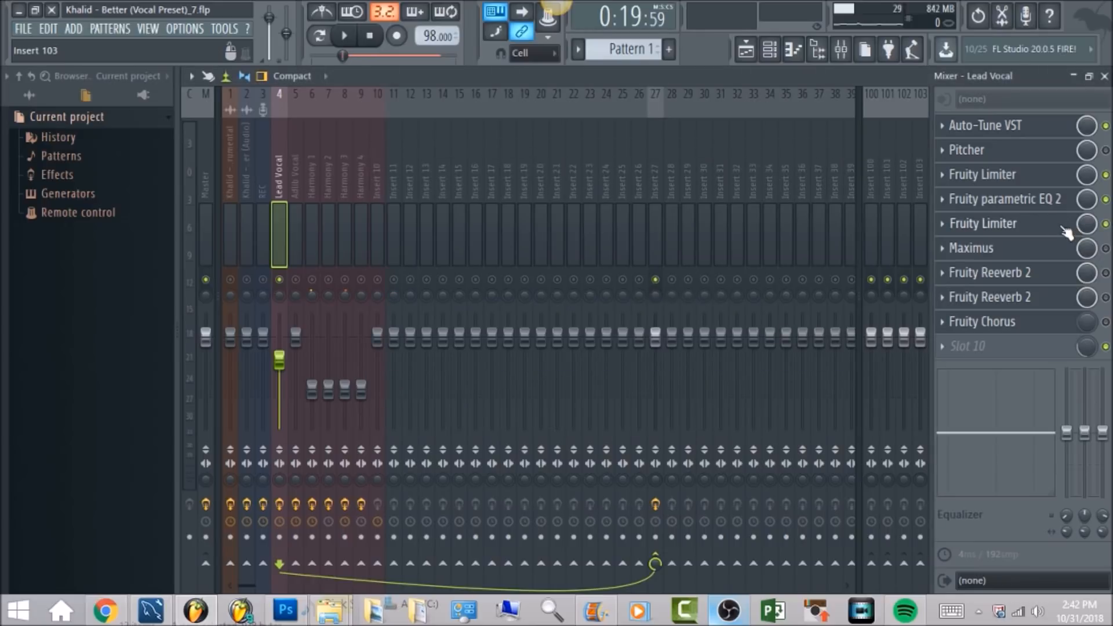
pyautogui.click(1064, 230)
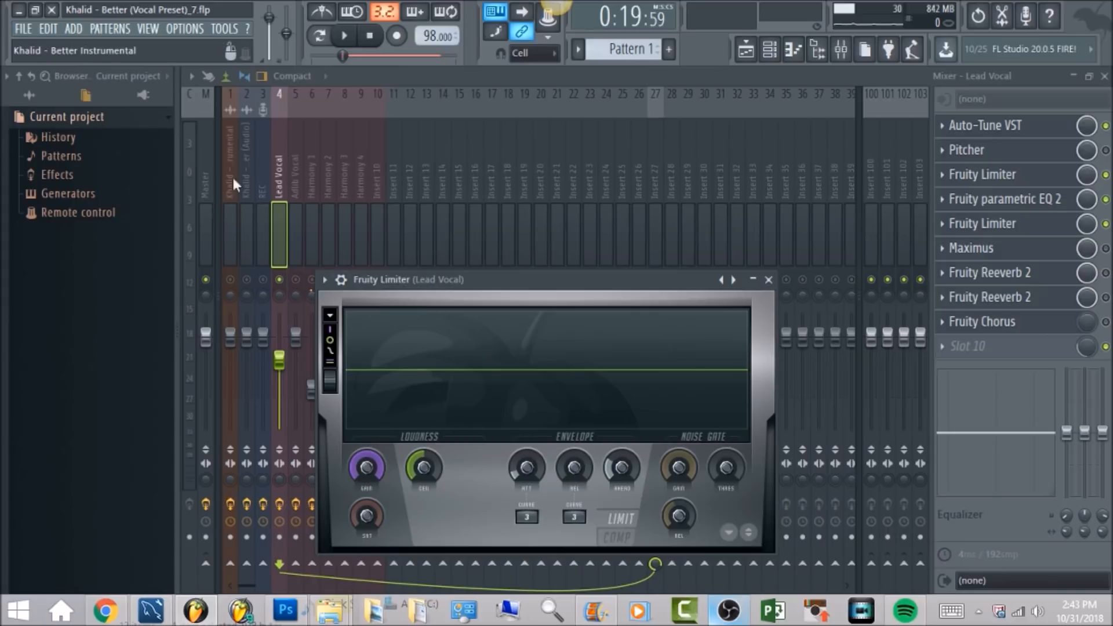
pyautogui.click(345, 36)
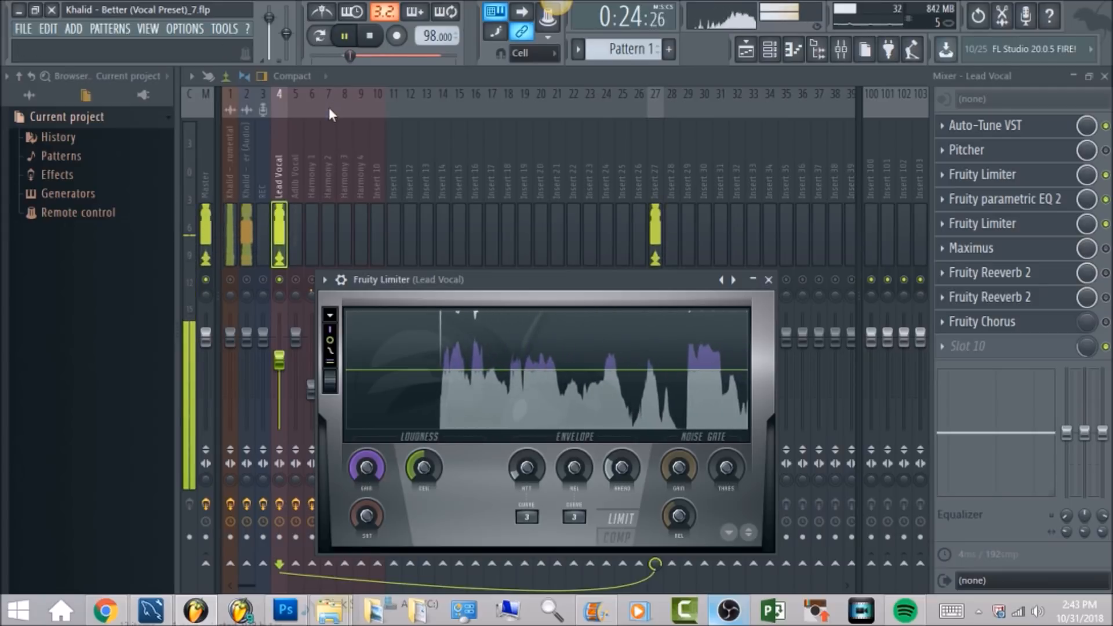
pyautogui.click(370, 36)
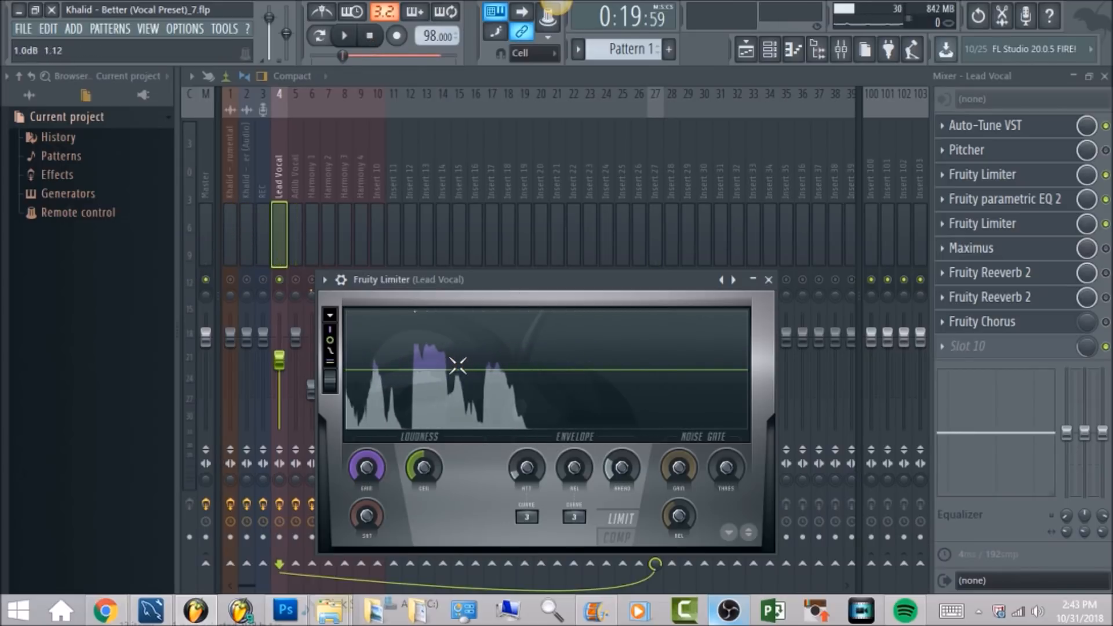
# Enable Maximus on Lead Vocal, look through its preset list, and play back the processed vocal.
pyautogui.click(1106, 248)
pyautogui.click(998, 249)
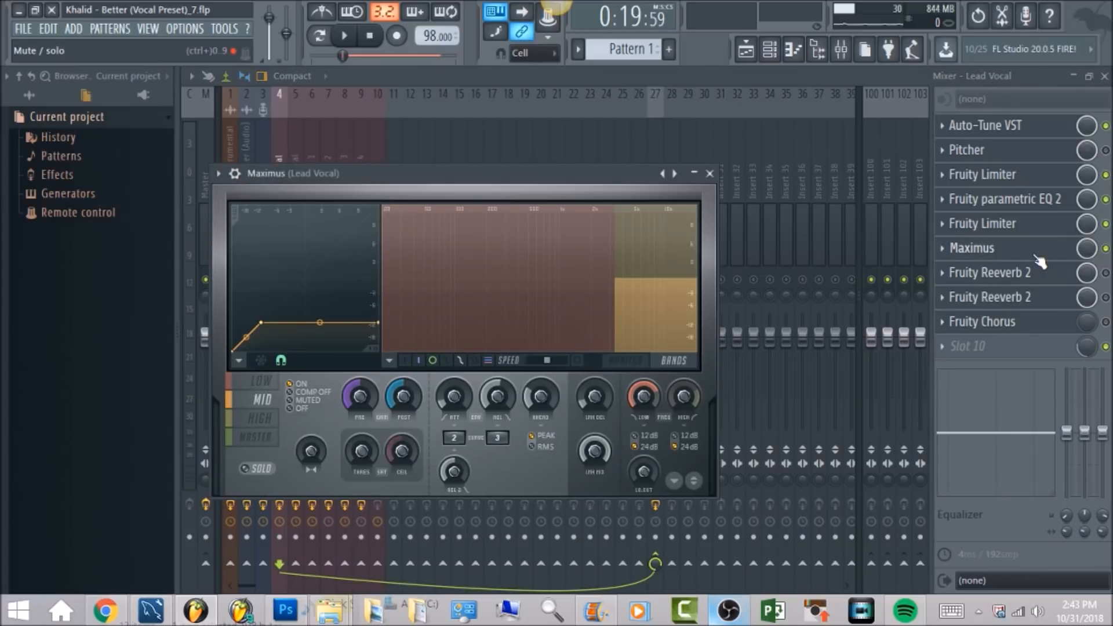
pyautogui.click(218, 174)
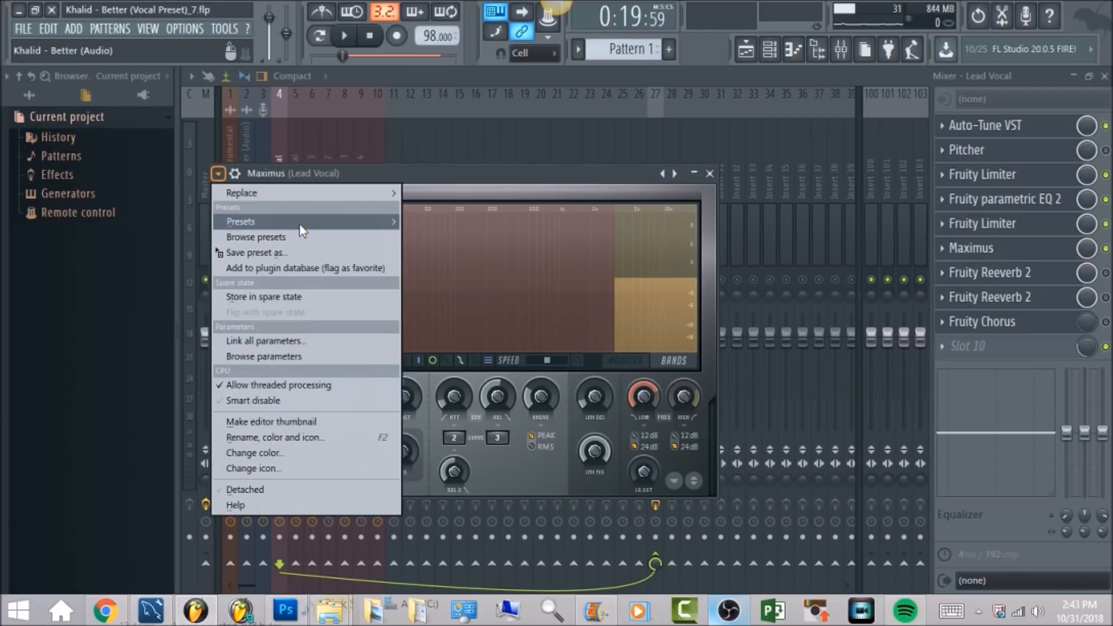
pyautogui.moveTo(307, 223)
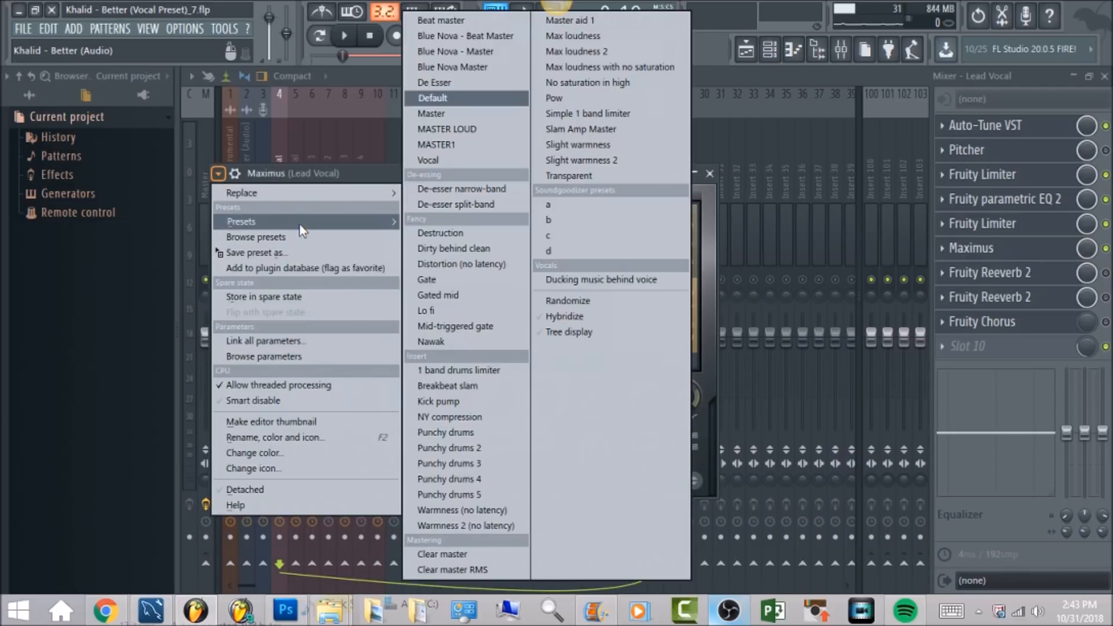
pyautogui.click(709, 316)
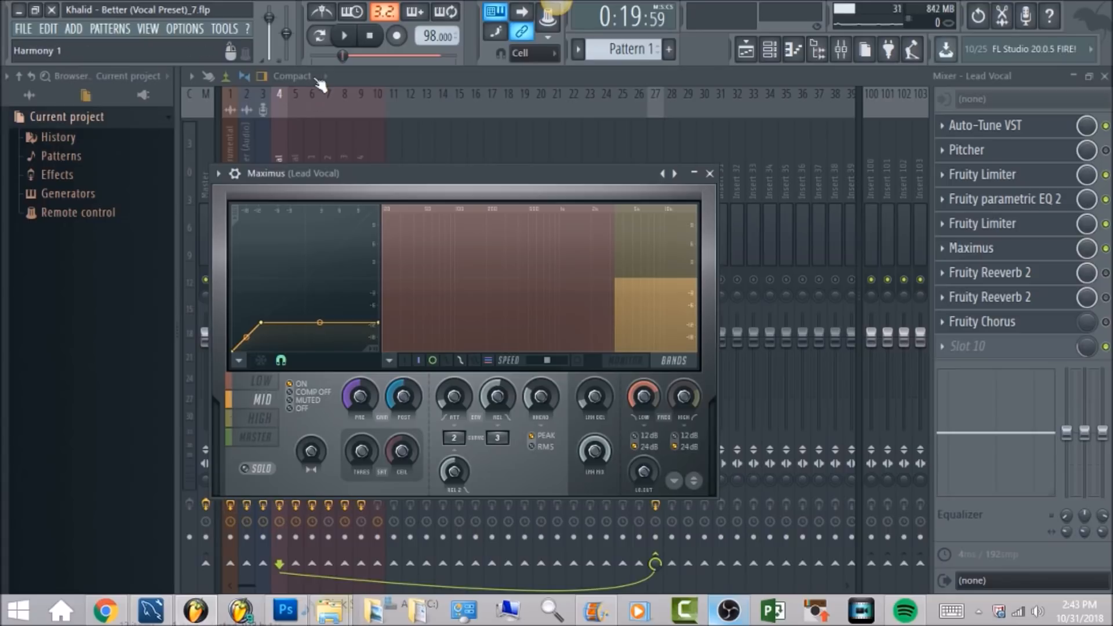
pyautogui.click(345, 36)
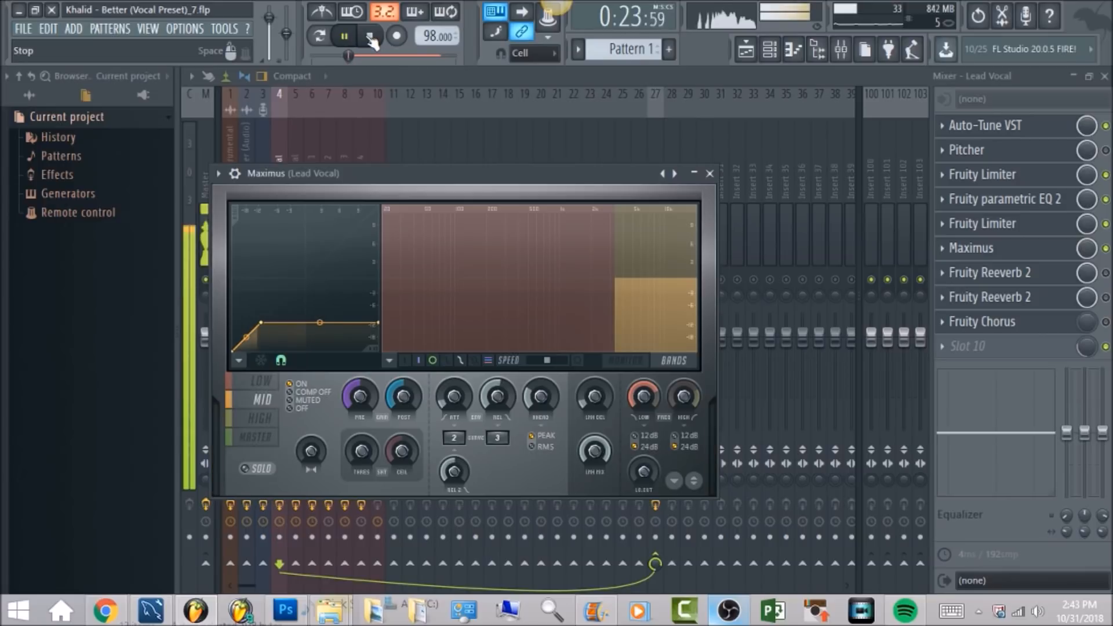
pyautogui.click(372, 39)
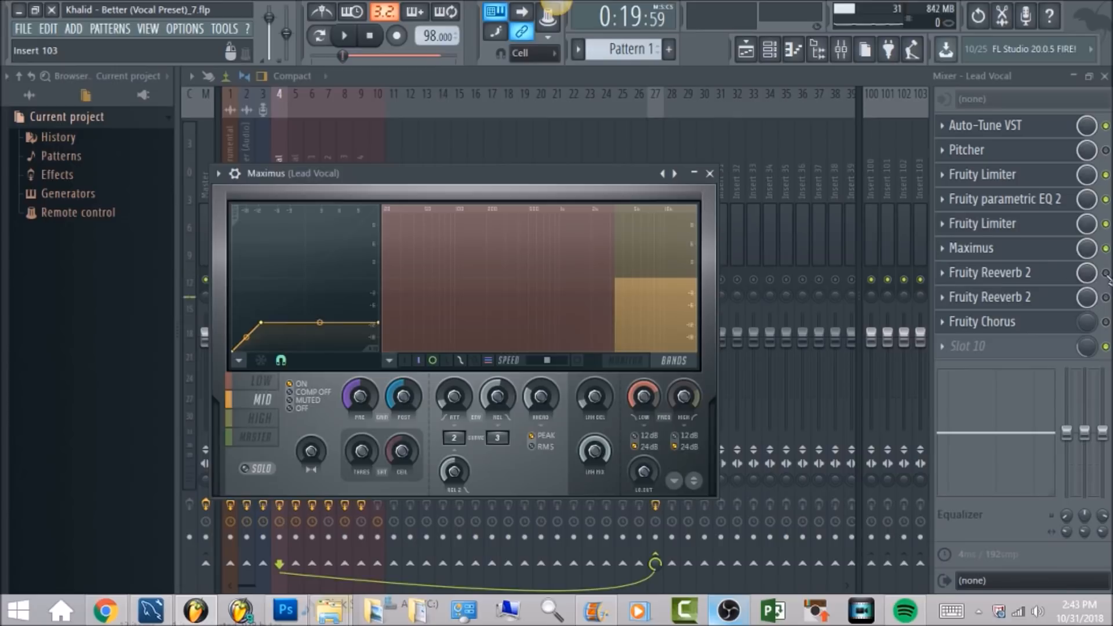
# Enable the first Fruity Reeverb 2 on Lead Vocal, examine its wet level, and play back the vocal.
pyautogui.press('Escape')
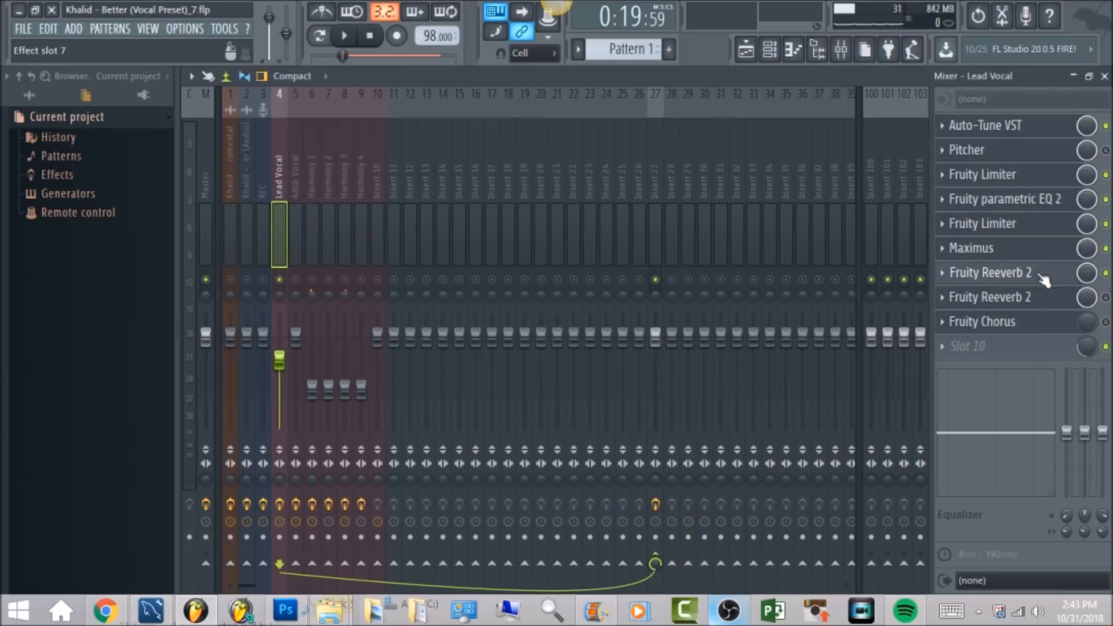
pyautogui.click(1040, 276)
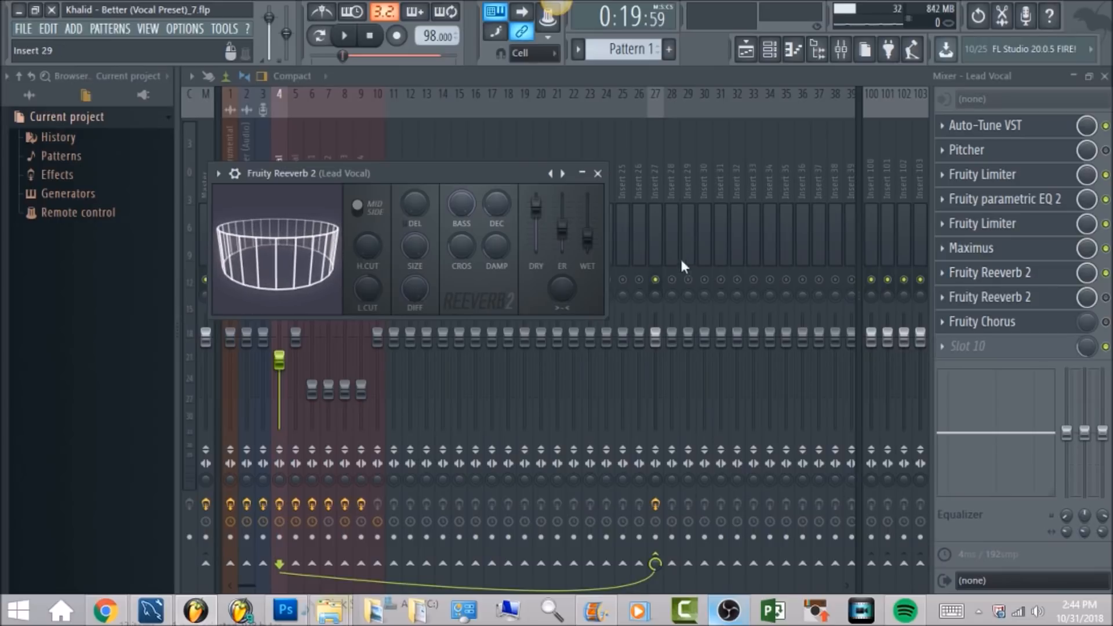
pyautogui.moveTo(588, 236); pyautogui.dragTo(587, 239)
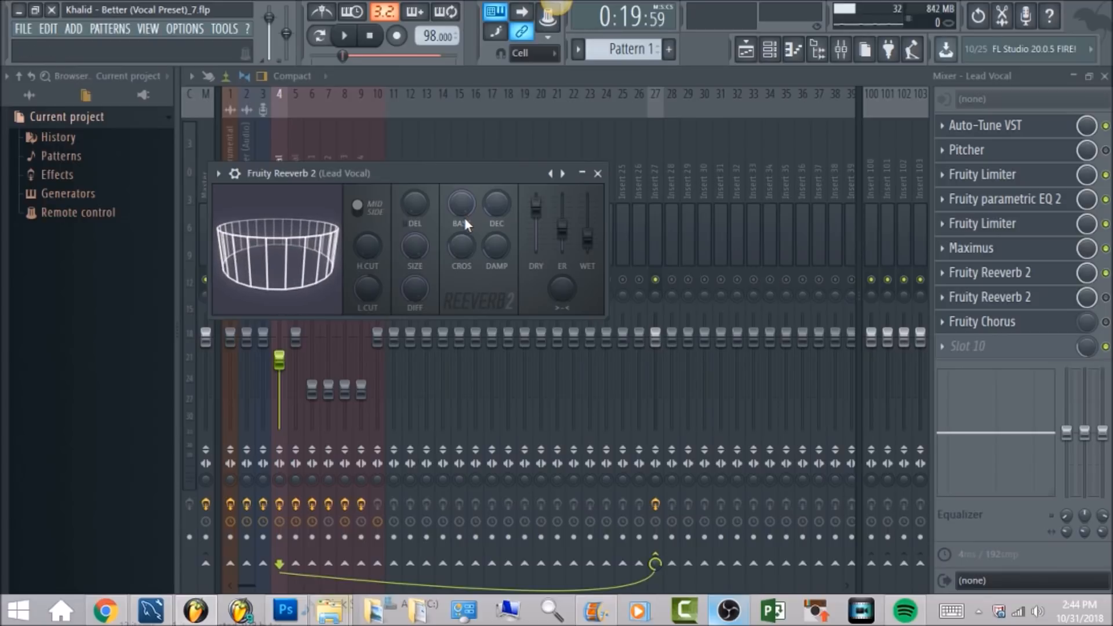
pyautogui.click(344, 36)
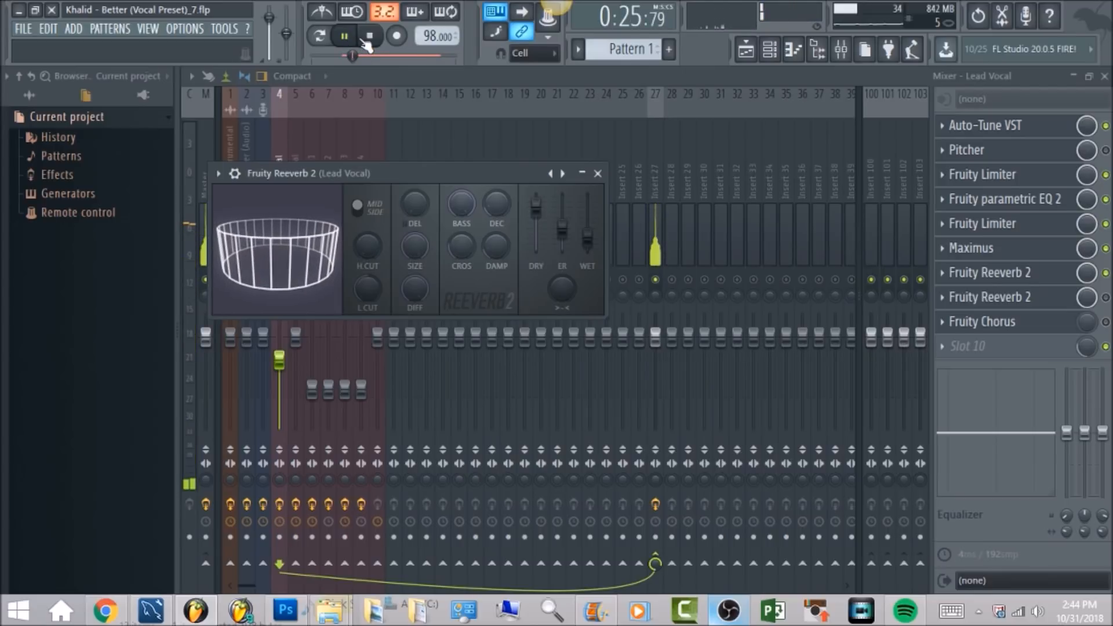
pyautogui.click(369, 36)
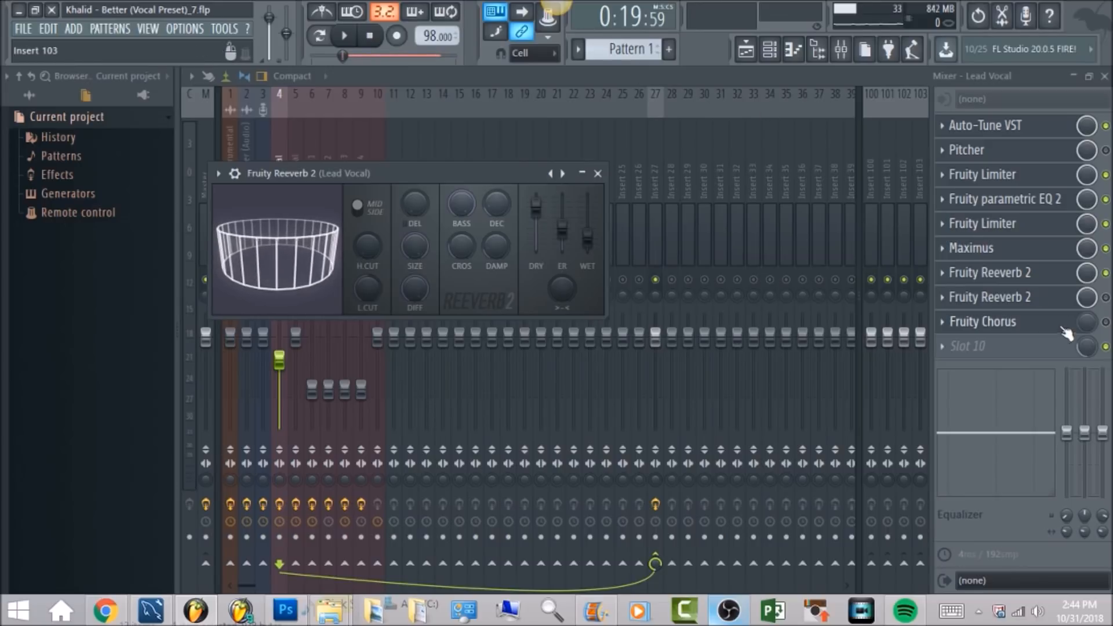
# Enable the second Fruity Reeverb 2 on Lead Vocal, examine its delay and wet level, and play back the vocal.
pyautogui.click(1104, 299)
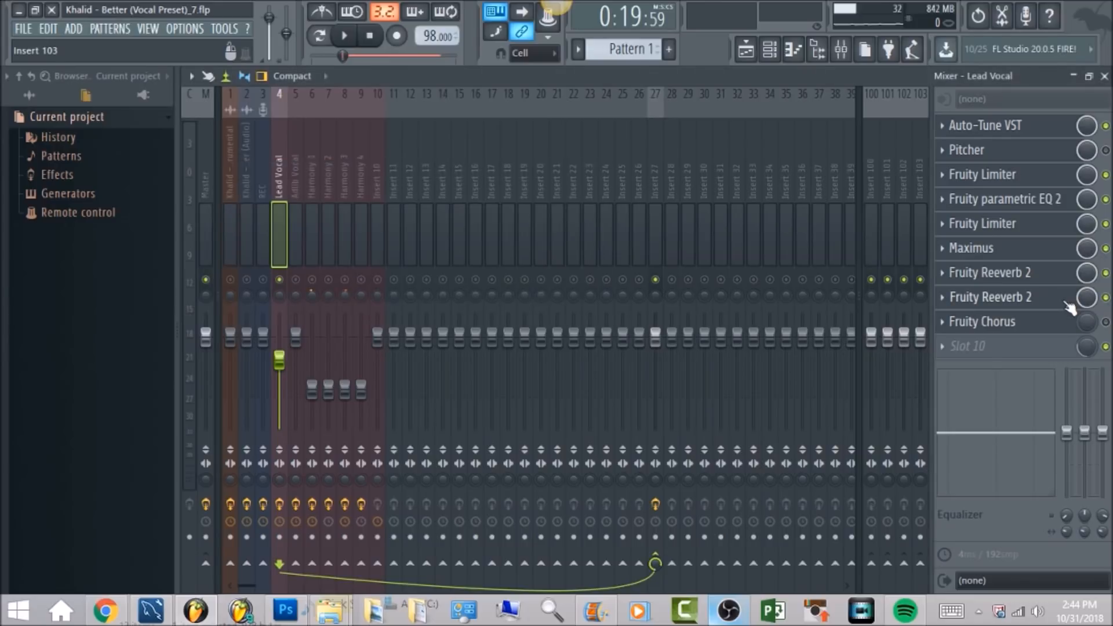
pyautogui.click(1068, 305)
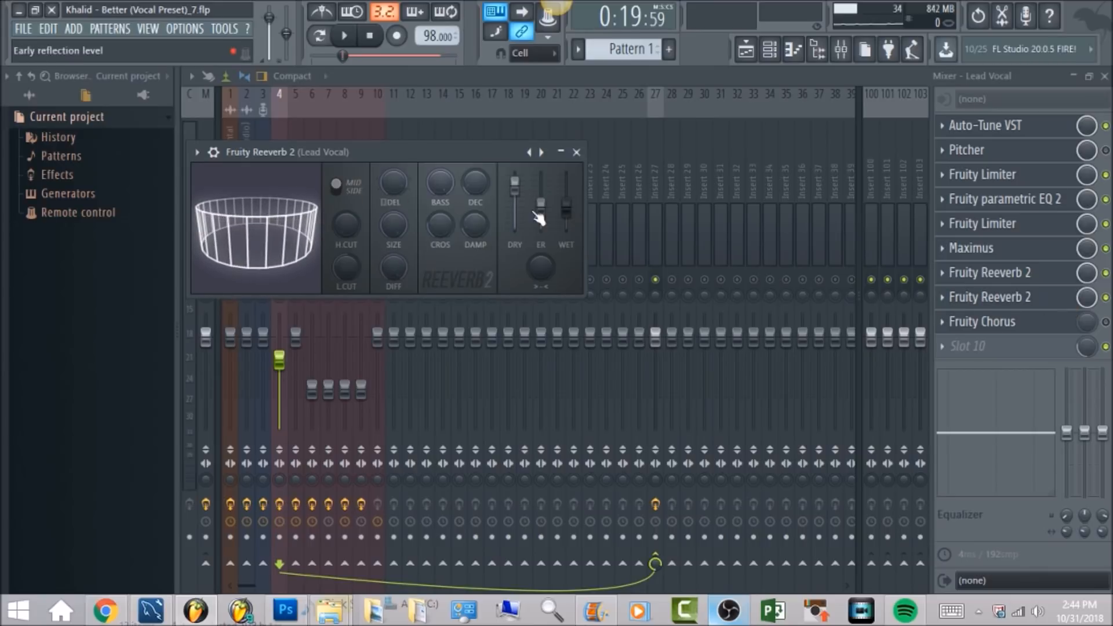
pyautogui.click(395, 181)
pyautogui.moveTo(395, 181); pyautogui.dragTo(395, 174)
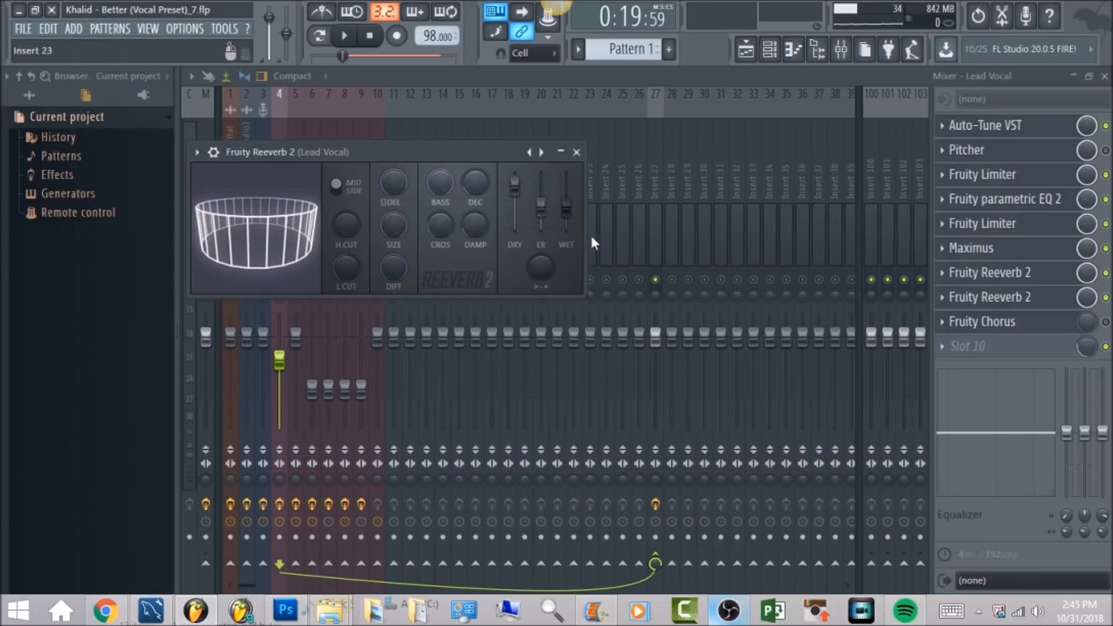
pyautogui.moveTo(566, 208); pyautogui.dragTo(566, 204)
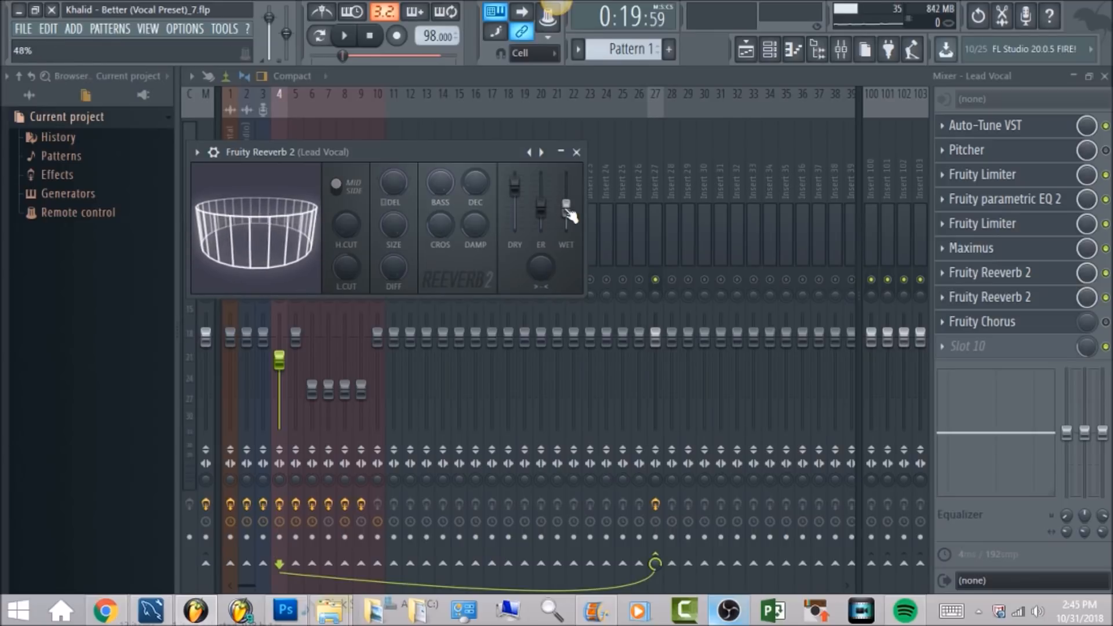
pyautogui.click(345, 46)
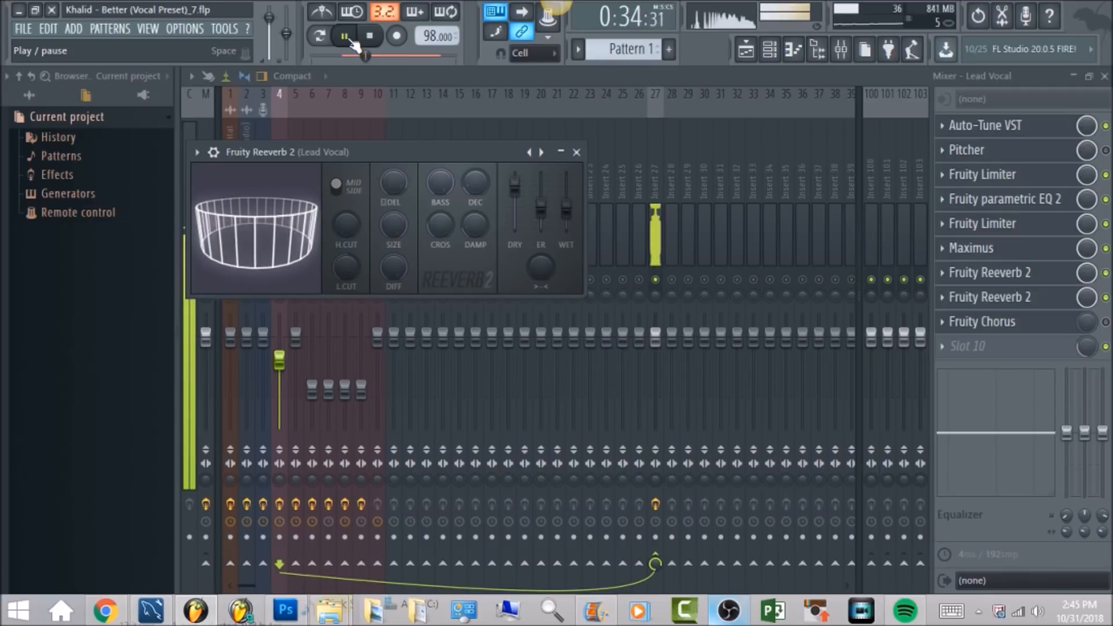
pyautogui.click(370, 37)
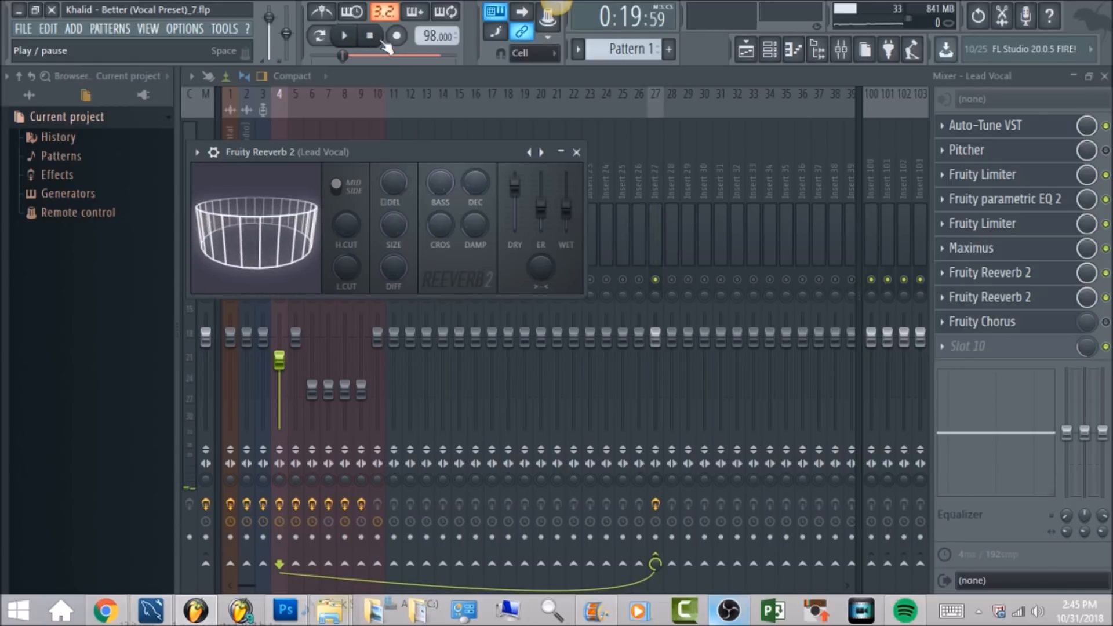
# Enable Fruity Chorus on Lead Vocal and check how its mix level is automated by the envelope clip in the playlist.
pyautogui.click(1105, 330)
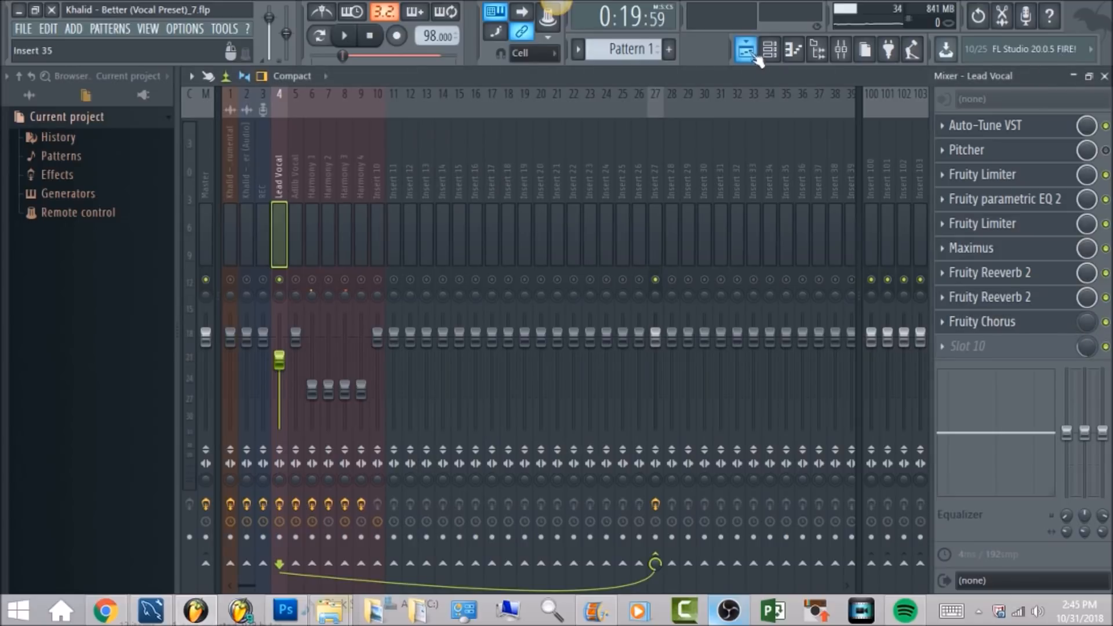
pyautogui.press('F5')
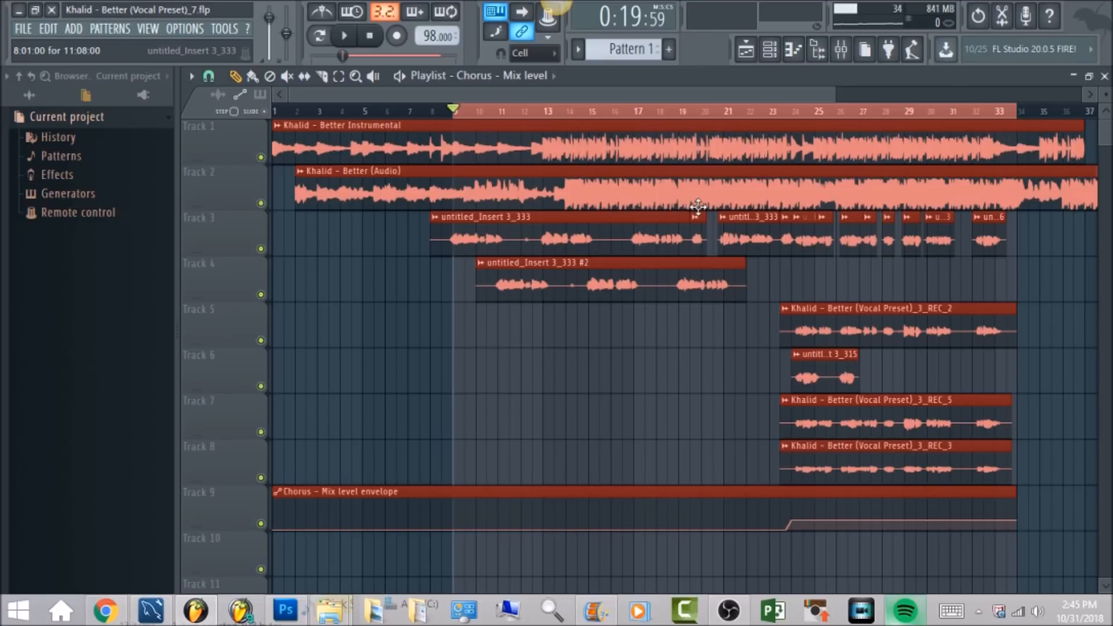
pyautogui.press('F9')
pyautogui.rightClick(1088, 323)
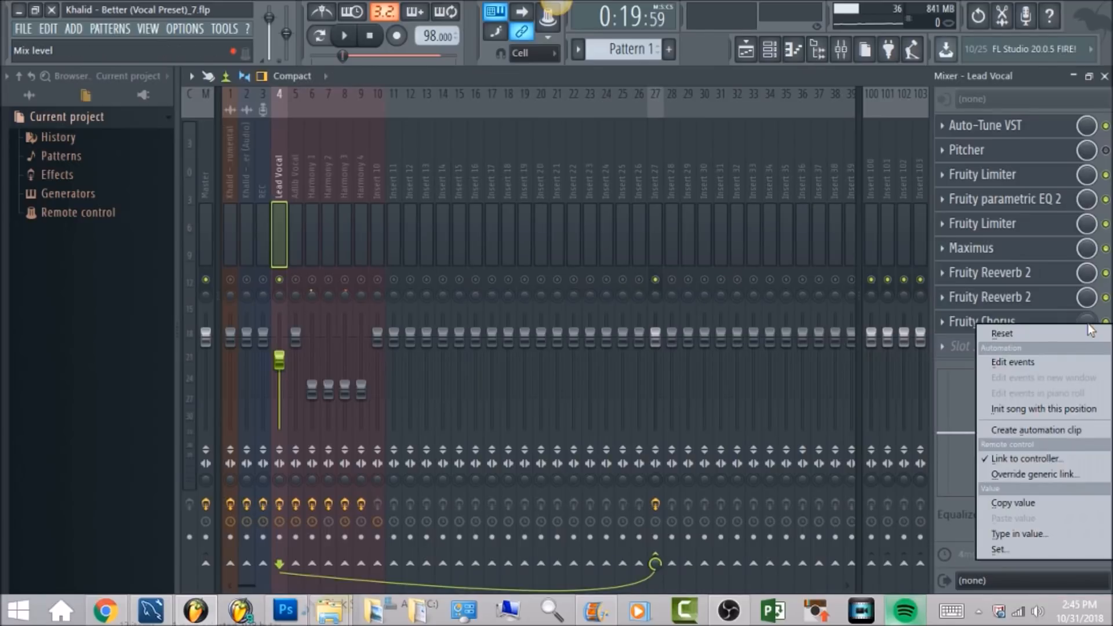
pyautogui.press('Escape')
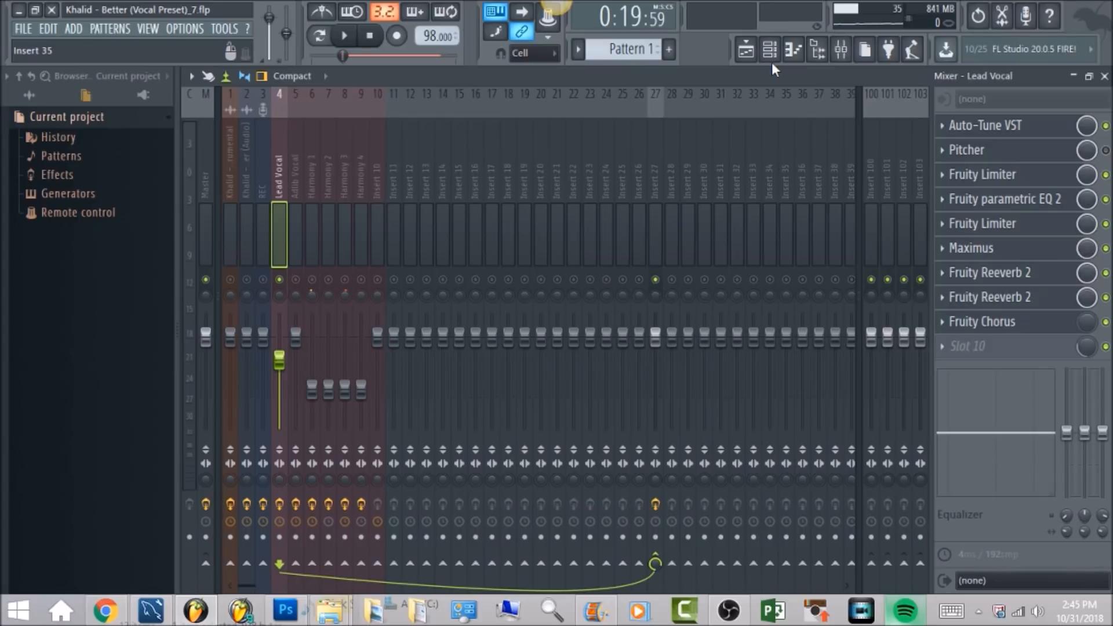
pyautogui.press('F5')
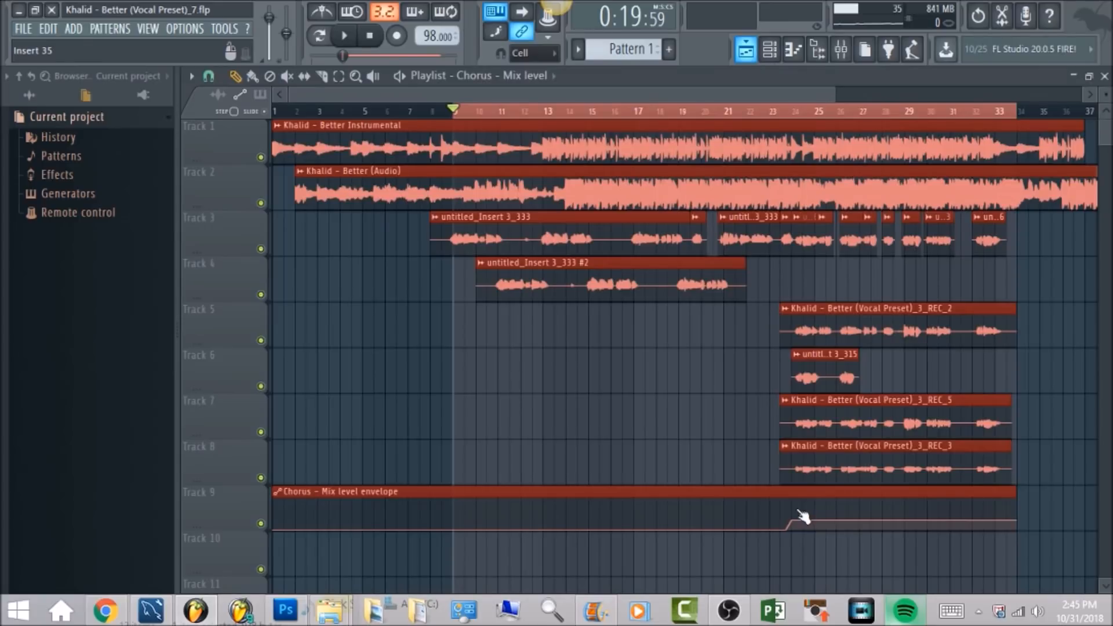
# Select the Adlib Vocal track in the mixer and unmute it.
pyautogui.click(841, 49)
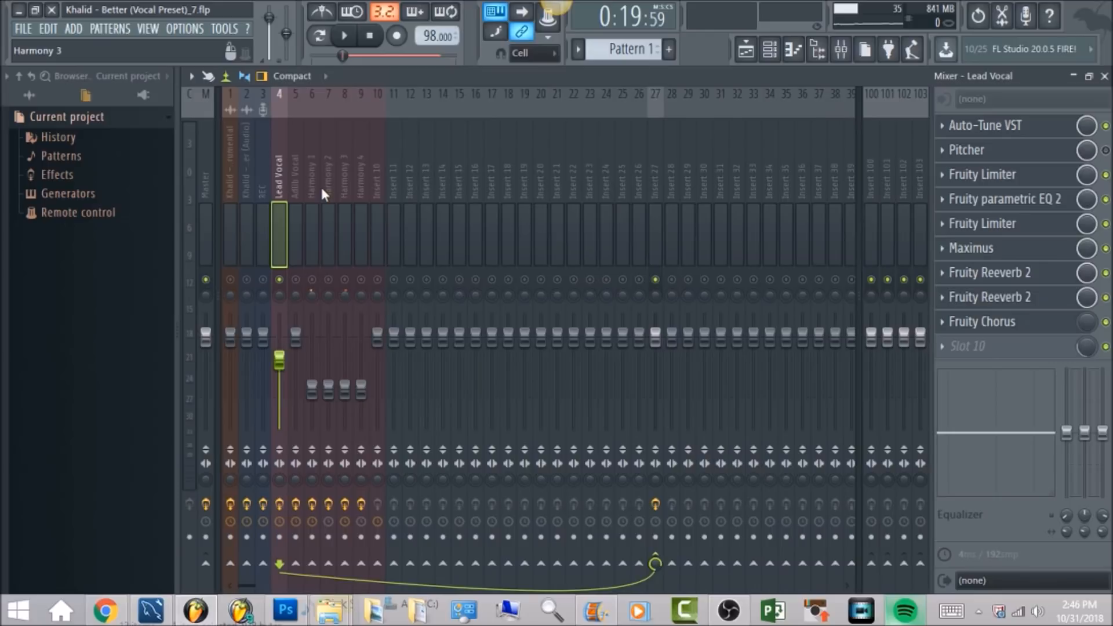
pyautogui.click(295, 244)
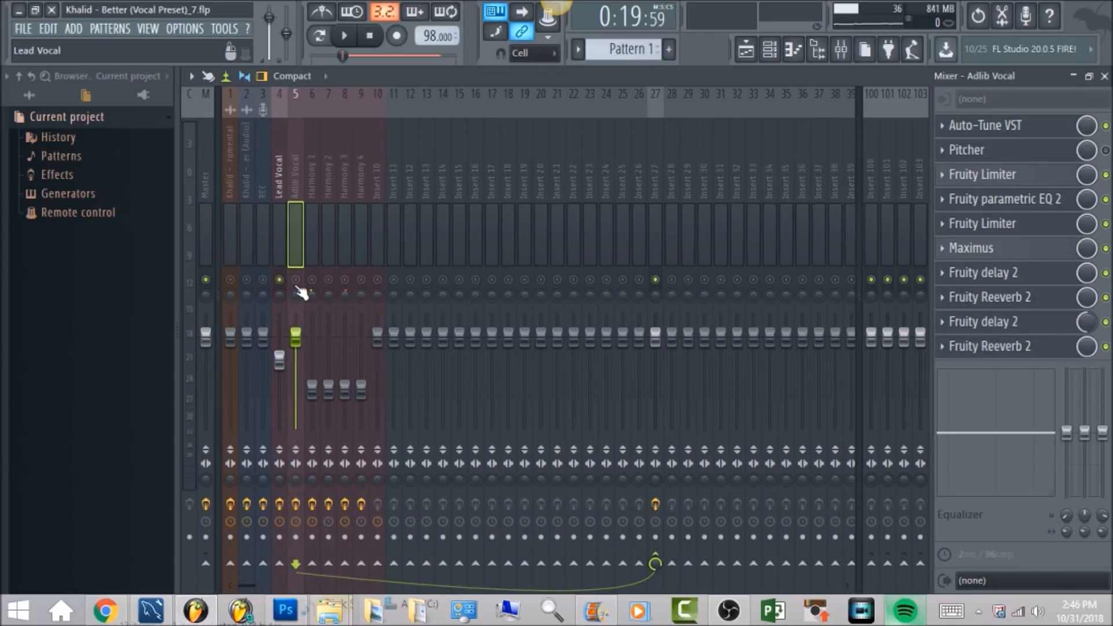
pyautogui.click(295, 281)
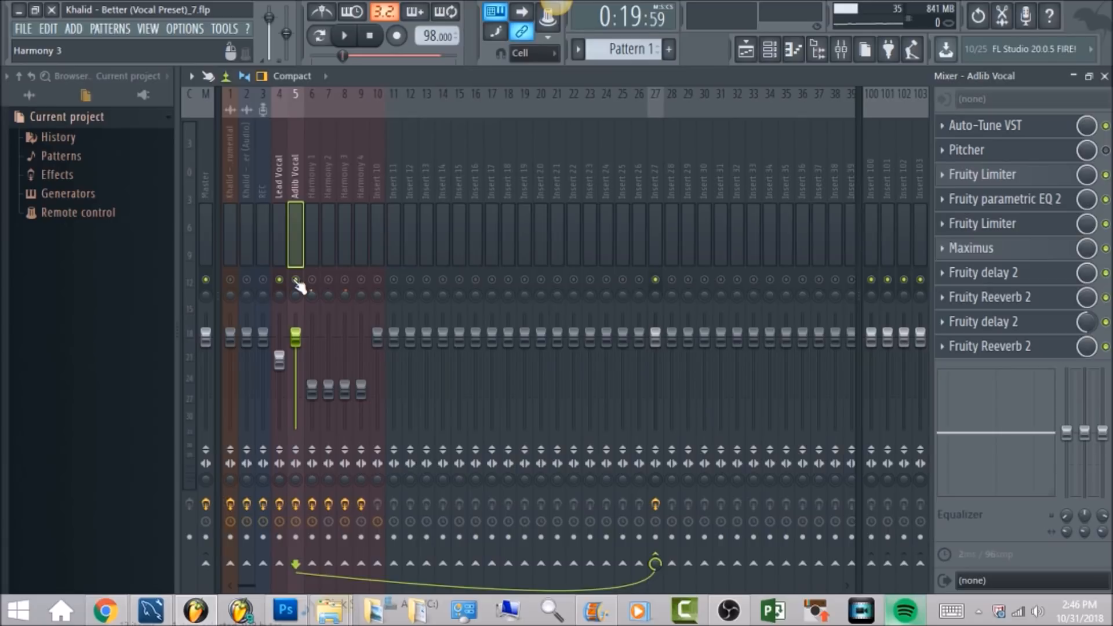
# Move the playlist's playback position into bar 10, near the start of the Track 4 ad-lib clip, and return to the mixer.
pyautogui.click(746, 49)
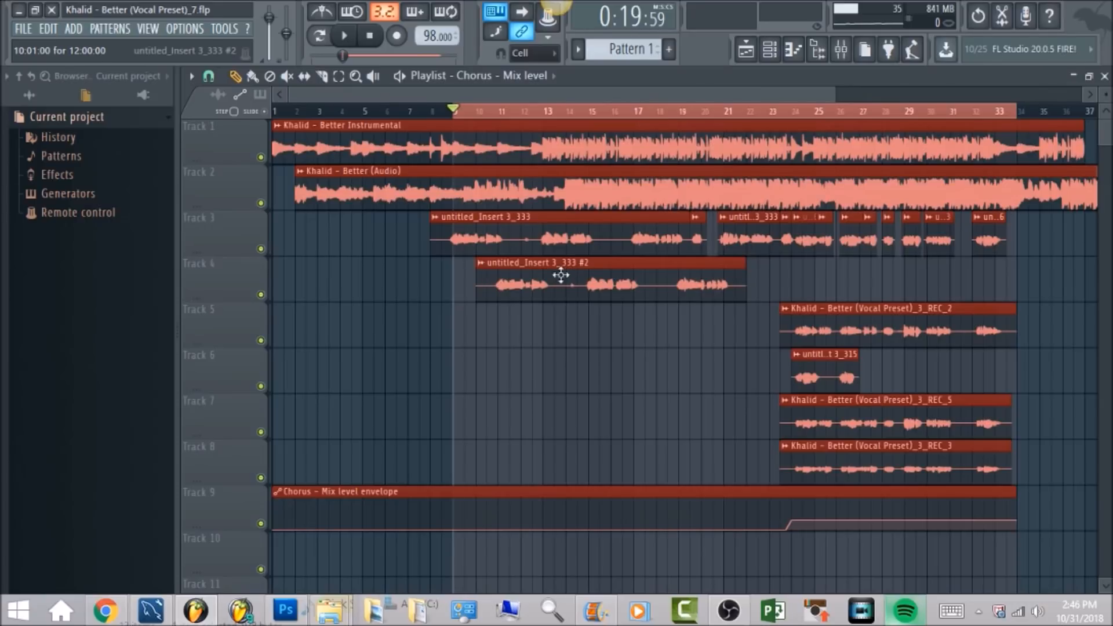
pyautogui.click(495, 111)
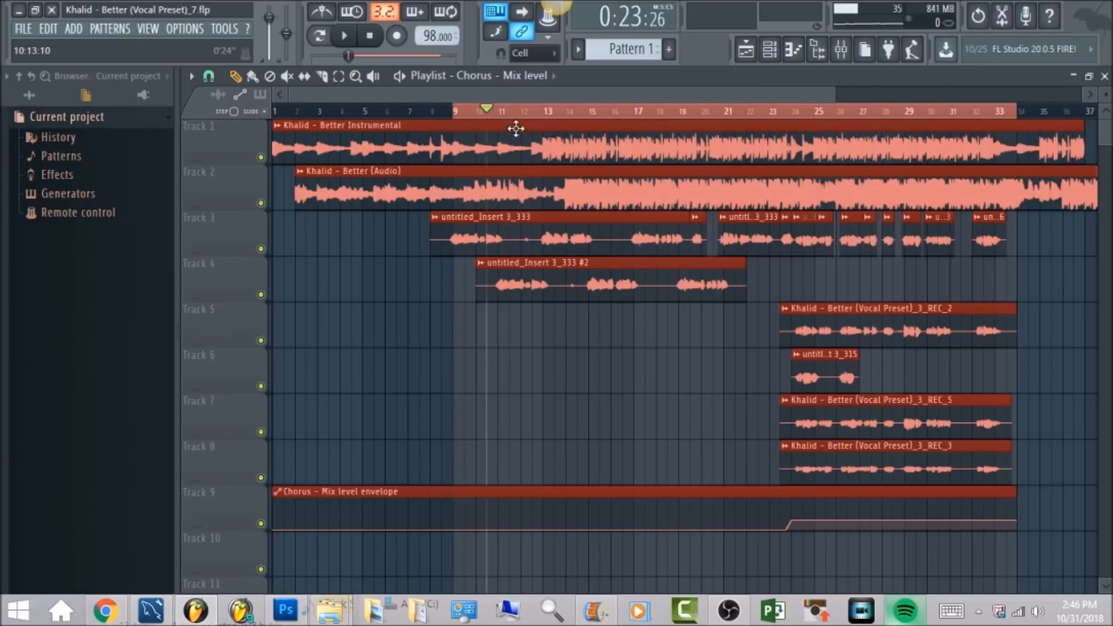
pyautogui.click(841, 49)
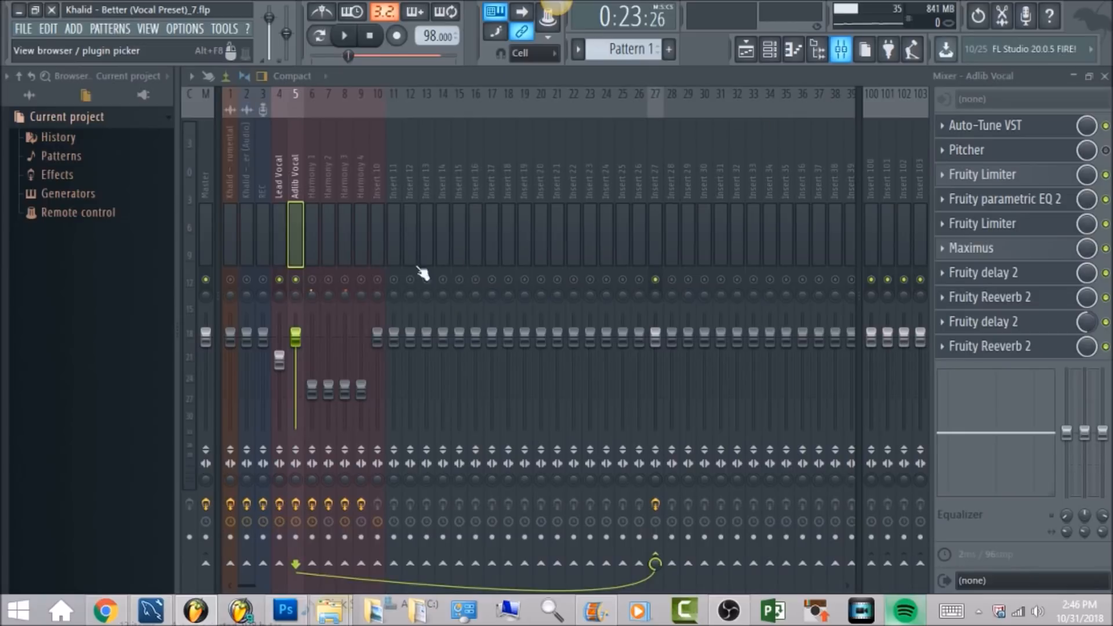
# Compare the Lead Vocal and Adlib Vocal effect chains and view the options for opening or saving Adlib Vocal's mixer track state.
pyautogui.click(280, 175)
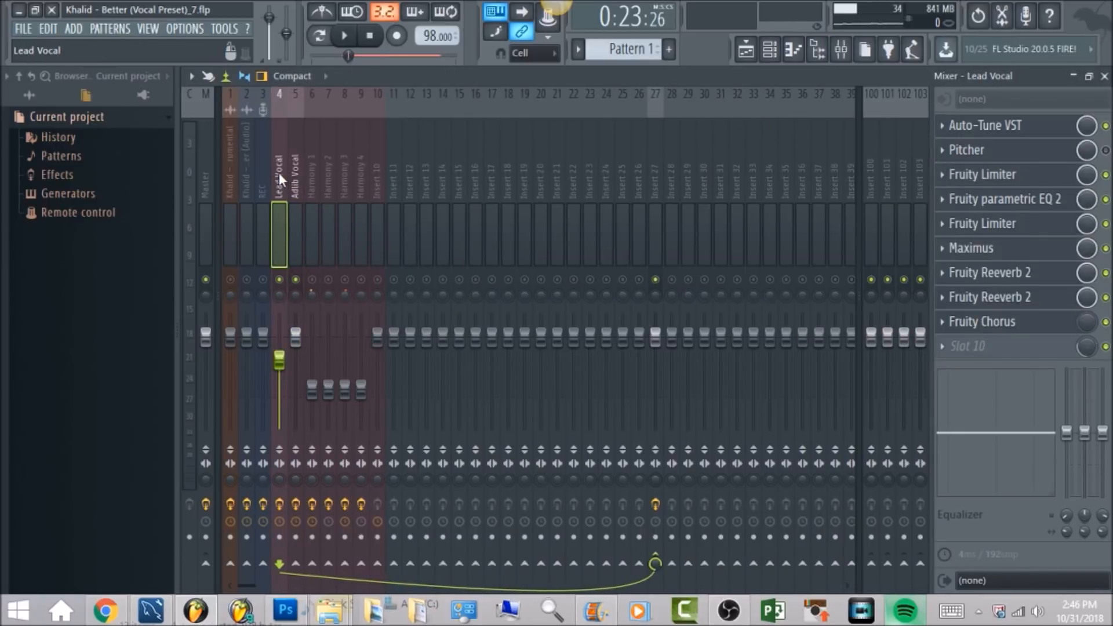
pyautogui.click(291, 169)
pyautogui.rightClick(293, 171)
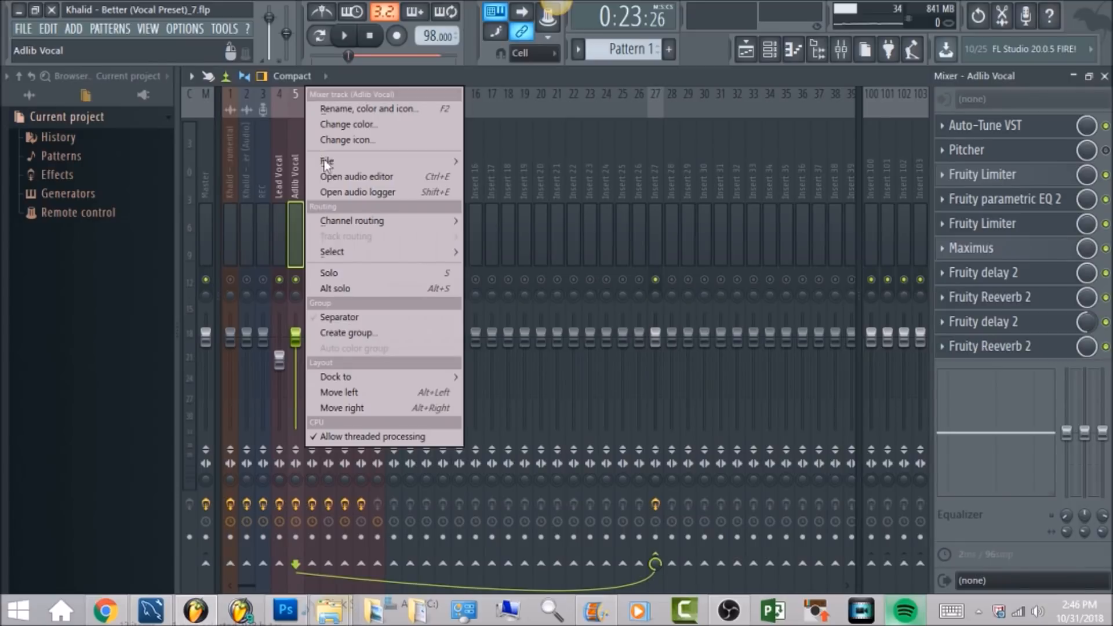
pyautogui.moveTo(328, 166)
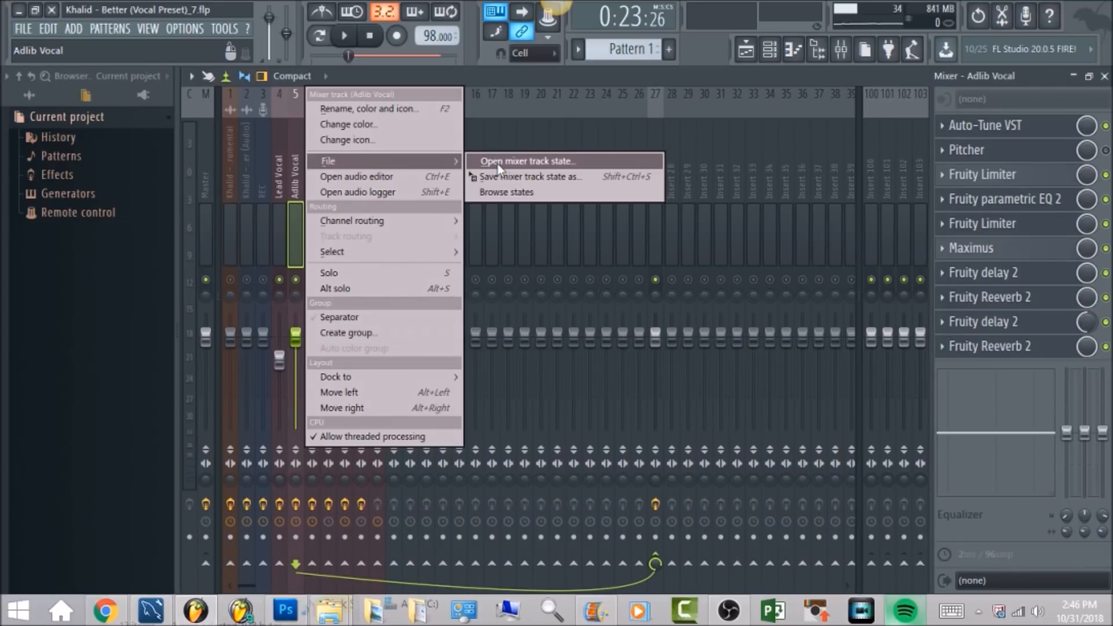
pyautogui.click(496, 79)
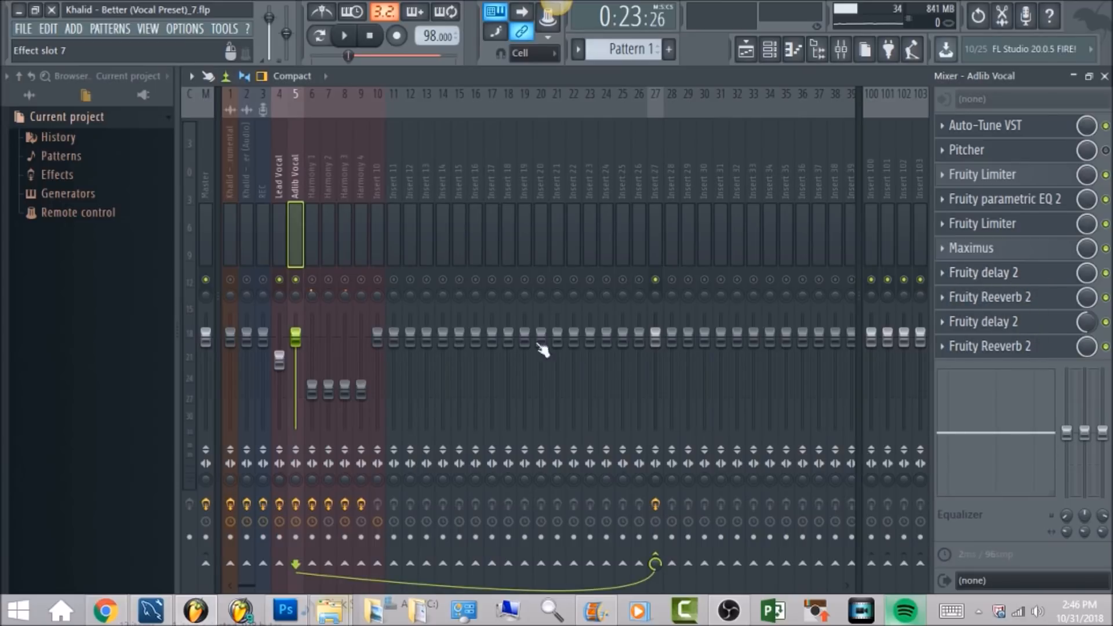
# Select the playlist time range from bar 11 to bar 13 for playback and return to the mixer.
pyautogui.click(746, 49)
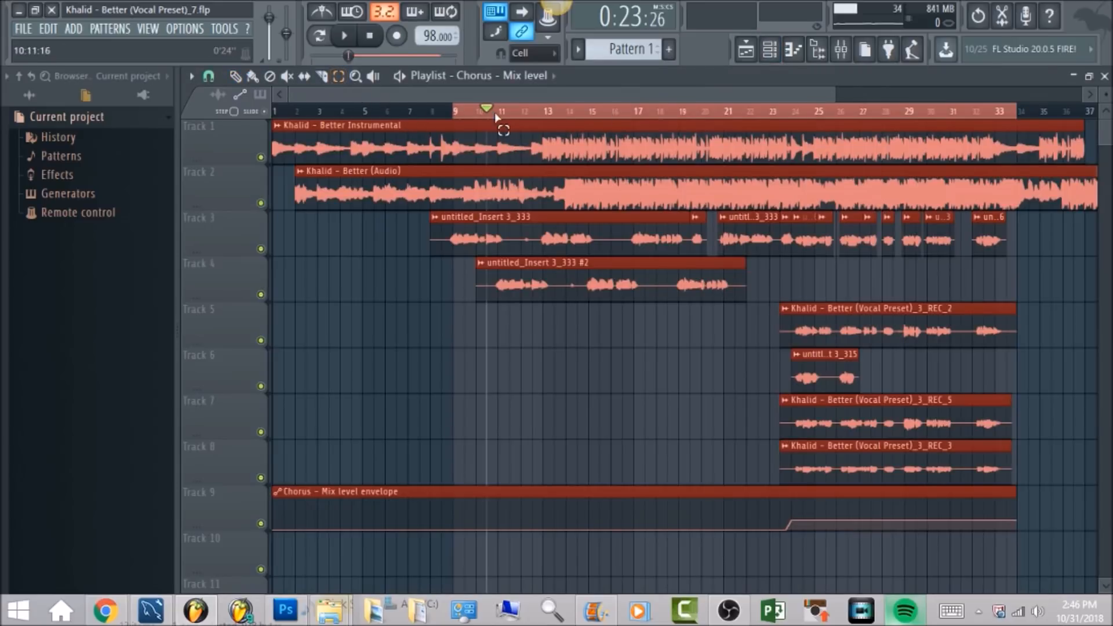
pyautogui.click(524, 130)
pyautogui.moveTo(500, 111); pyautogui.dragTo(543, 110)
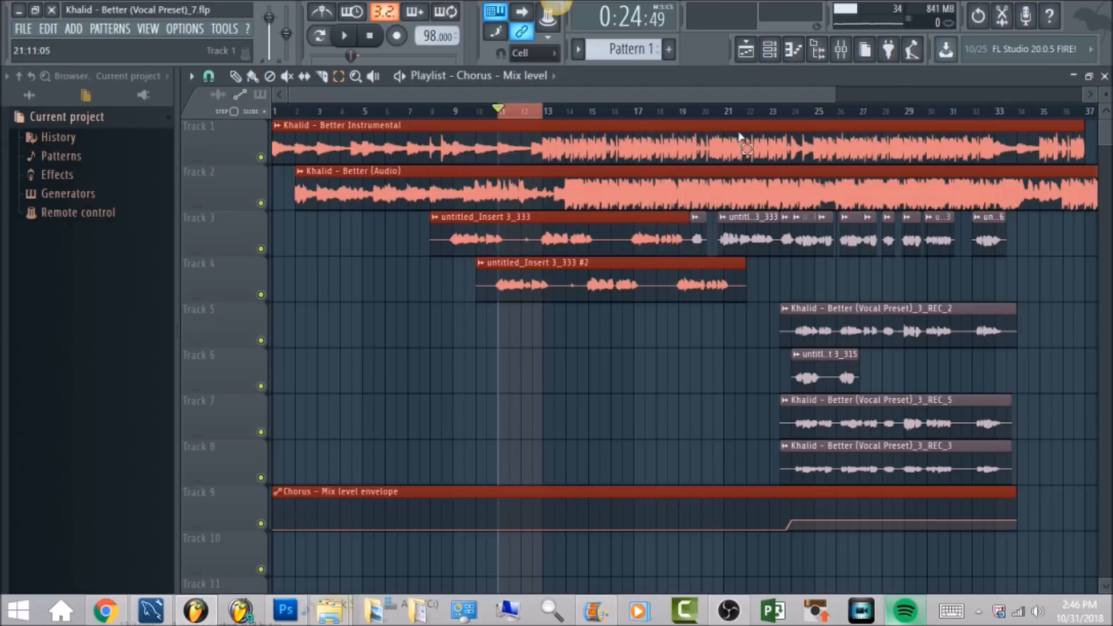
pyautogui.click(840, 49)
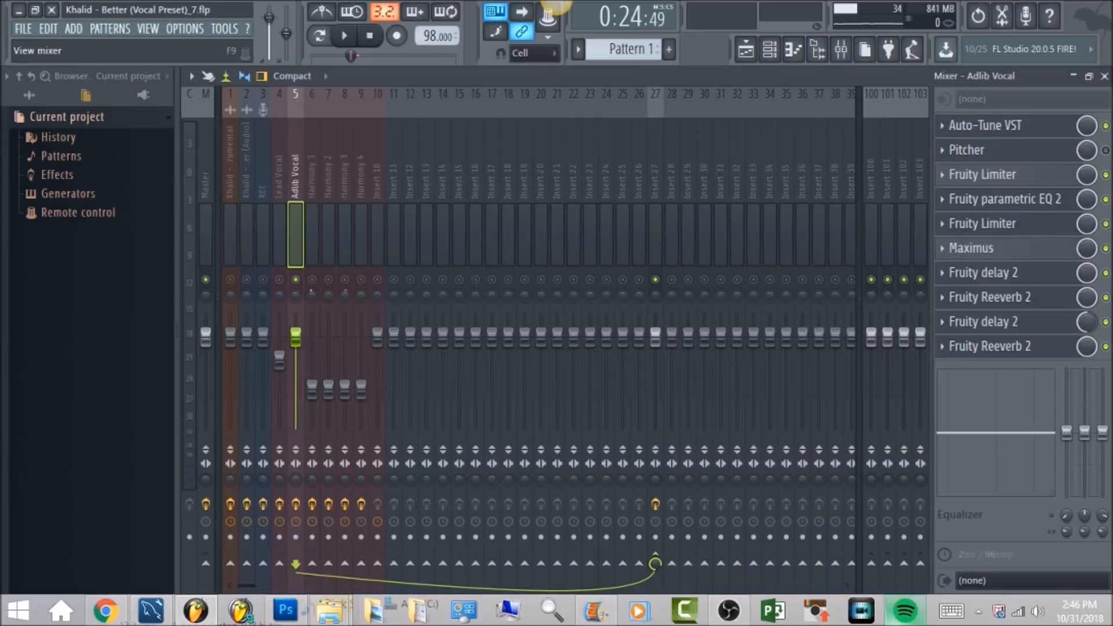
# Bypass Adlib Vocal's last three effects, then open its first Fruity delay 2 and play the selected range to audition it.
pyautogui.moveTo(1106, 303); pyautogui.dragTo(1106, 346)
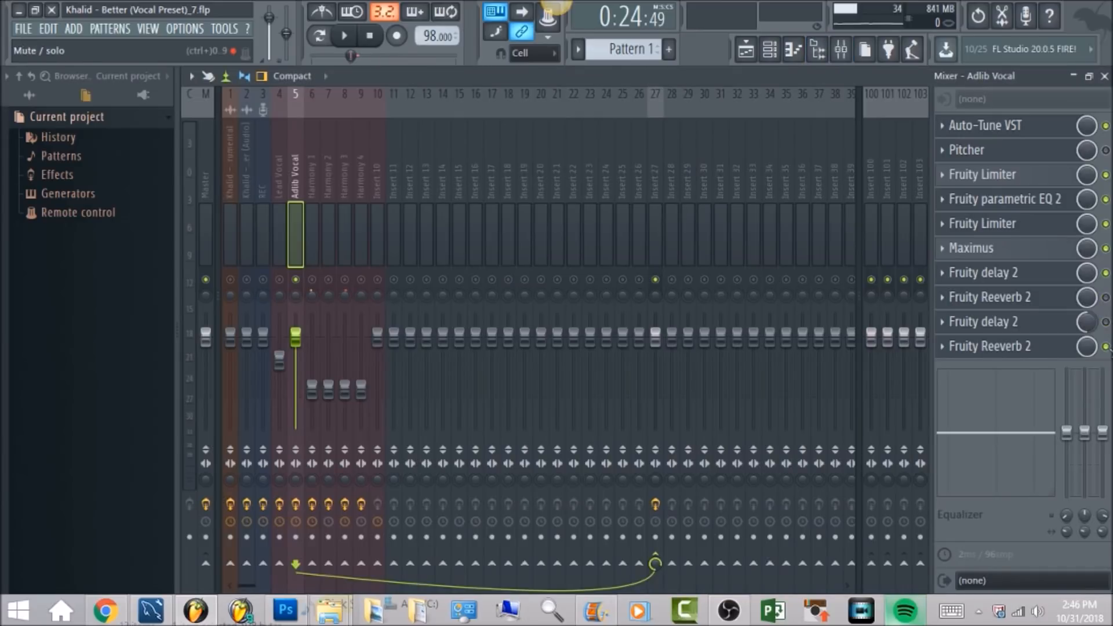
pyautogui.click(1026, 281)
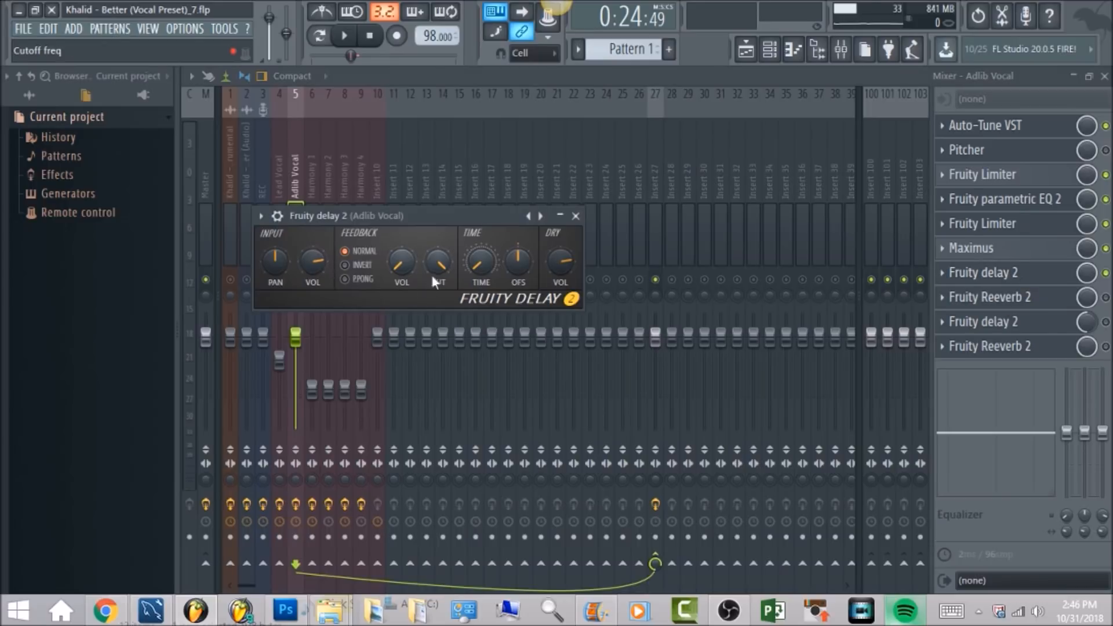
pyautogui.moveTo(459, 215); pyautogui.dragTo(525, 169)
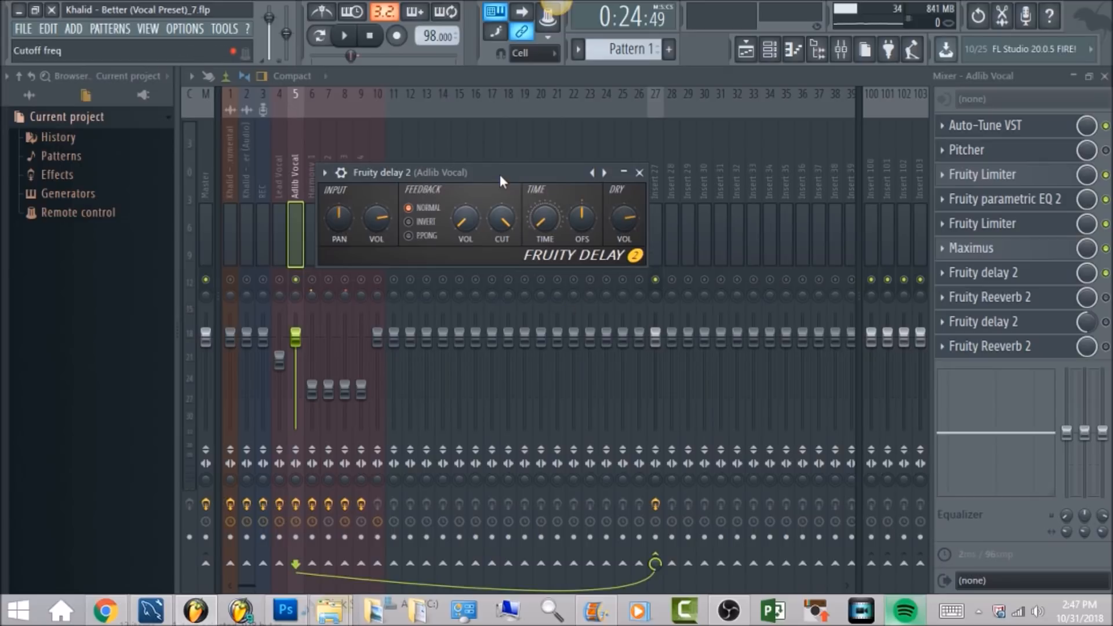
pyautogui.click(344, 35)
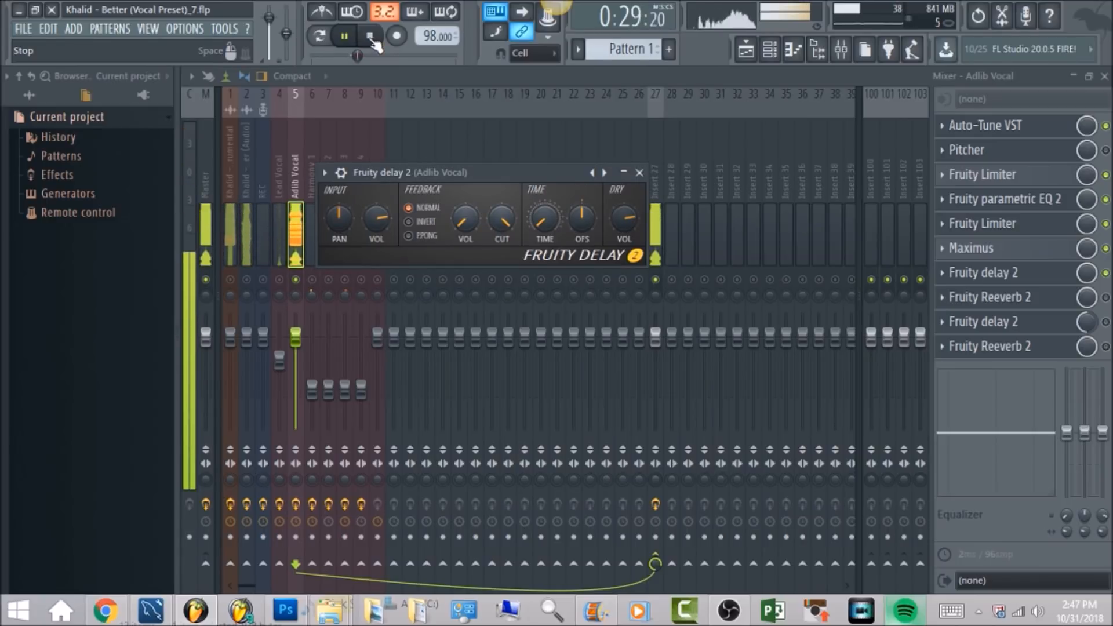
pyautogui.click(370, 36)
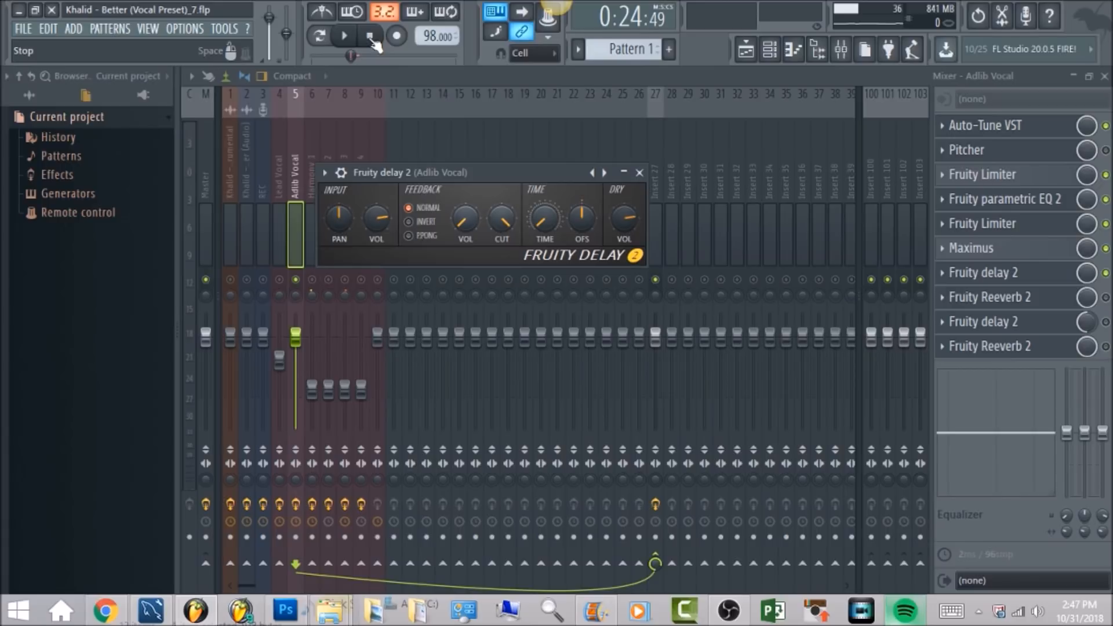
# Re-enable Adlib Vocal's first Fruity Reeverb 2, open its settings and audition the selected range with it active.
pyautogui.click(1068, 316)
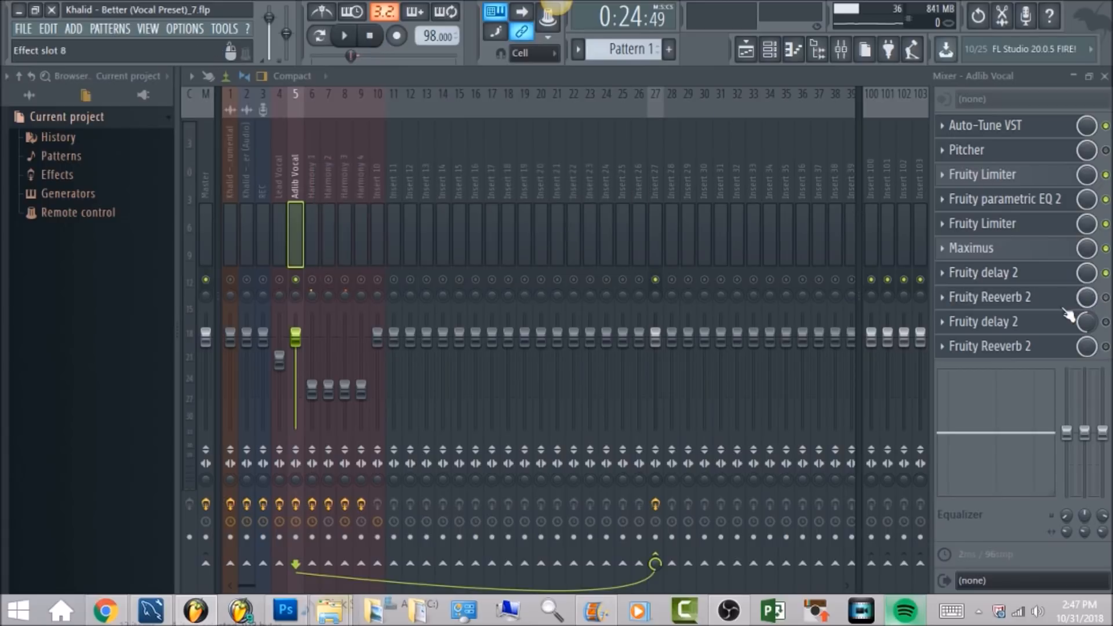
pyautogui.click(1064, 303)
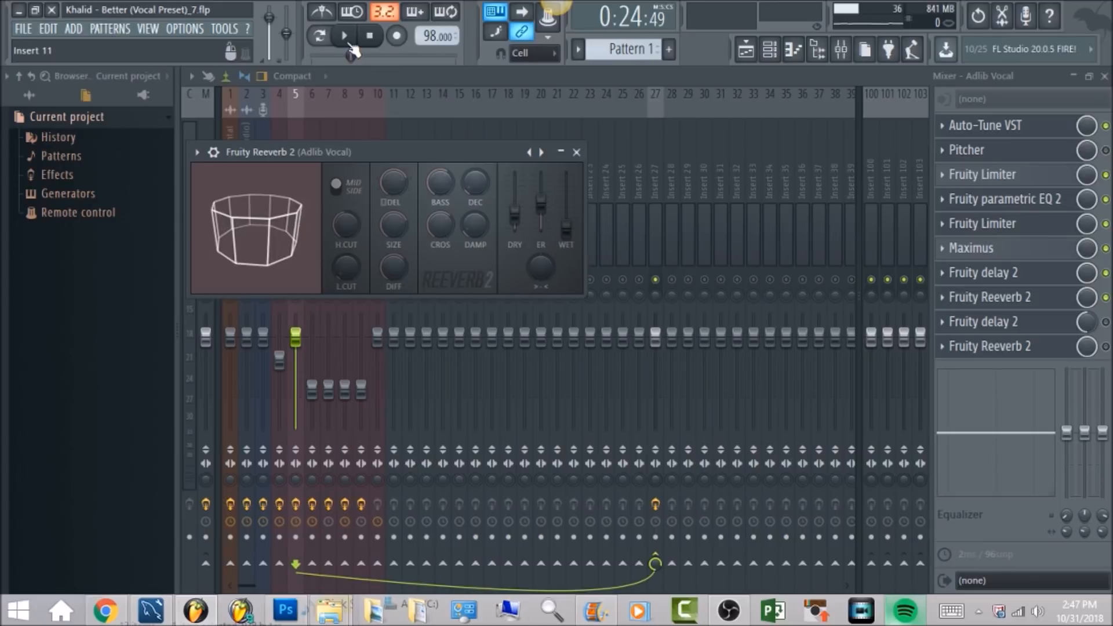
pyautogui.press('space')
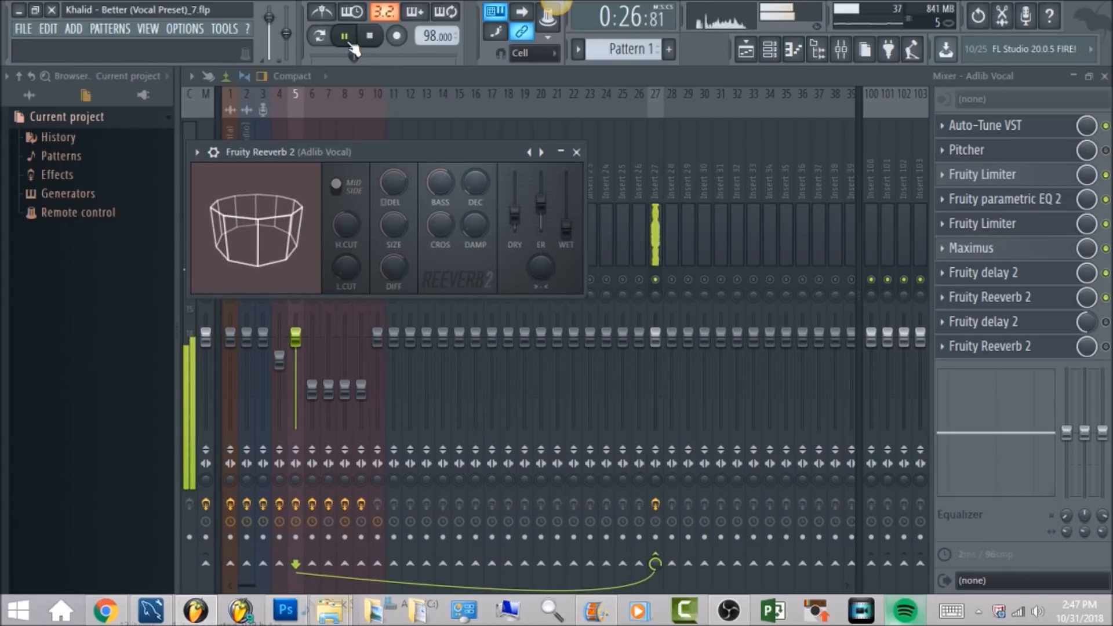
pyautogui.moveTo(328, 149); pyautogui.dragTo(479, 139)
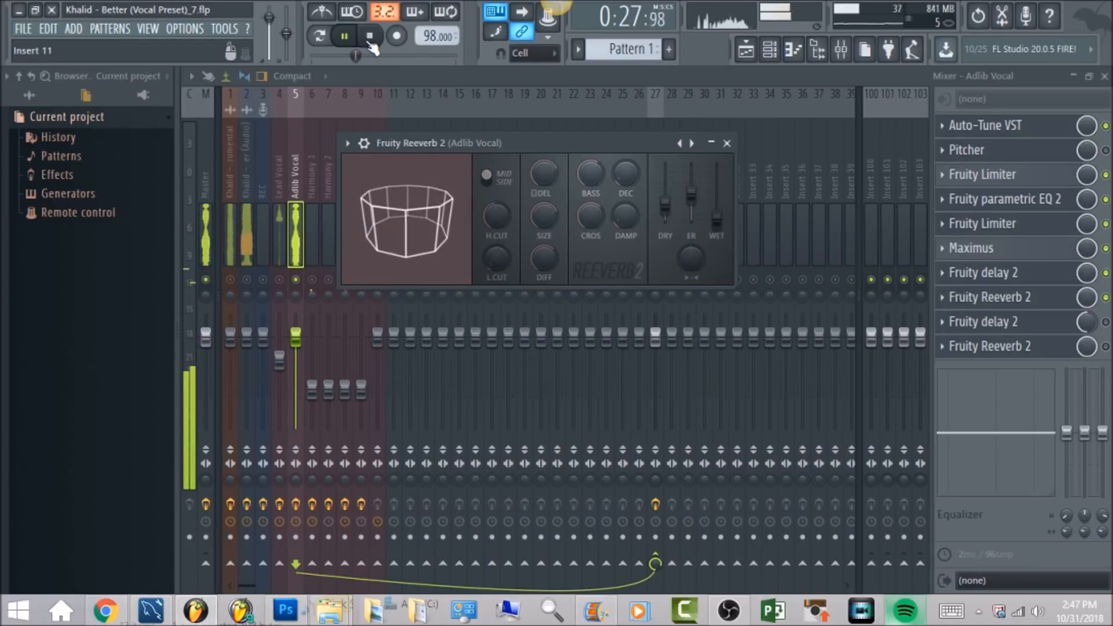
pyautogui.click(370, 43)
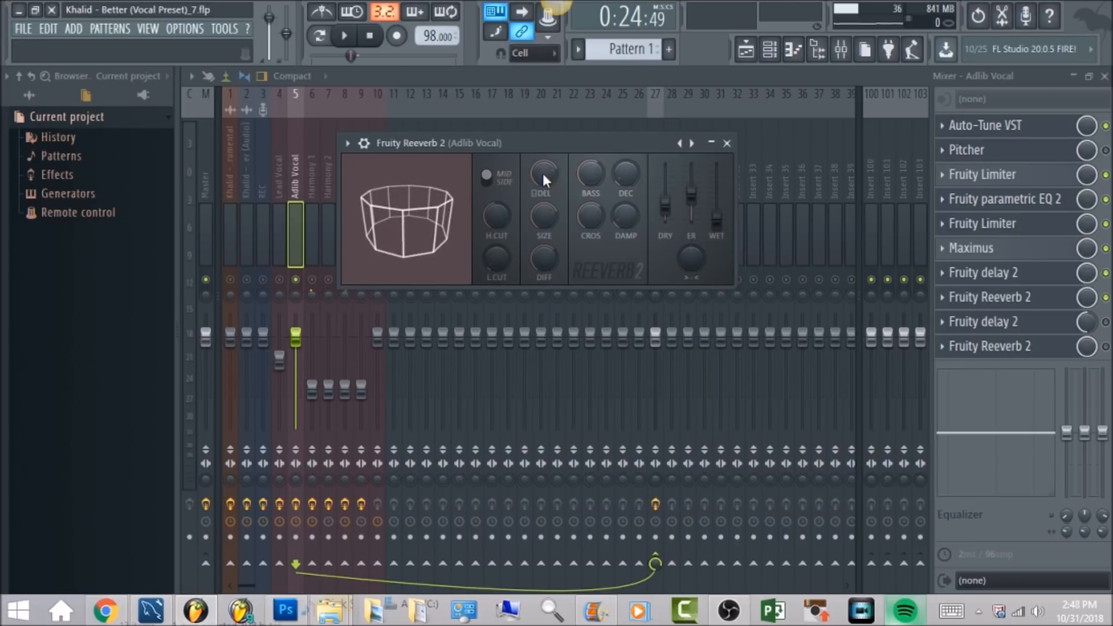
# Re-enable Adlib Vocal's second Fruity delay 2, open its settings and audition the selected range with the ping-pong delay.
pyautogui.click(1009, 297)
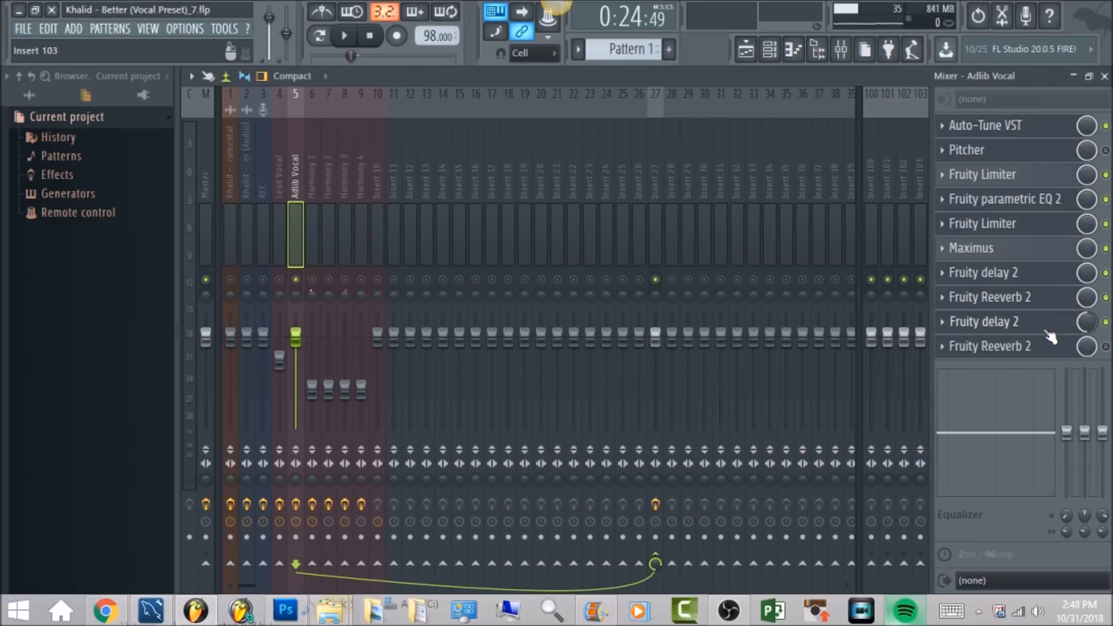
pyautogui.moveTo(1082, 327); pyautogui.dragTo(1082, 357)
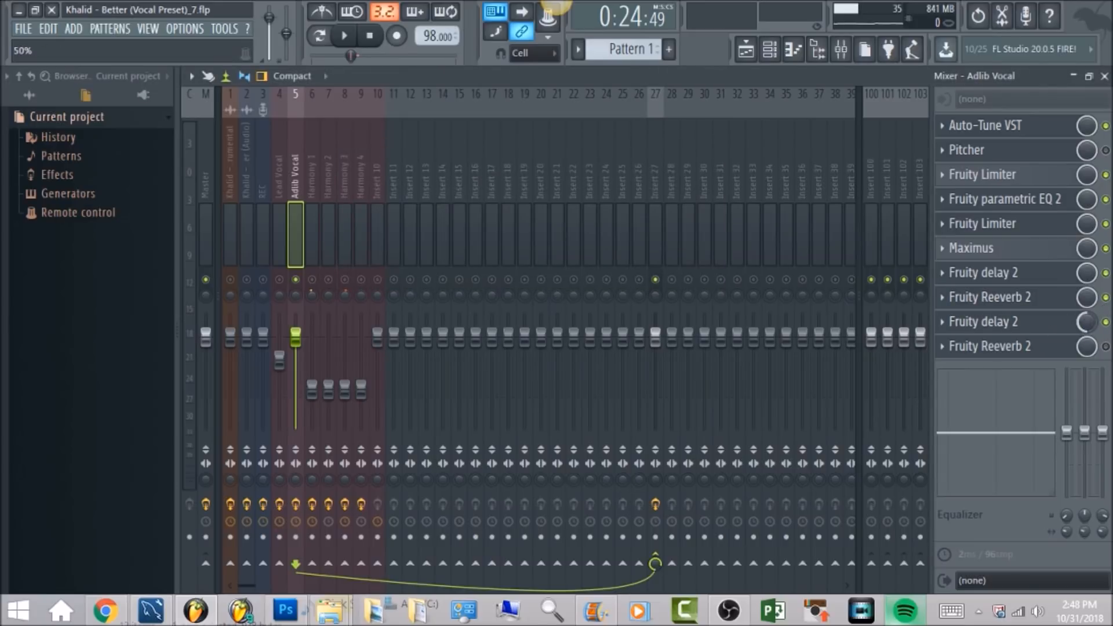
pyautogui.click(1026, 323)
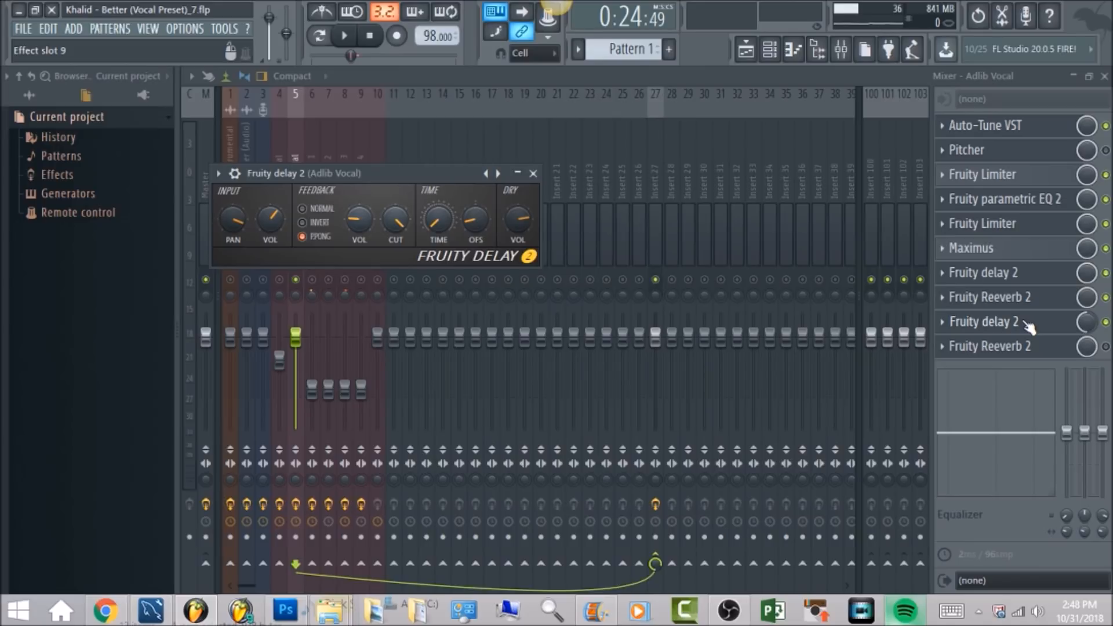
pyautogui.click(348, 37)
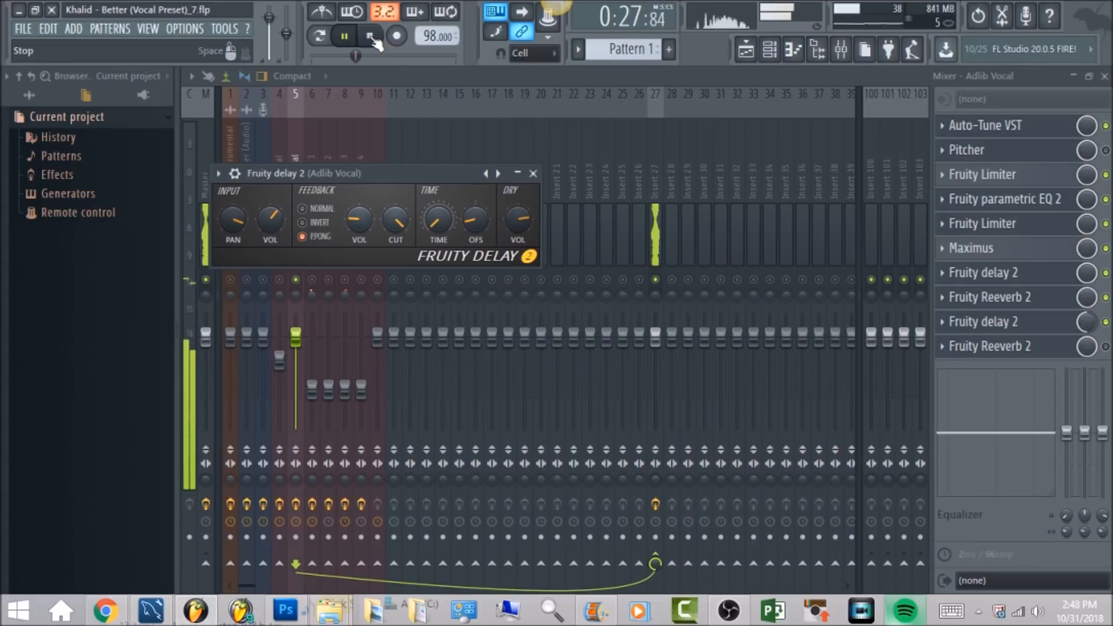
pyautogui.click(372, 38)
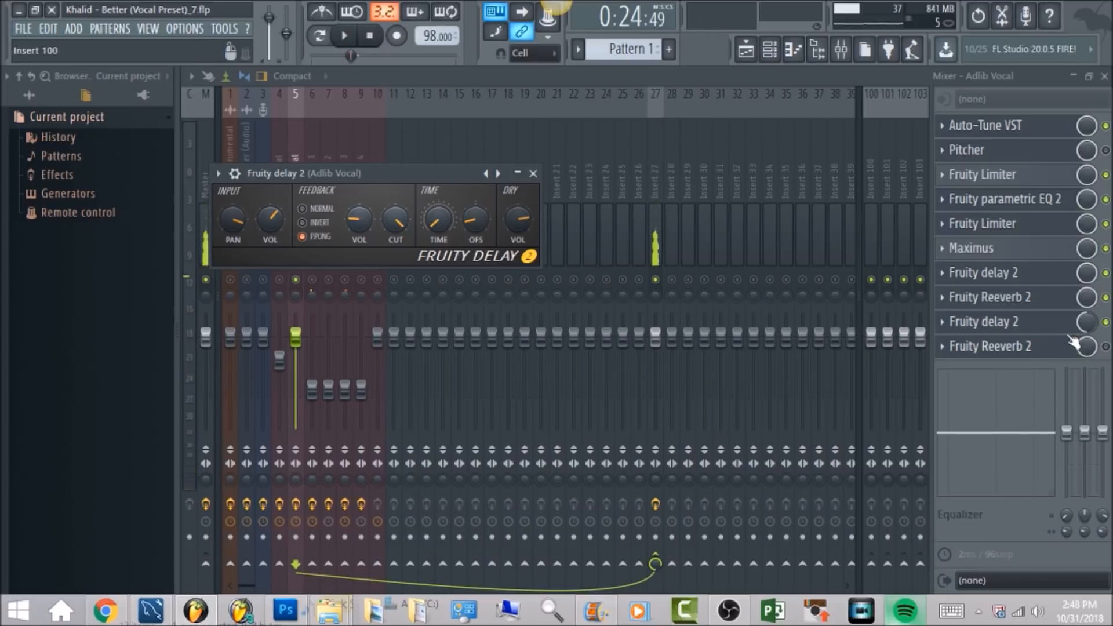
# Re-enable the final Fruity Reeverb 2 on Adlib Vocal, open its settings and audition the full effect chain.
pyautogui.click(1107, 346)
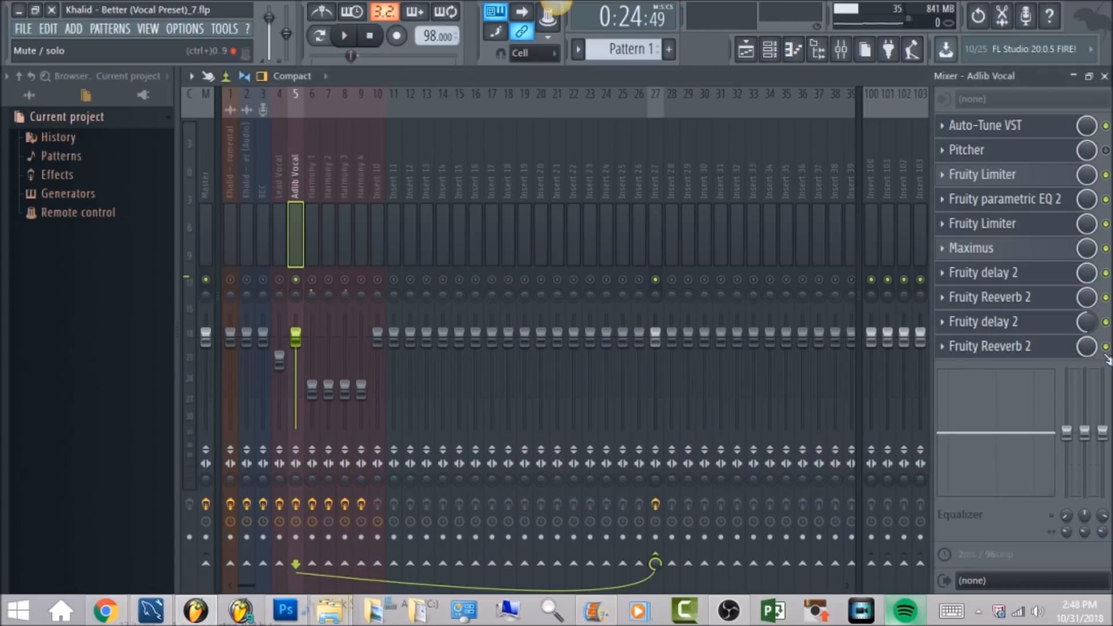
pyautogui.click(1065, 351)
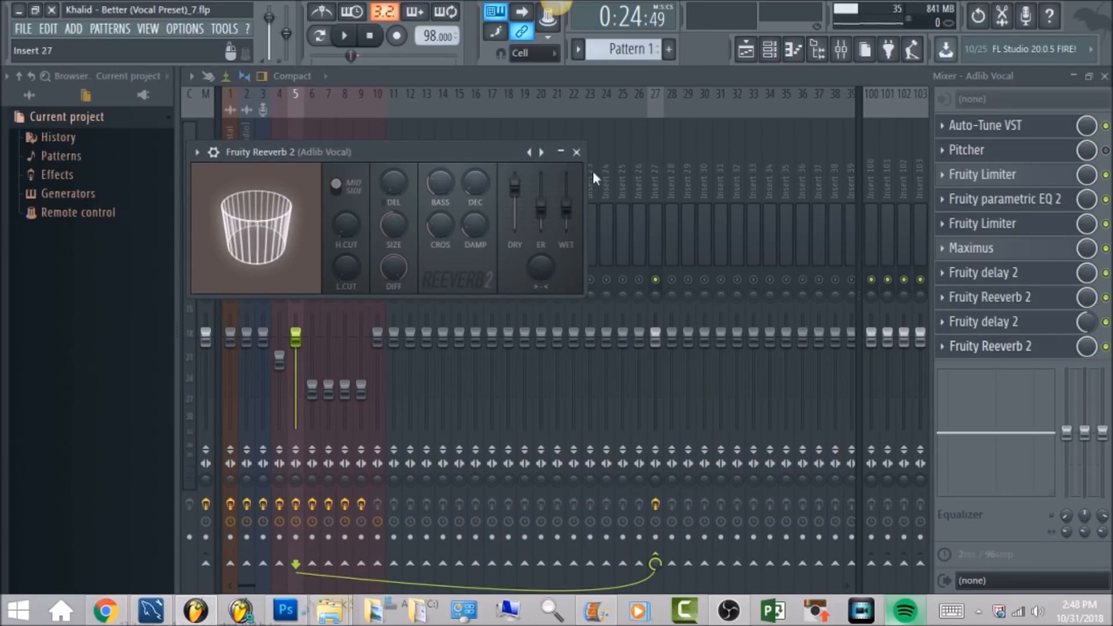
pyautogui.click(344, 36)
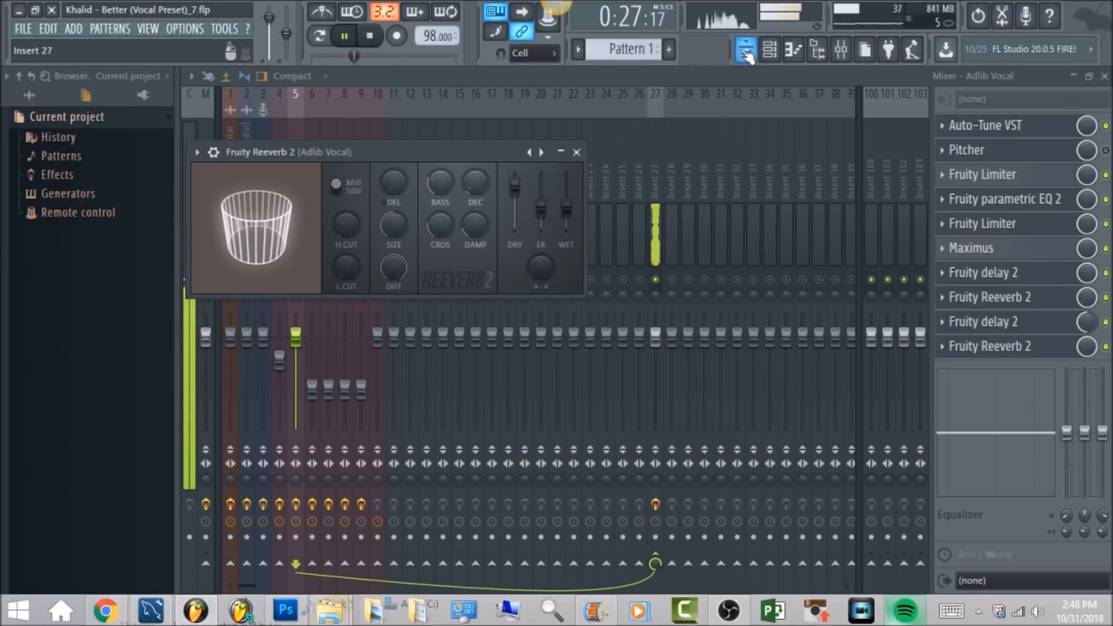
pyautogui.moveTo(476, 157); pyautogui.dragTo(602, 138)
pyautogui.press('space')
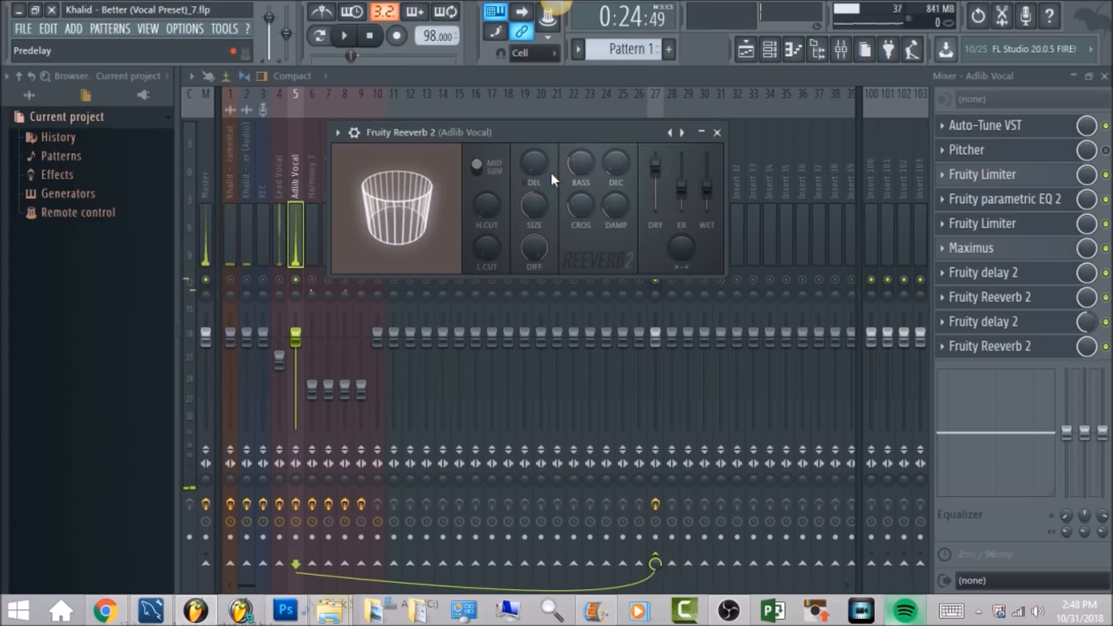
# Unmute Lead Vocal alongside Adlib Vocal, then clear the playlist's time selection and play both vocals together from bar 9.
pyautogui.click(284, 162)
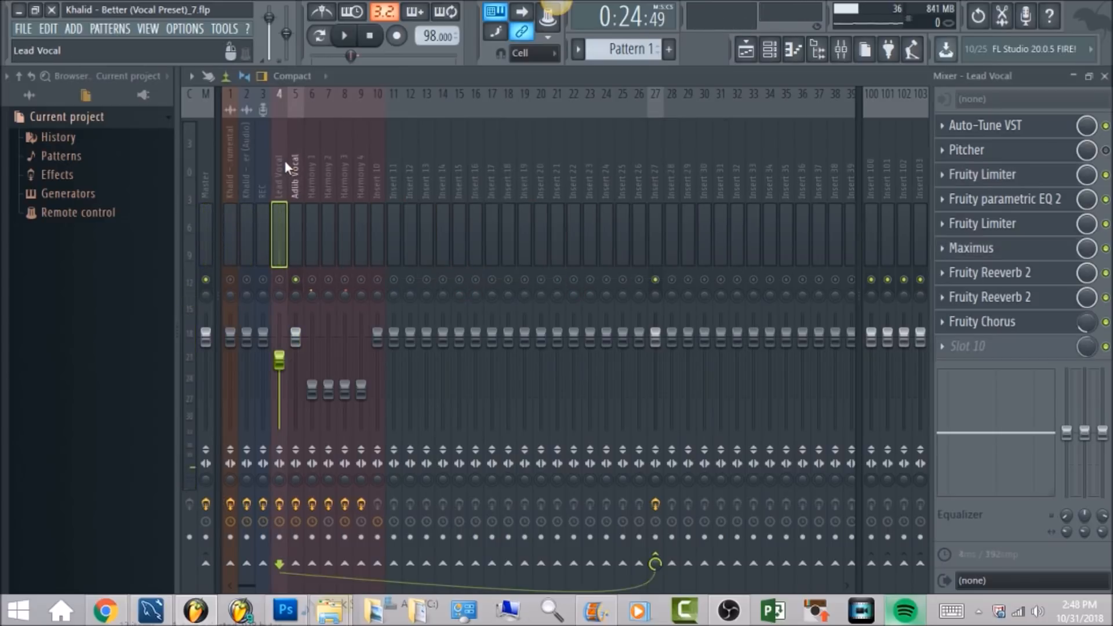
pyautogui.click(294, 169)
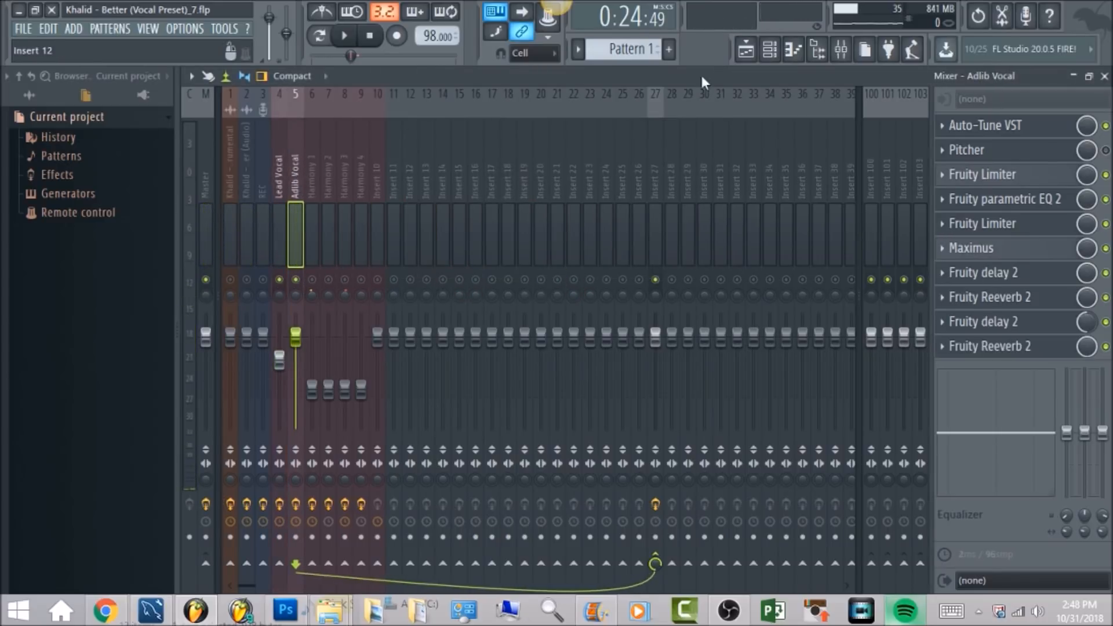
pyautogui.click(745, 51)
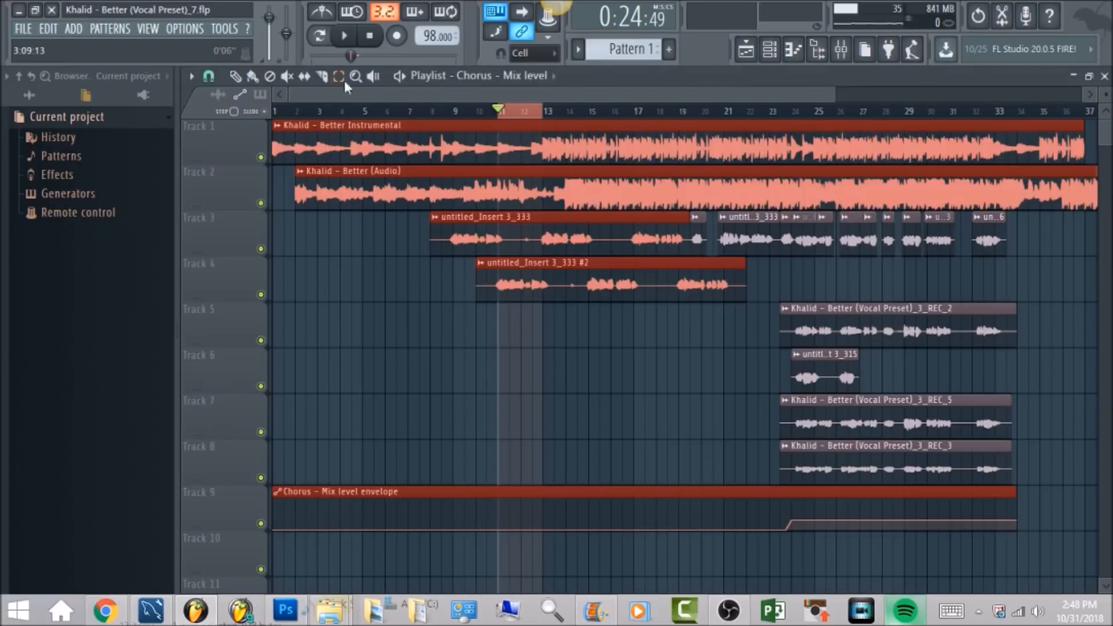
pyautogui.click(250, 97)
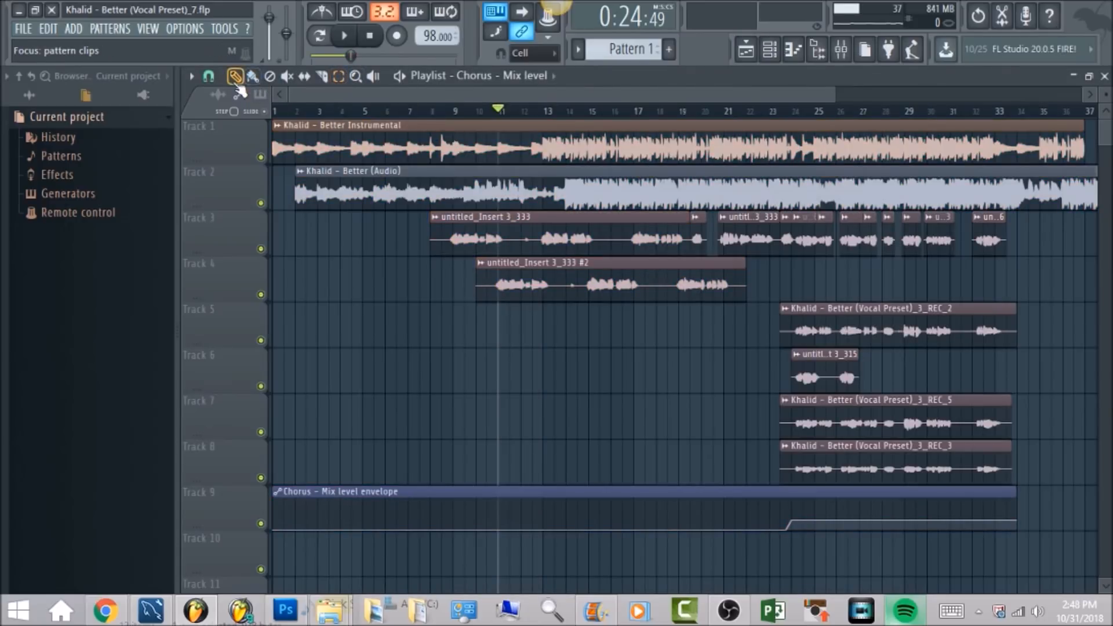
pyautogui.click(452, 112)
pyautogui.press('space')
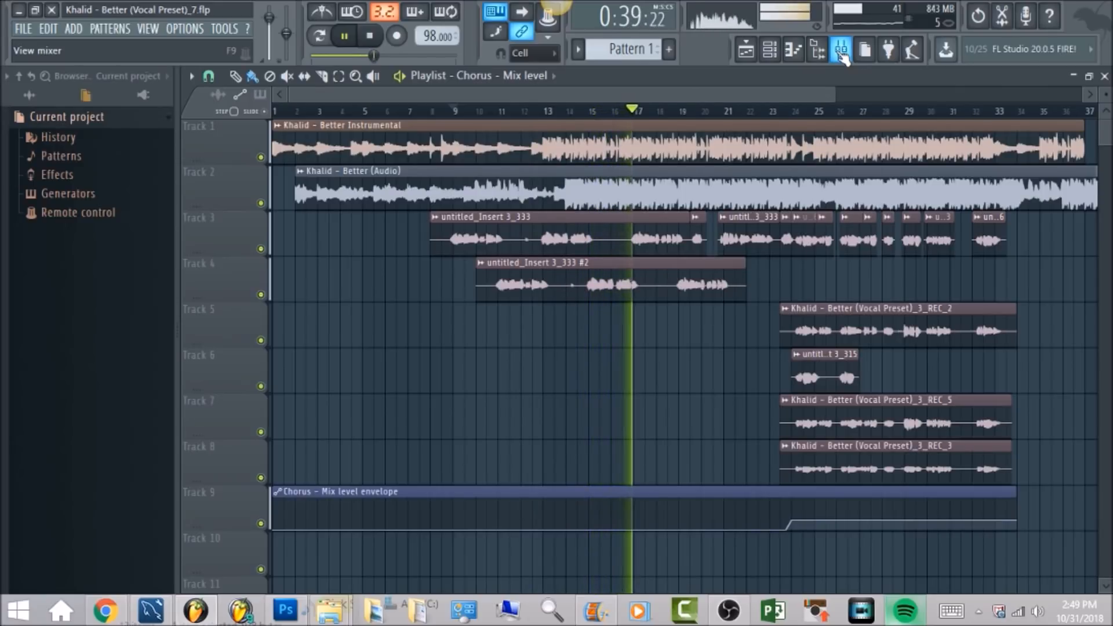
pyautogui.press('space')
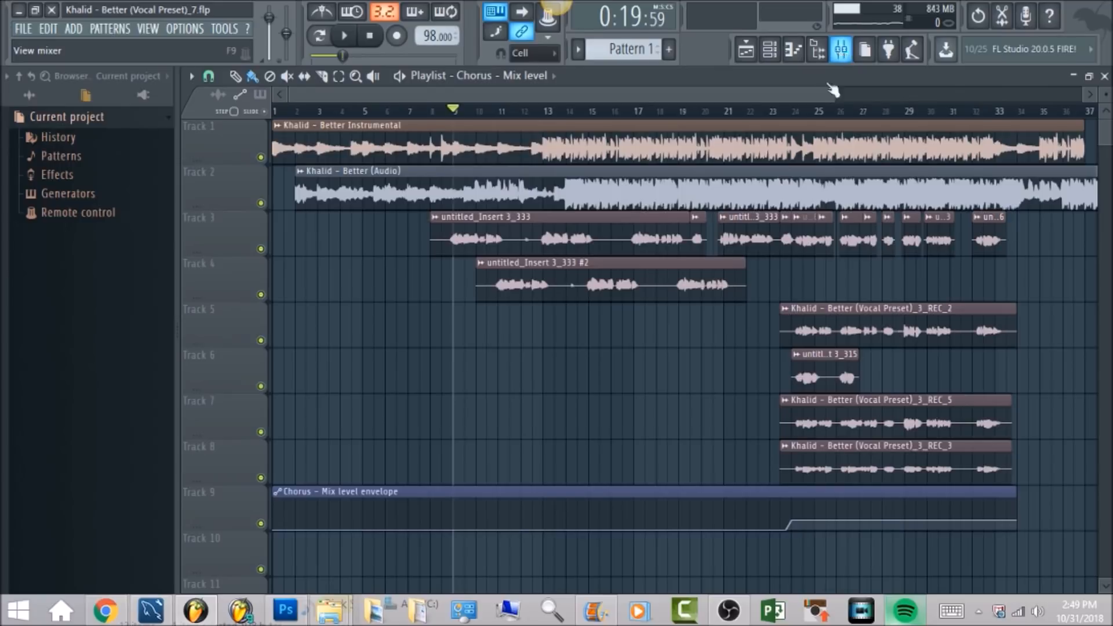
# Move the playlist's playback position to bar 24, near the start of the harmony clips, and return to the mixer.
pyautogui.click(792, 111)
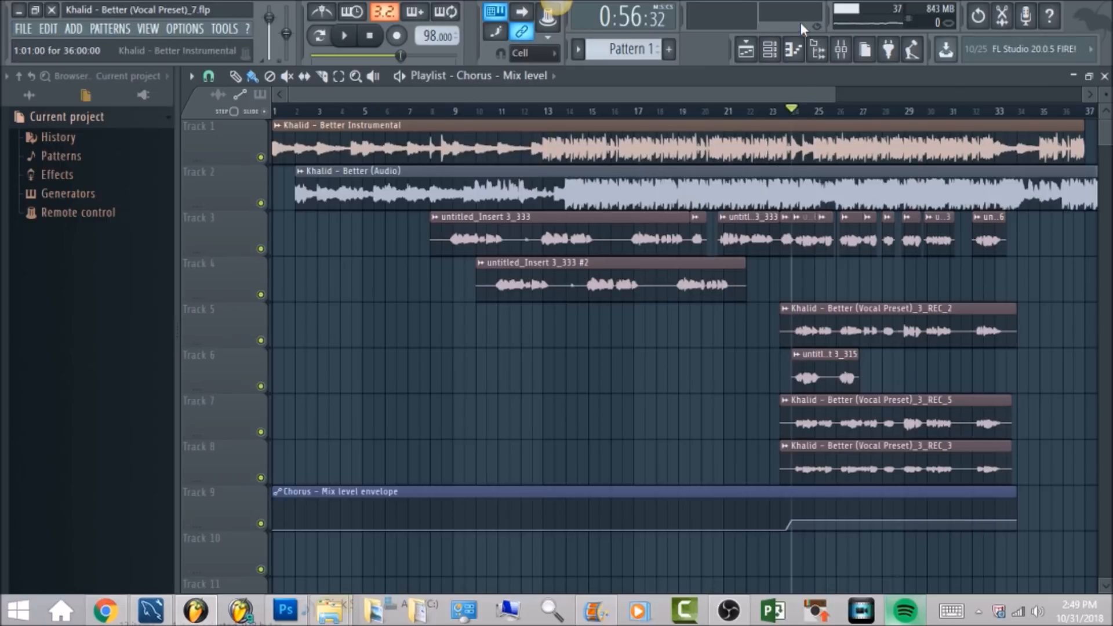
pyautogui.click(841, 50)
pyautogui.press('F9')
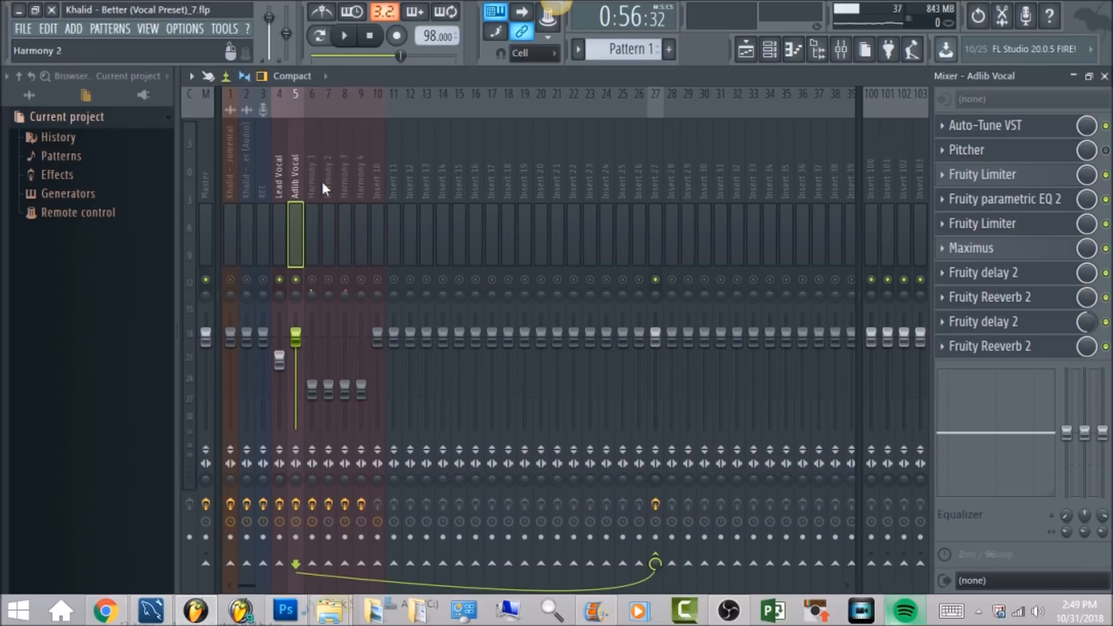
# Unmute the Harmony 1, Harmony 2 and Harmony 3 tracks in the mixer and select Harmony 1.
pyautogui.click(315, 176)
pyautogui.click(330, 280)
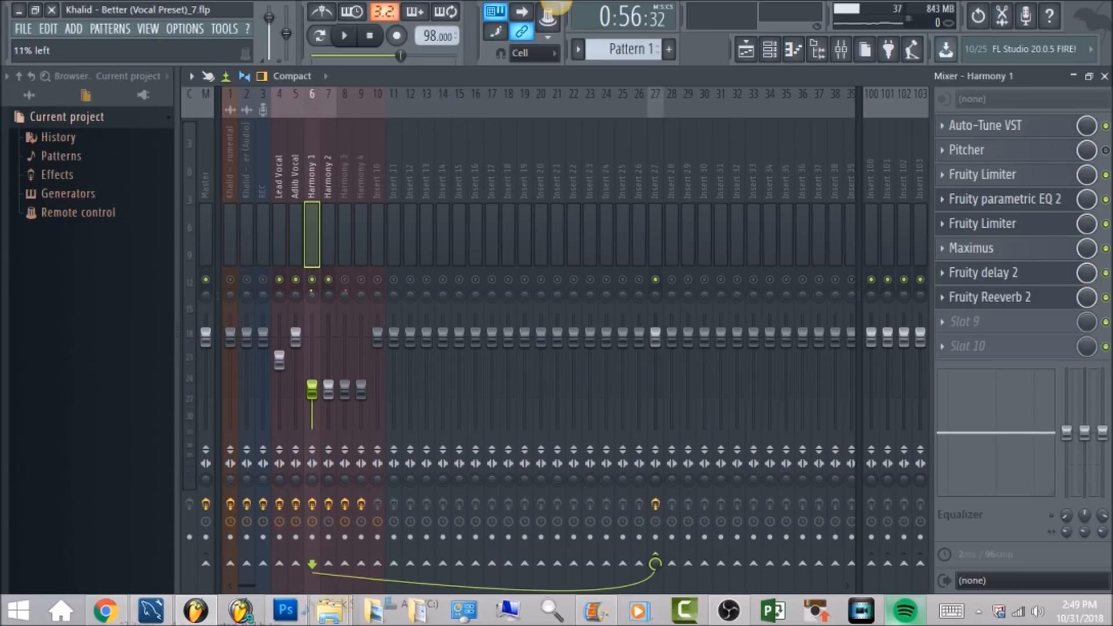
pyautogui.click(343, 294)
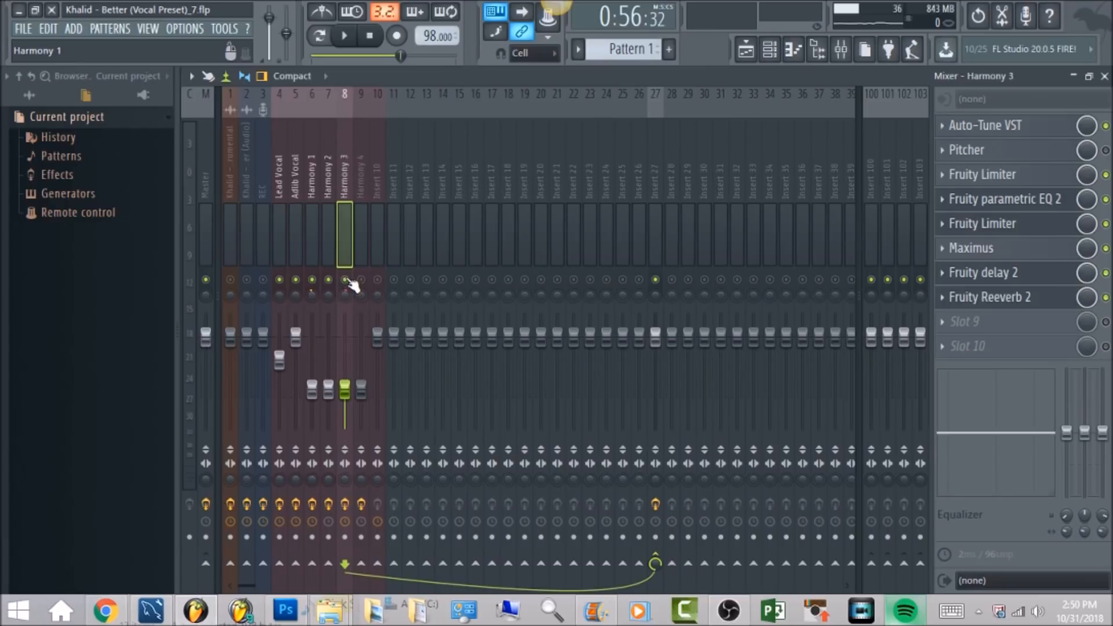
pyautogui.click(306, 175)
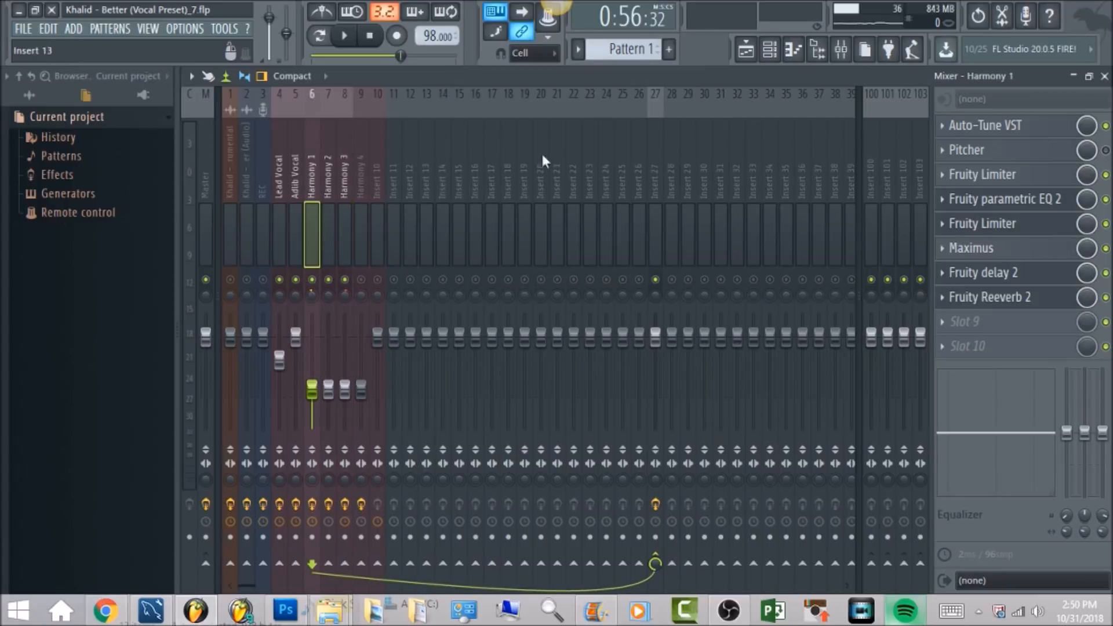
# Check the harmony clips in the playlist, then solo Harmony 1 in the mixer and play it from bar 24.
pyautogui.click(751, 58)
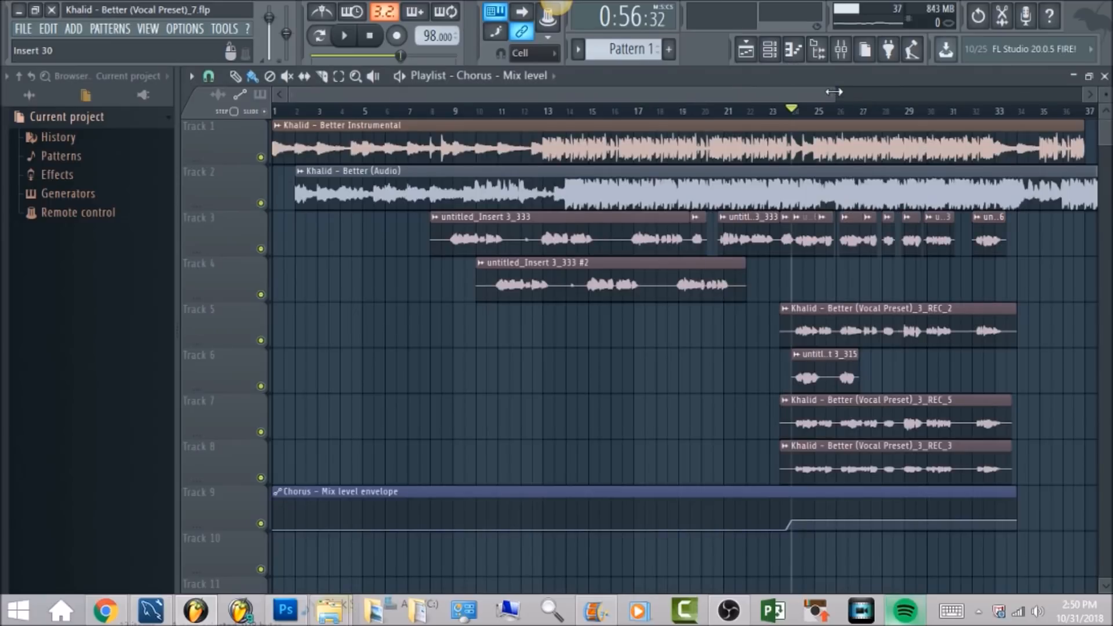
pyautogui.moveTo(761, 98); pyautogui.dragTo(806, 91)
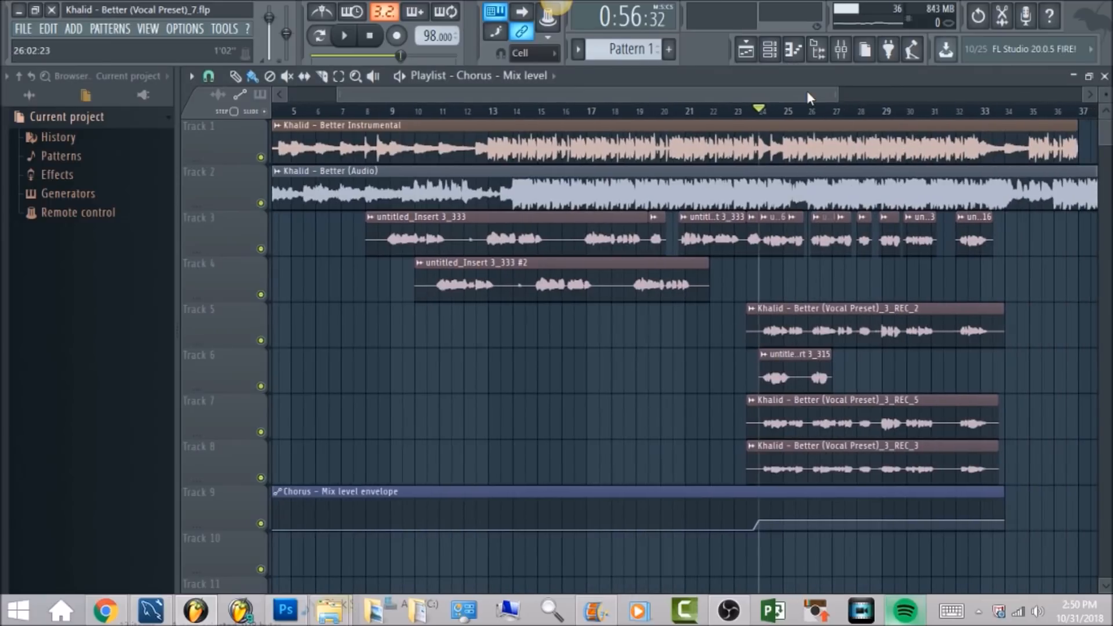
pyautogui.click(839, 58)
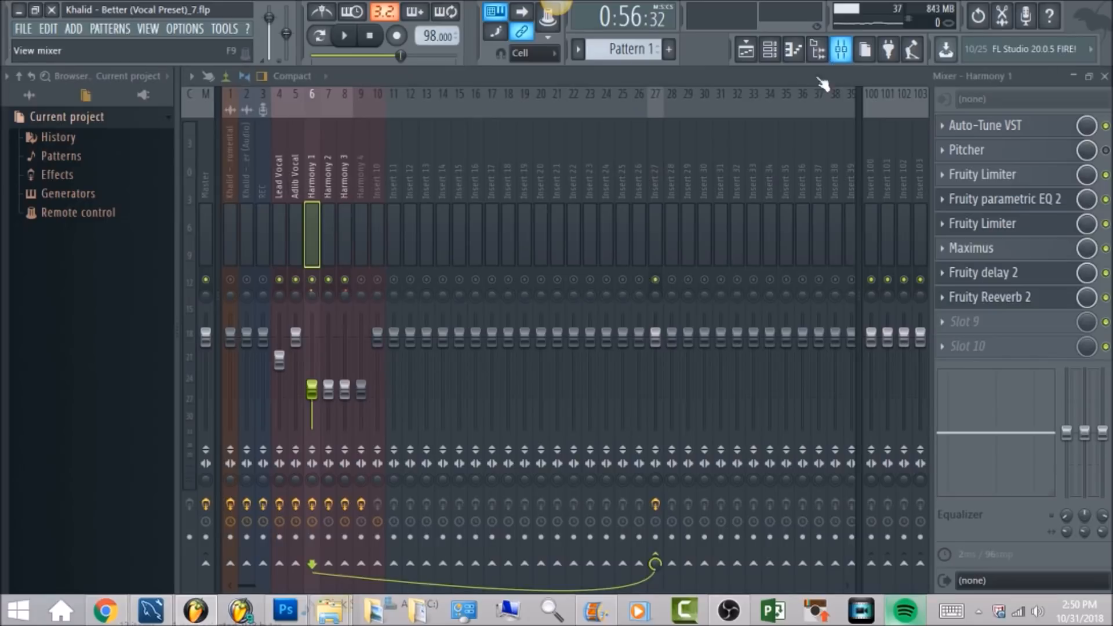
pyautogui.rightClick(313, 281)
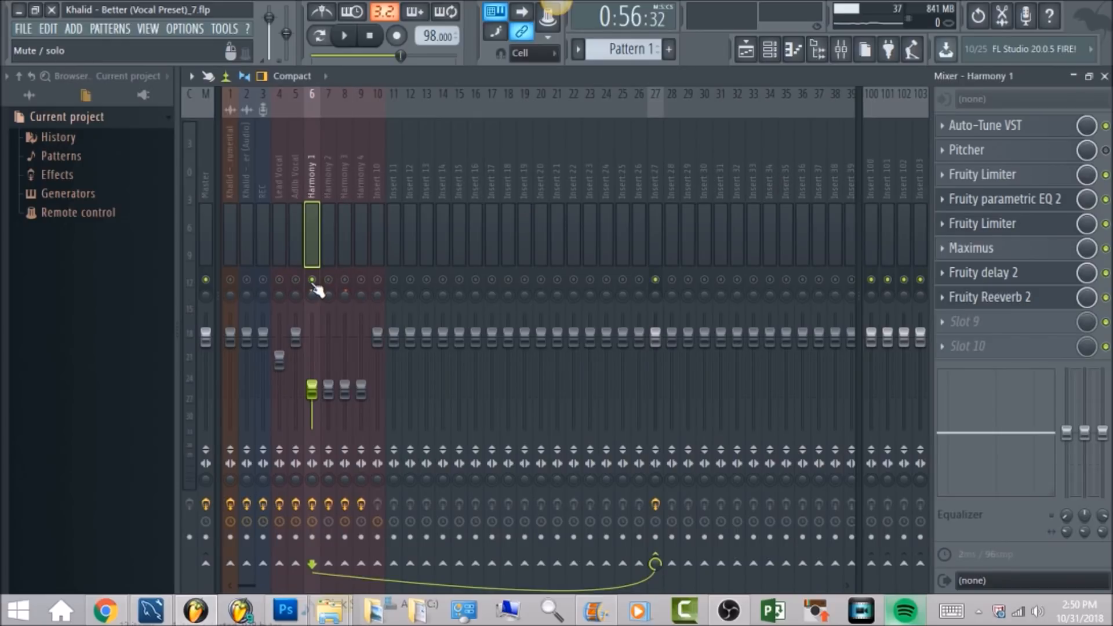
pyautogui.press('space')
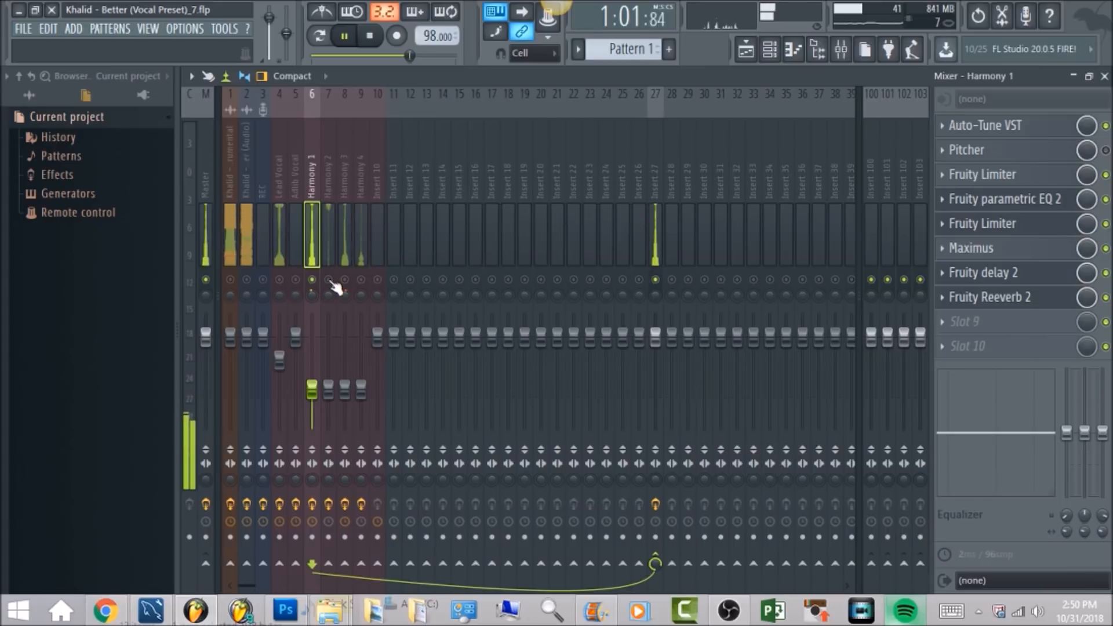
# Stop Harmony 1, then select and solo Harmony 2 and play it from bar 24.
pyautogui.press('space')
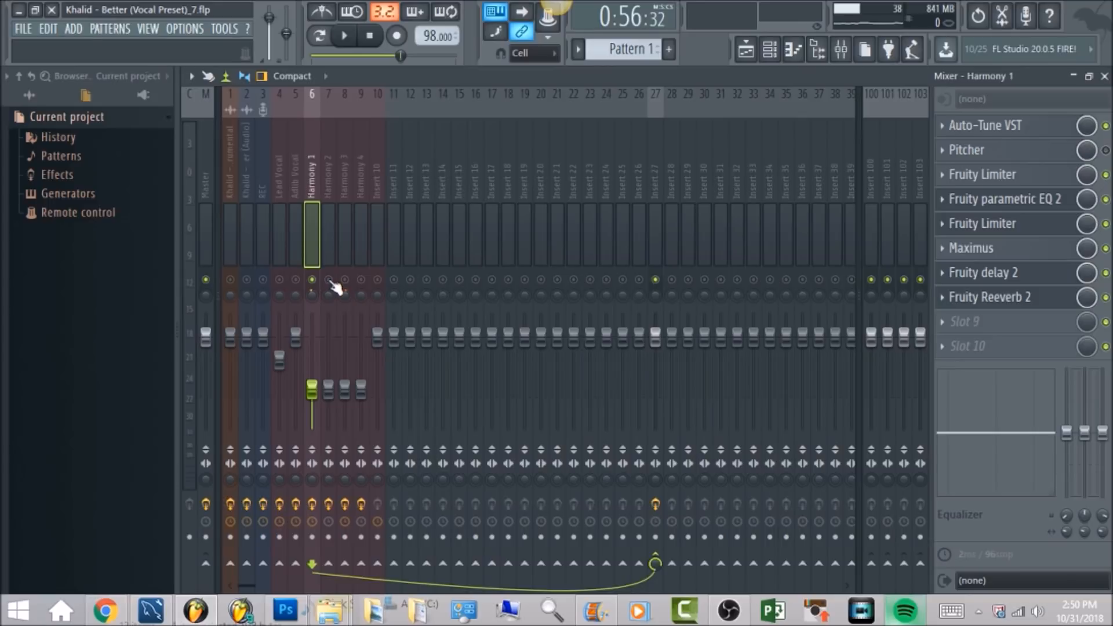
pyautogui.click(333, 168)
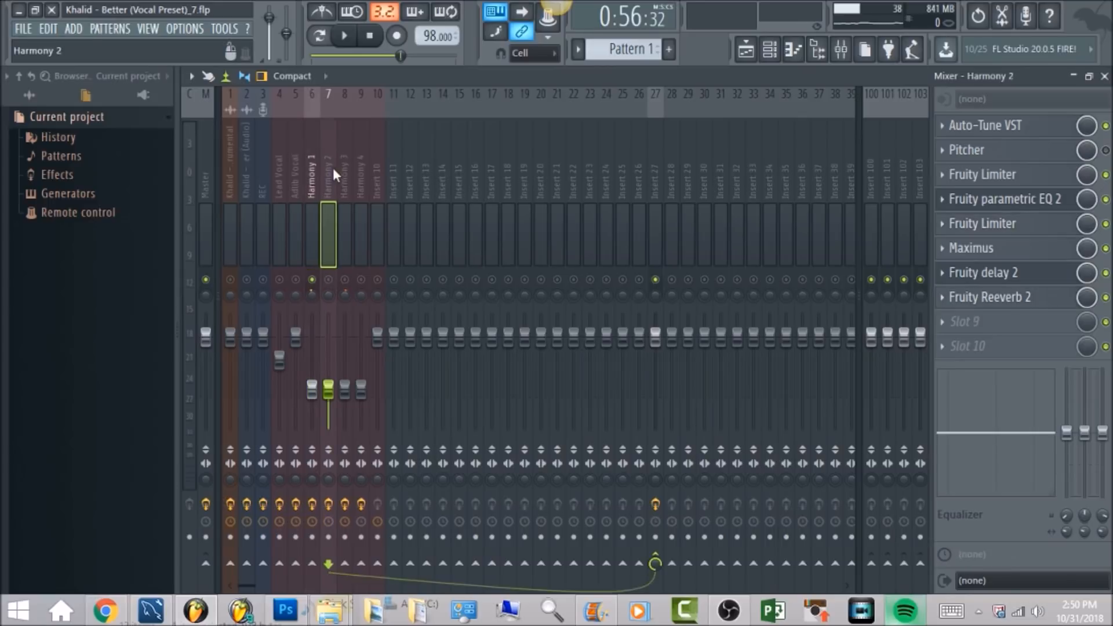
pyautogui.click(329, 280)
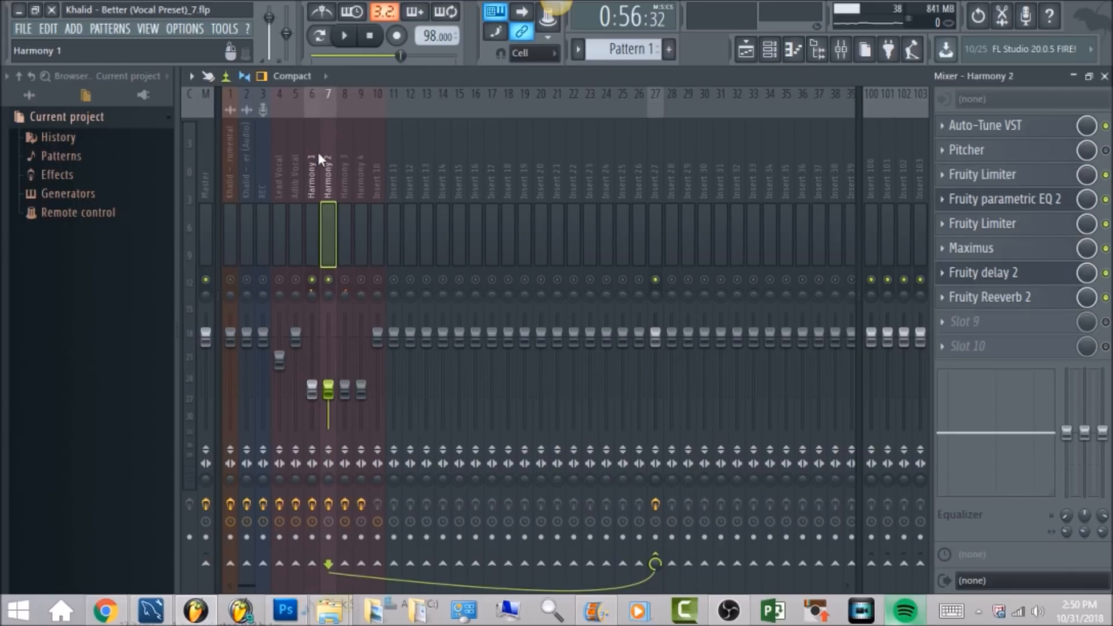
pyautogui.rightClick(329, 281)
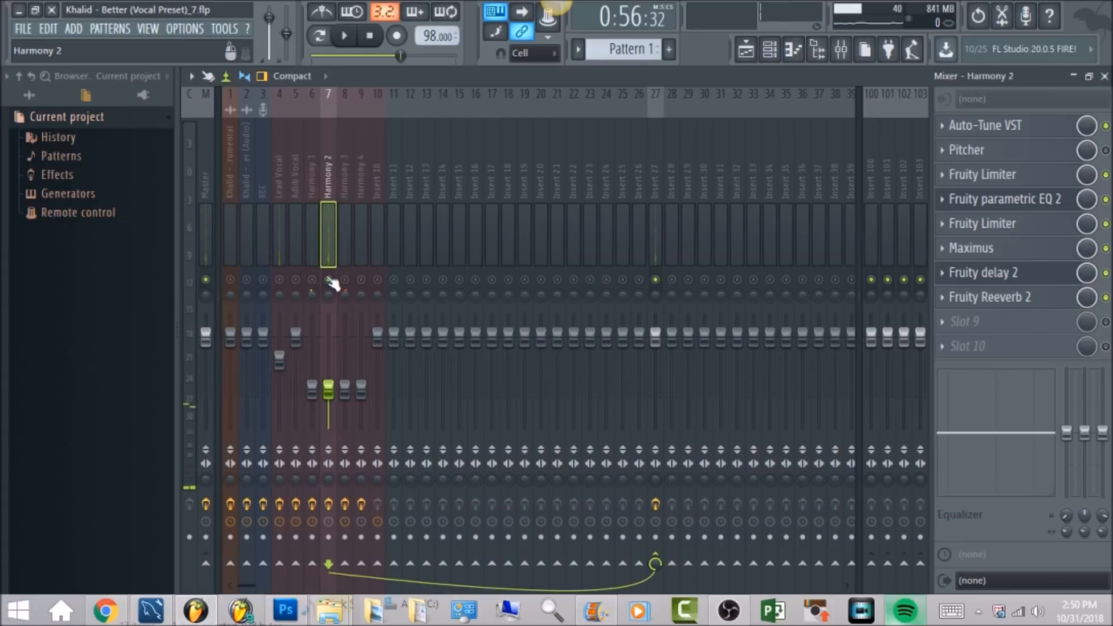
pyautogui.press('space')
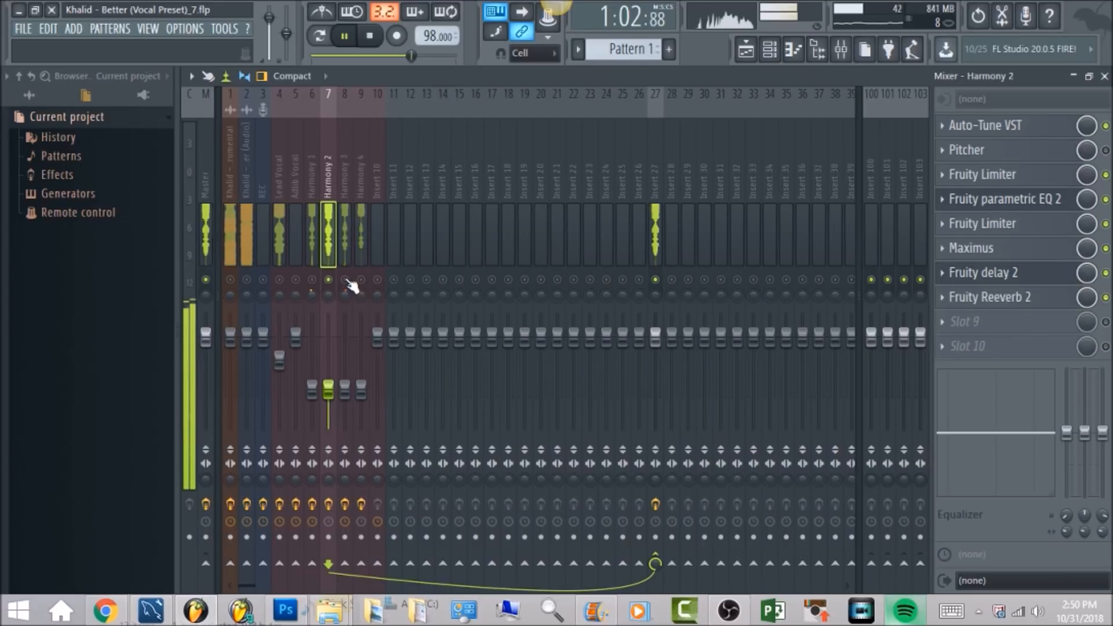
pyautogui.press('space')
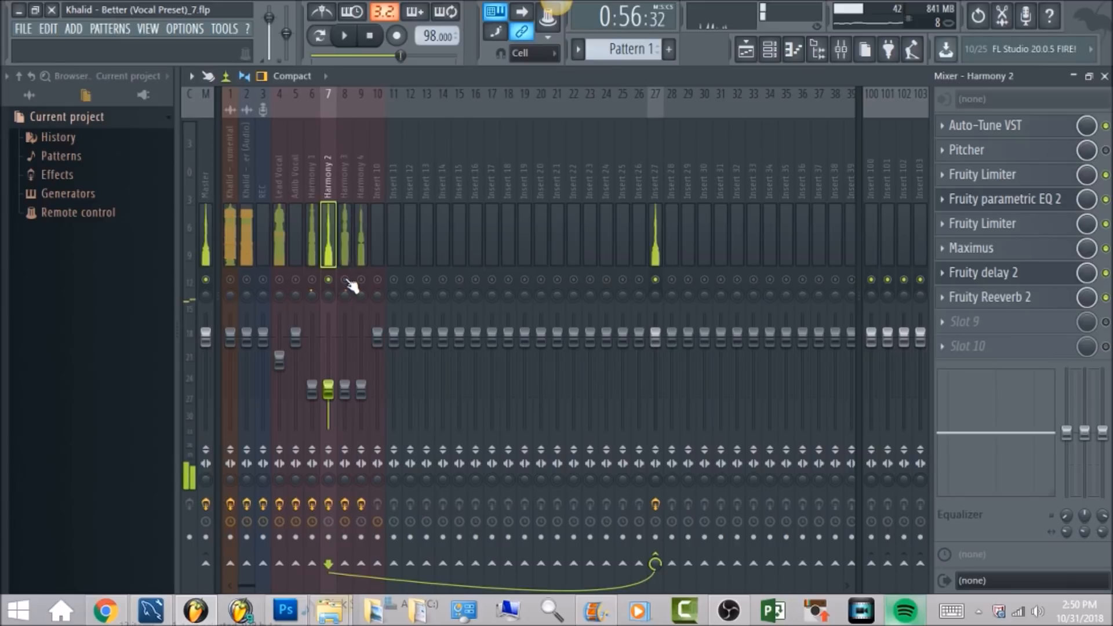
# Audition Harmony 3 and Harmony 4 one after the other, soloing each track and playing it from bar 24.
pyautogui.click(344, 190)
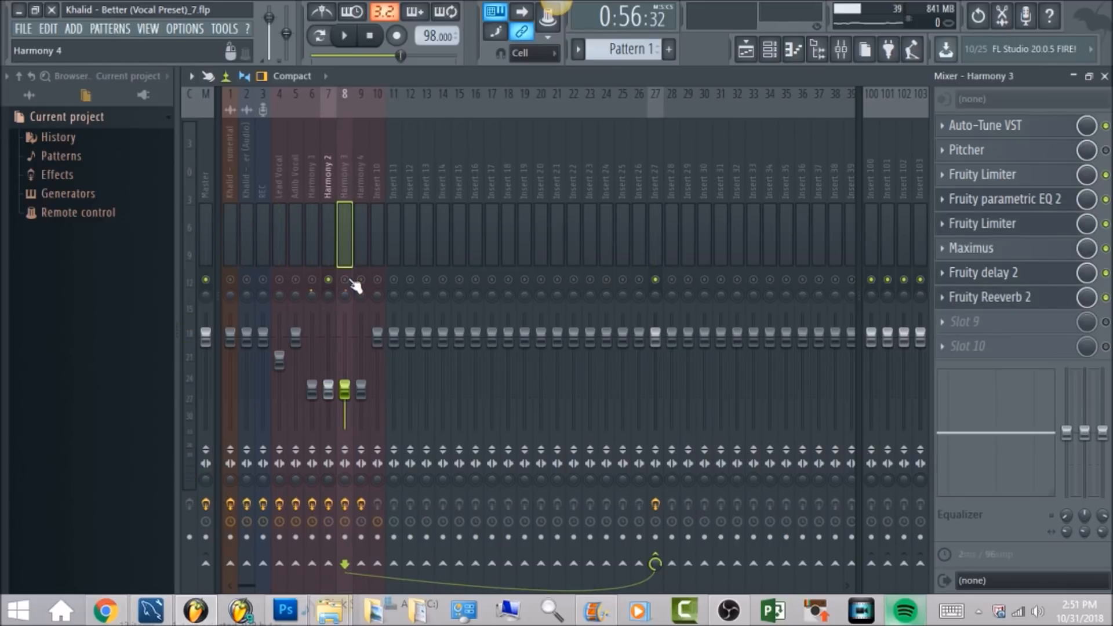
pyautogui.press('space')
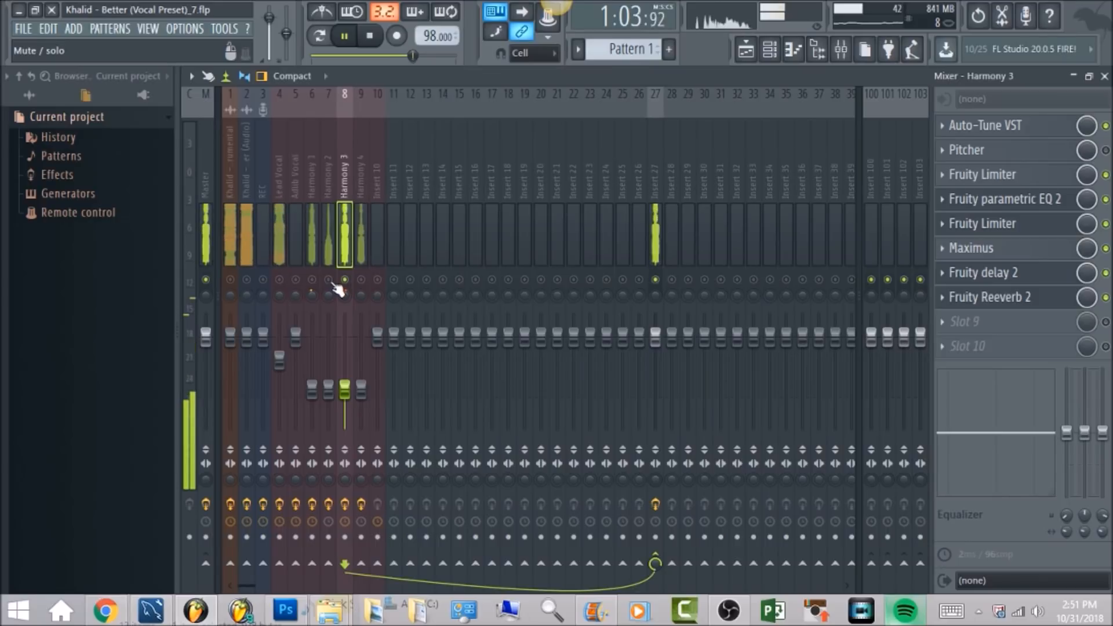
pyautogui.click(361, 280)
pyautogui.press('space')
pyautogui.click(360, 188)
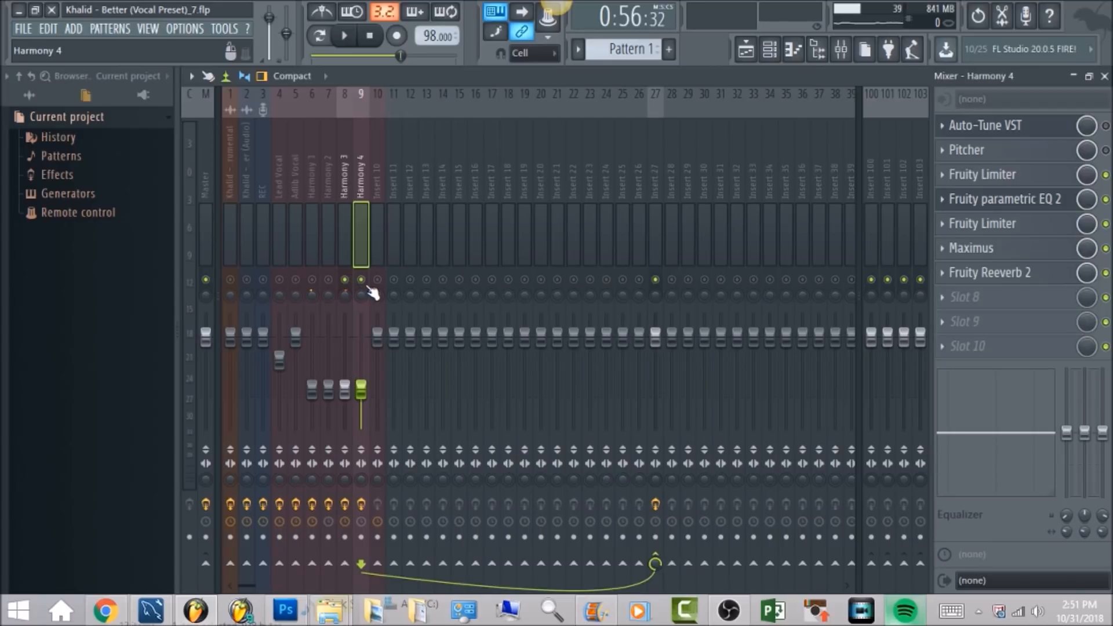
pyautogui.press('space')
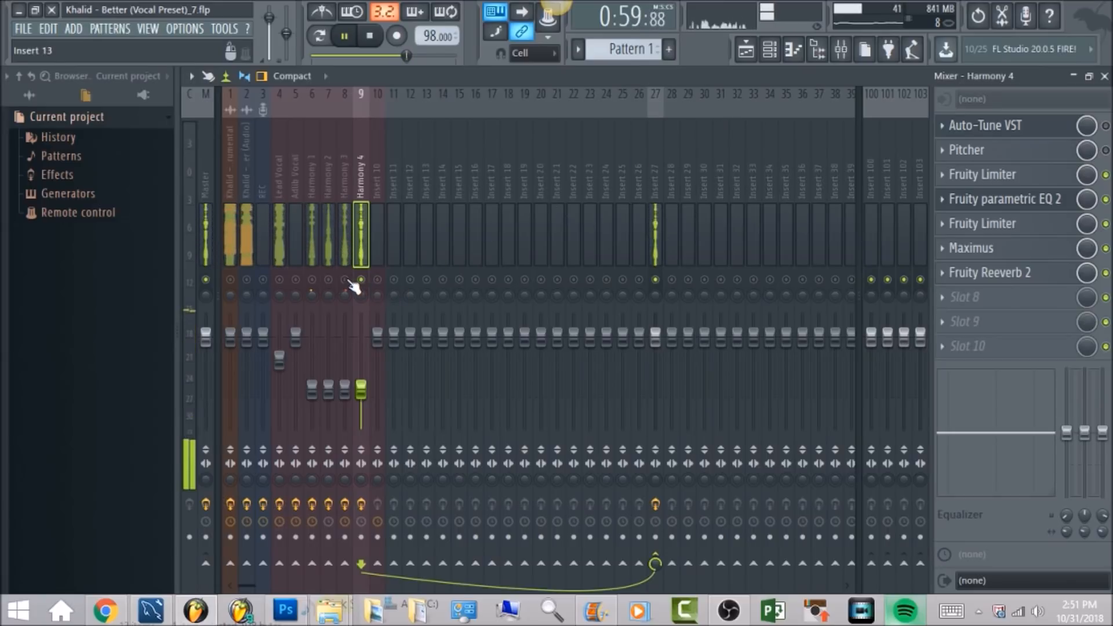
pyautogui.press('space')
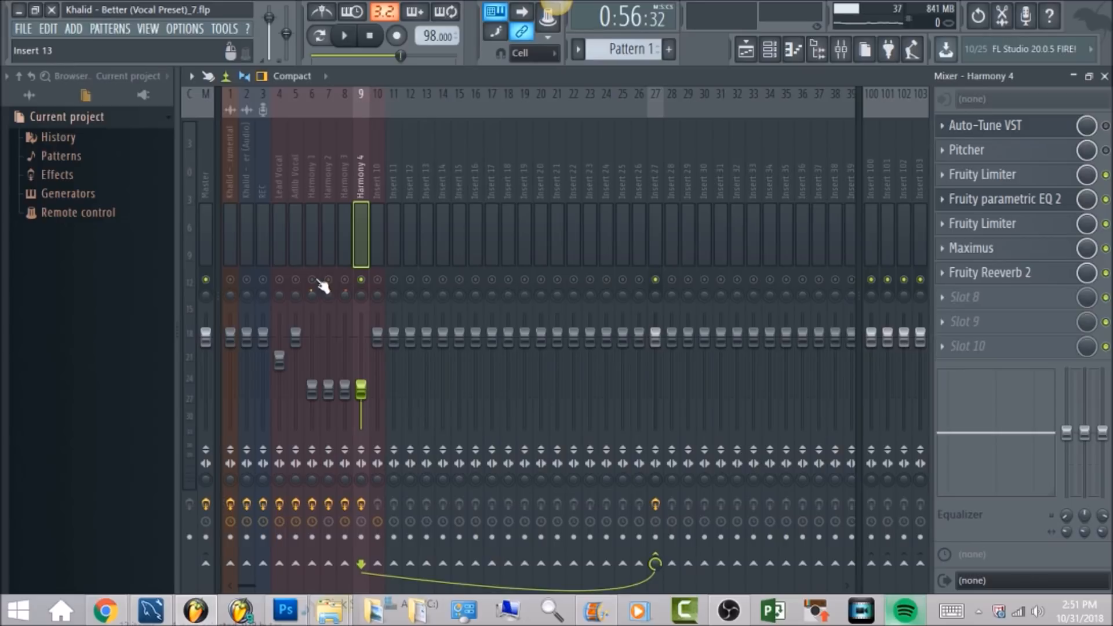
# Unmute Harmony 1, Harmony 2 and Harmony 3 alongside Harmony 4 in the mixer.
pyautogui.click(312, 280)
pyautogui.click(328, 279)
pyautogui.click(345, 280)
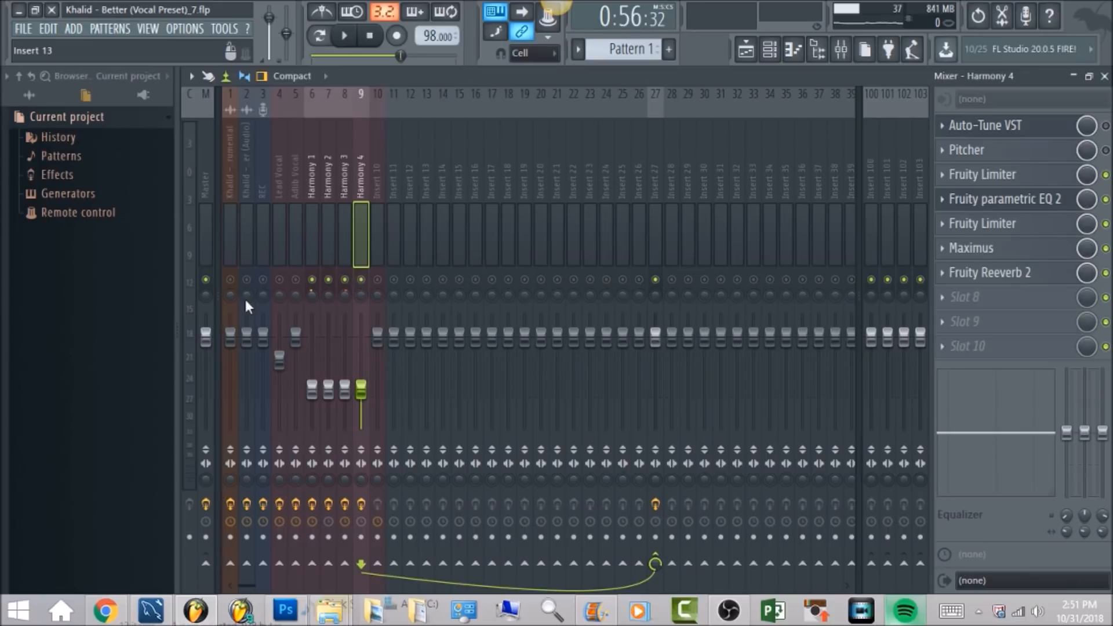
# Play the harmonies together with Lead Vocal and Adlib Vocal from the start of the harmony clips, watching the mixer.
pyautogui.click(746, 50)
pyautogui.click(751, 110)
pyautogui.press('space')
pyautogui.click(842, 51)
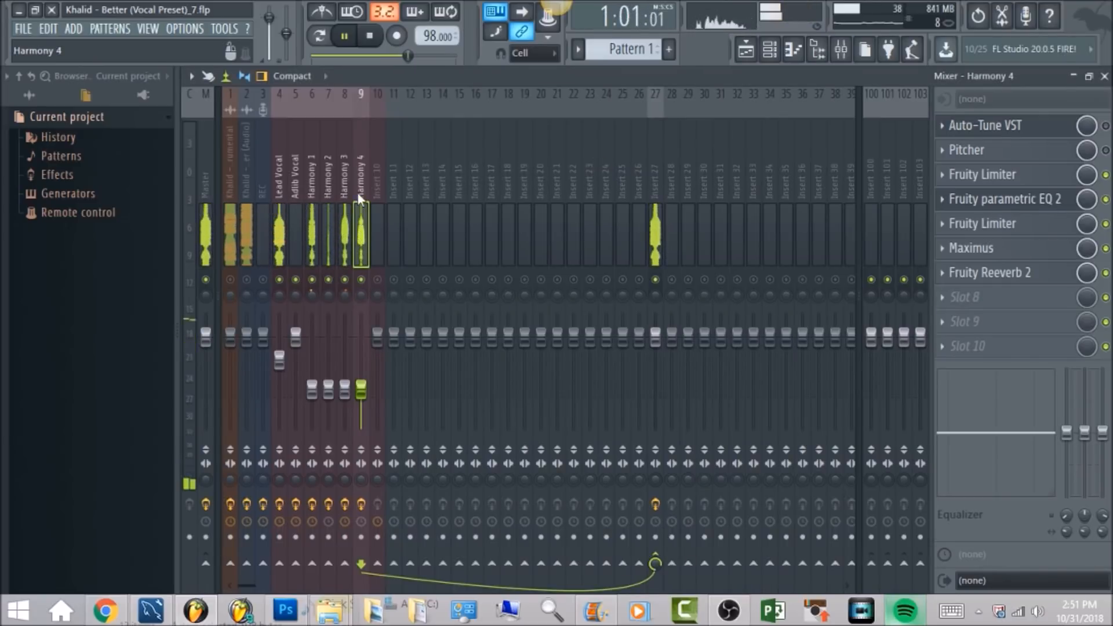
# Examine the Fruity Limiter on Insert 27 during playback, then stop the song and close the limiter.
pyautogui.click(656, 167)
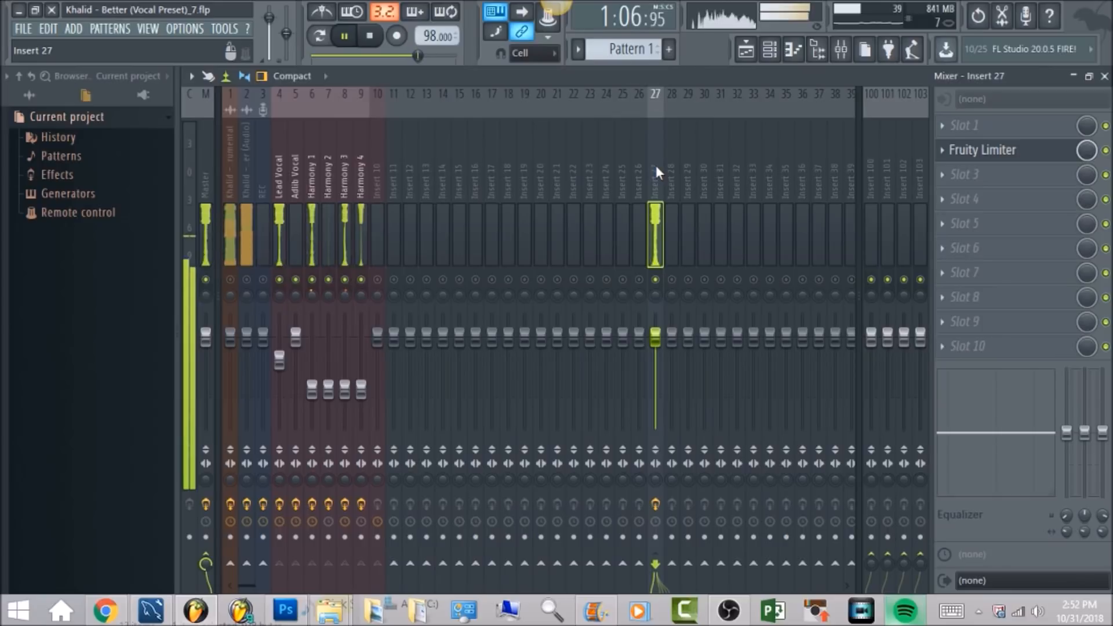
pyautogui.click(1008, 153)
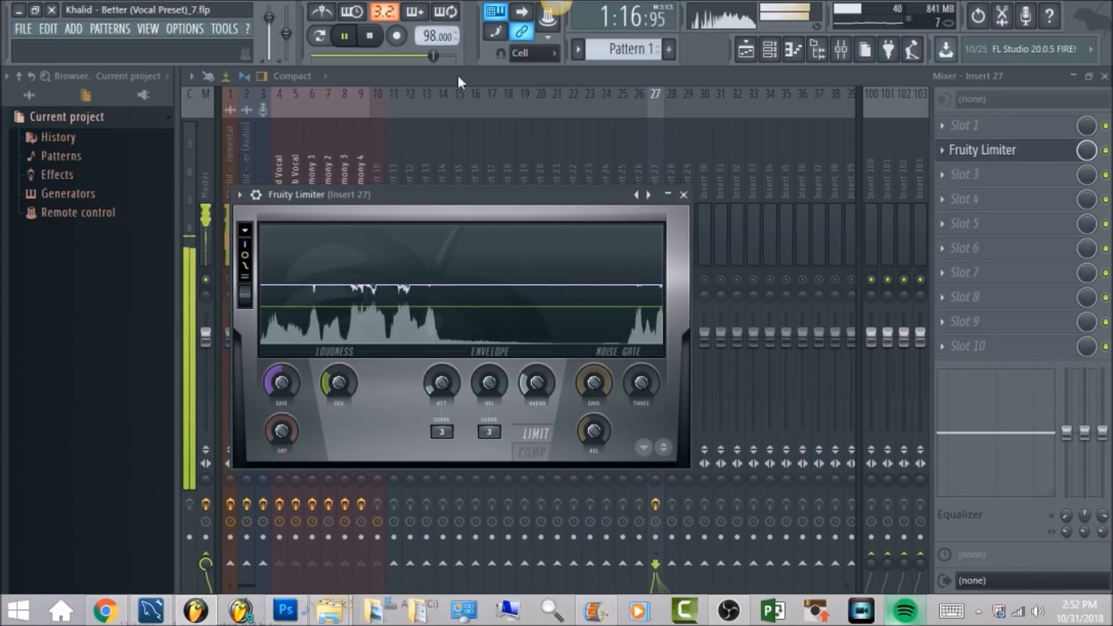
pyautogui.click(399, 54)
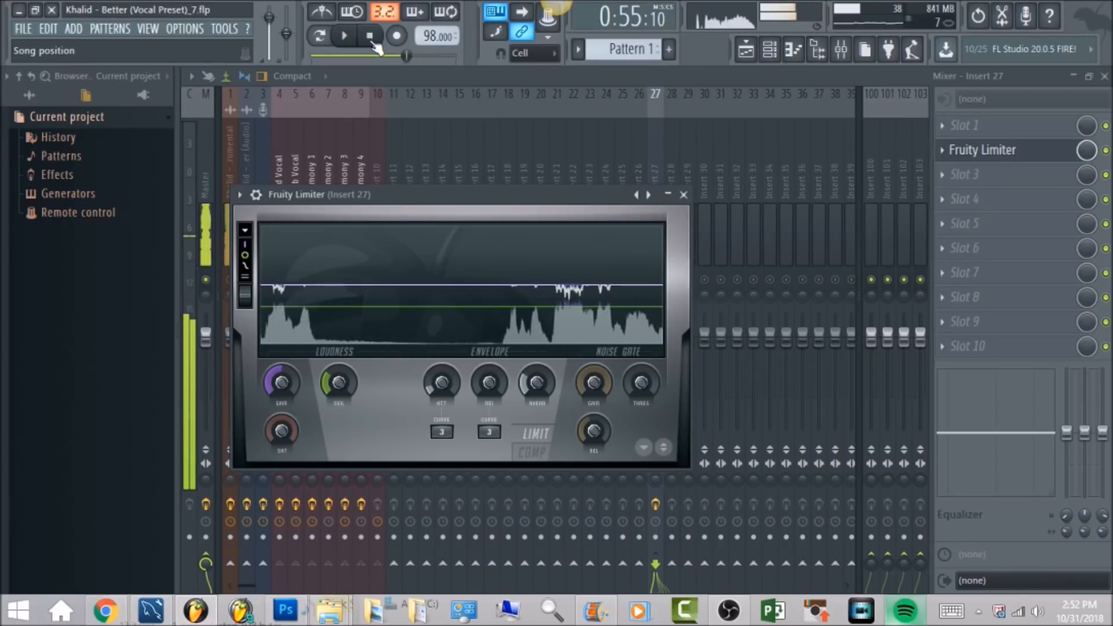
pyautogui.press('space')
pyautogui.press('Escape')
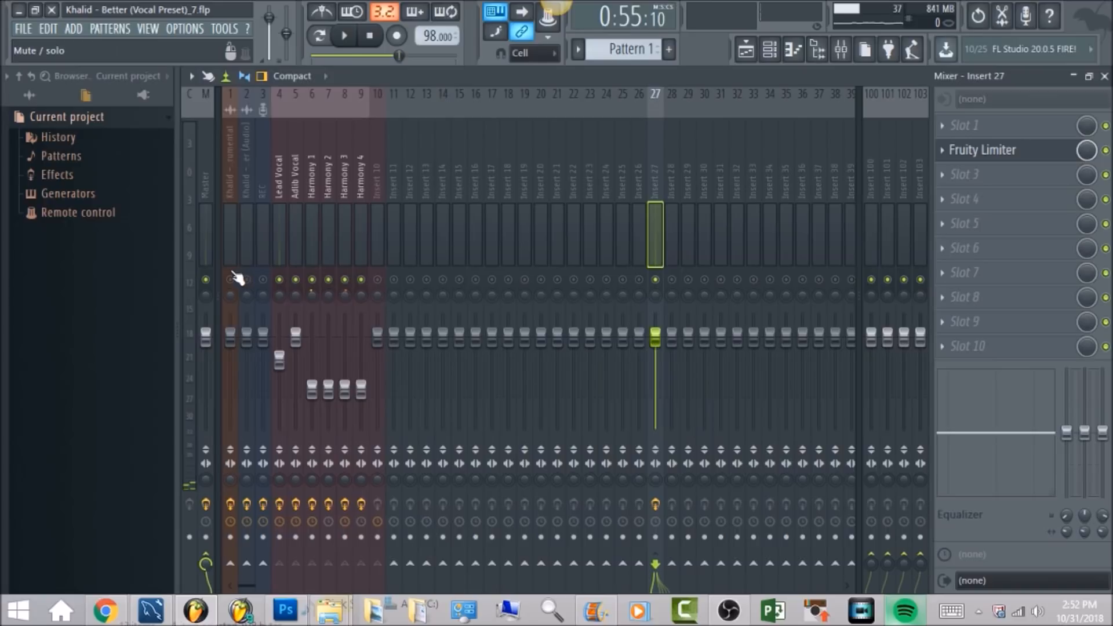
# Unmute the instrumental track in the mixer and play the mix from bar 9 in the playlist, then stop it.
pyautogui.click(231, 279)
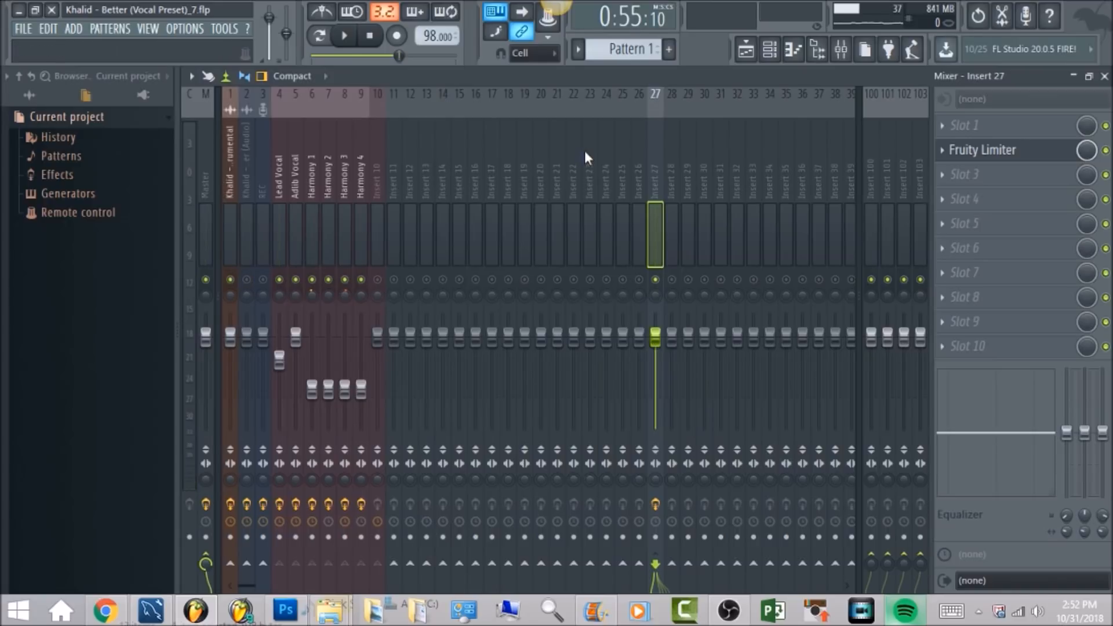
pyautogui.click(749, 52)
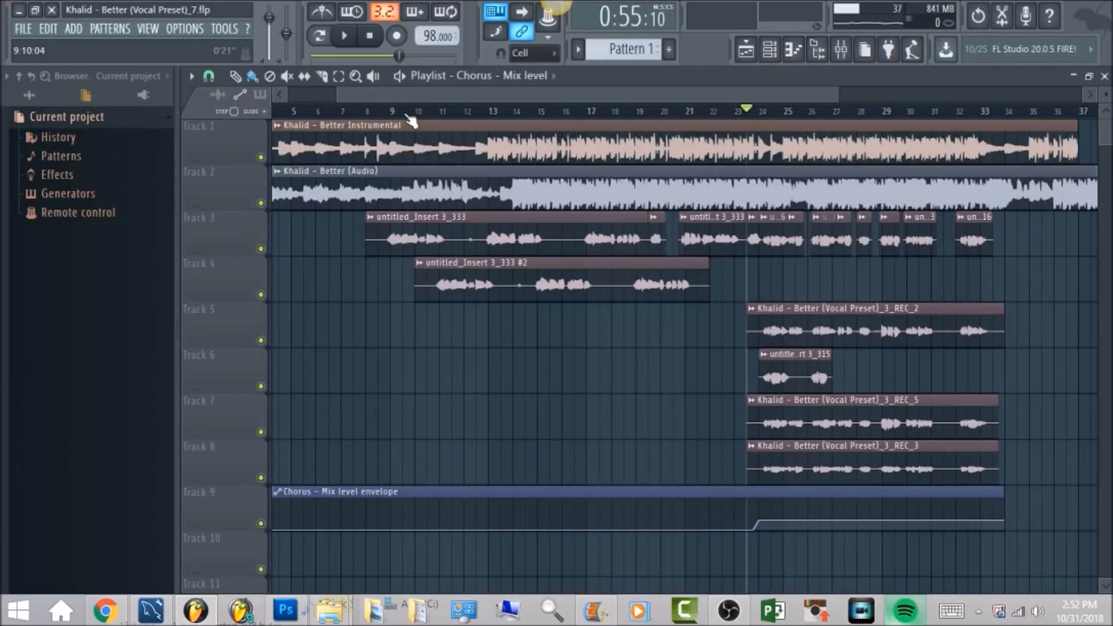
pyautogui.click(390, 112)
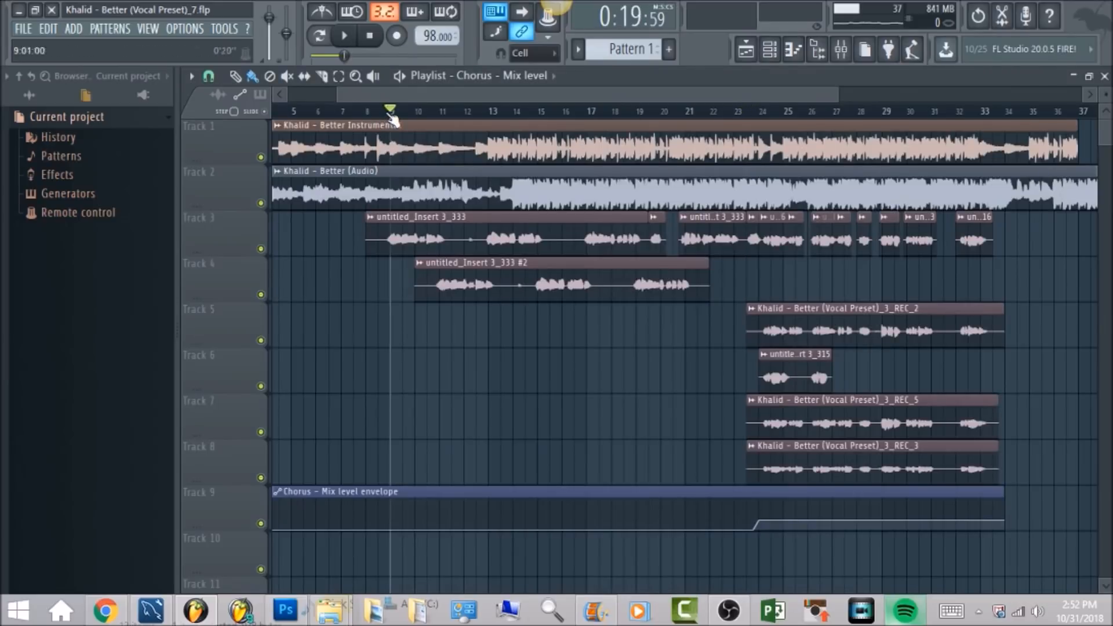
pyautogui.click(344, 36)
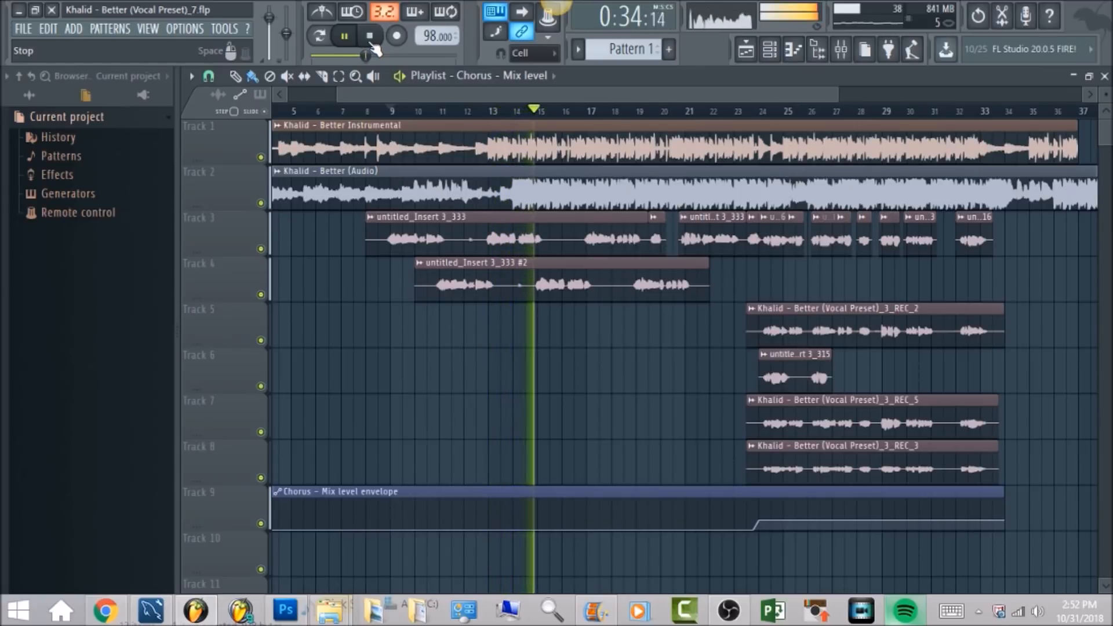
pyautogui.click(371, 40)
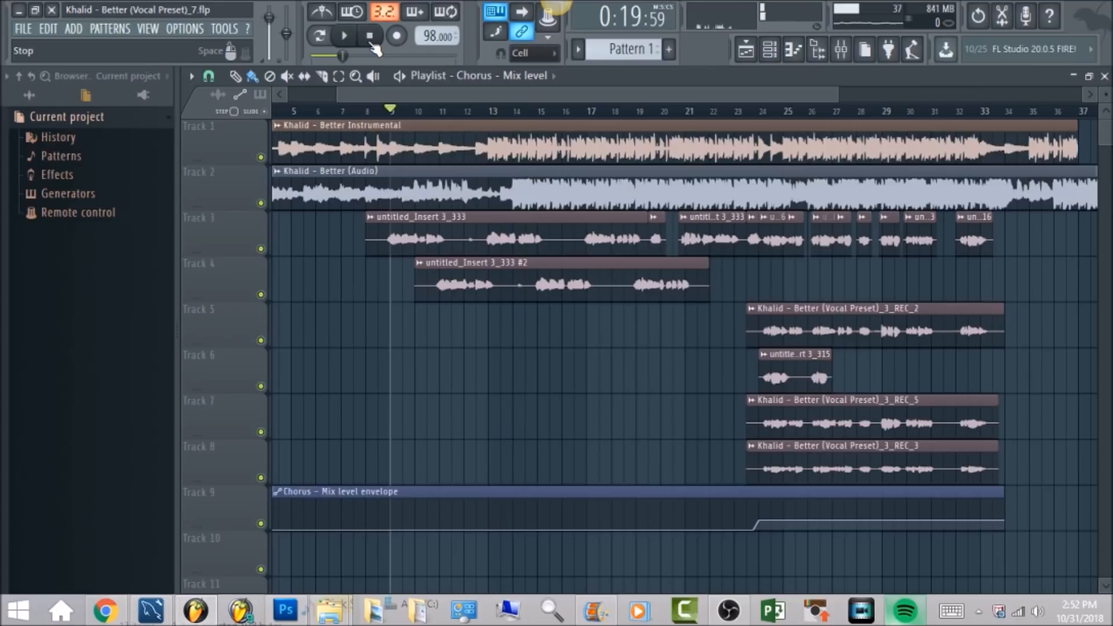
# Play the vocals with the instrumental from bar 24 in the playlist, then stop playback.
pyautogui.click(770, 116)
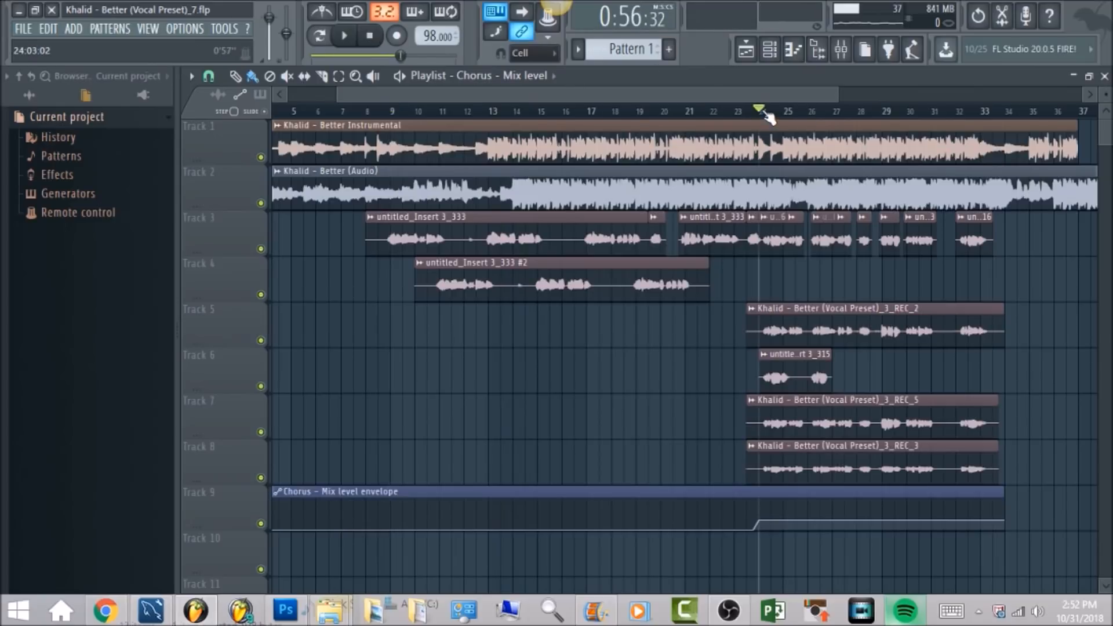
pyautogui.click(344, 36)
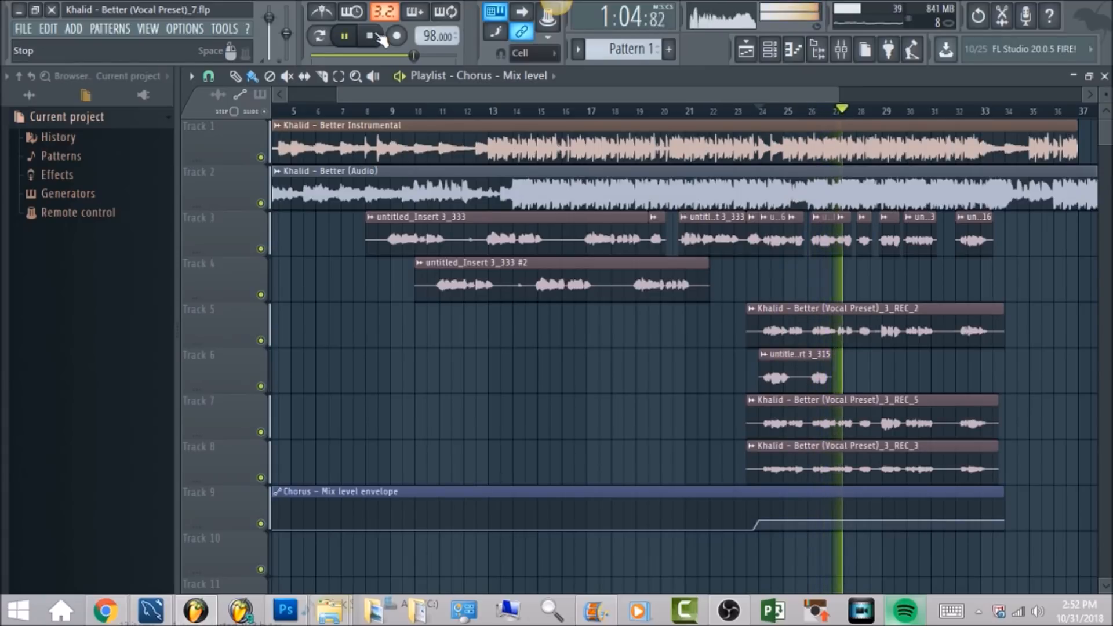
pyautogui.click(377, 36)
# Select the Master channel in the mixer, enable its iZotope Ozone 5 Equalizer and open it.
pyautogui.click(844, 60)
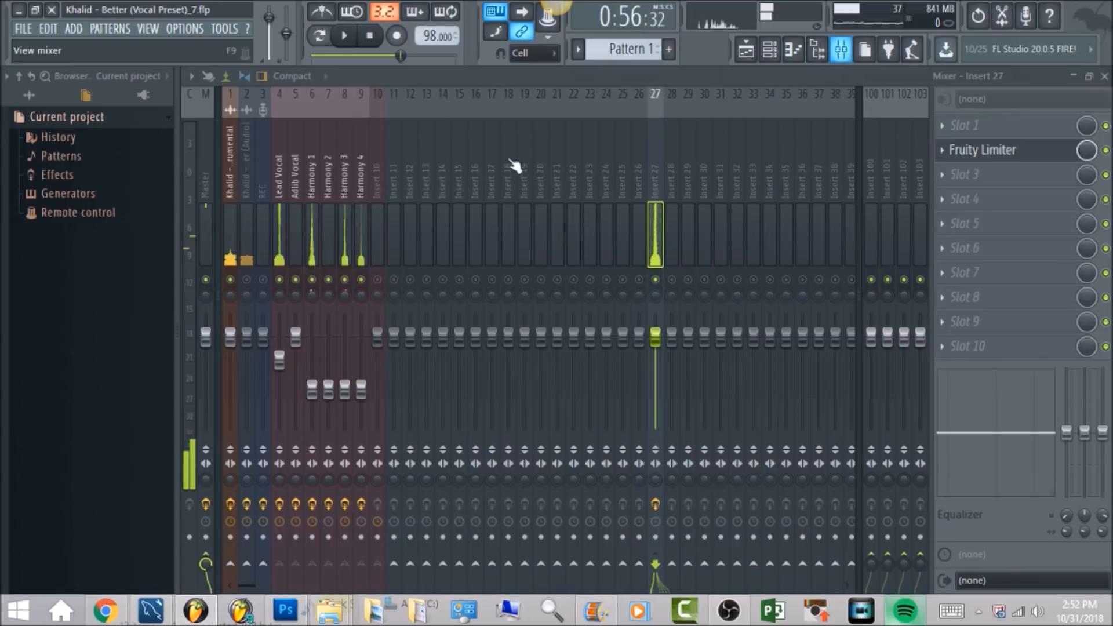
pyautogui.click(201, 173)
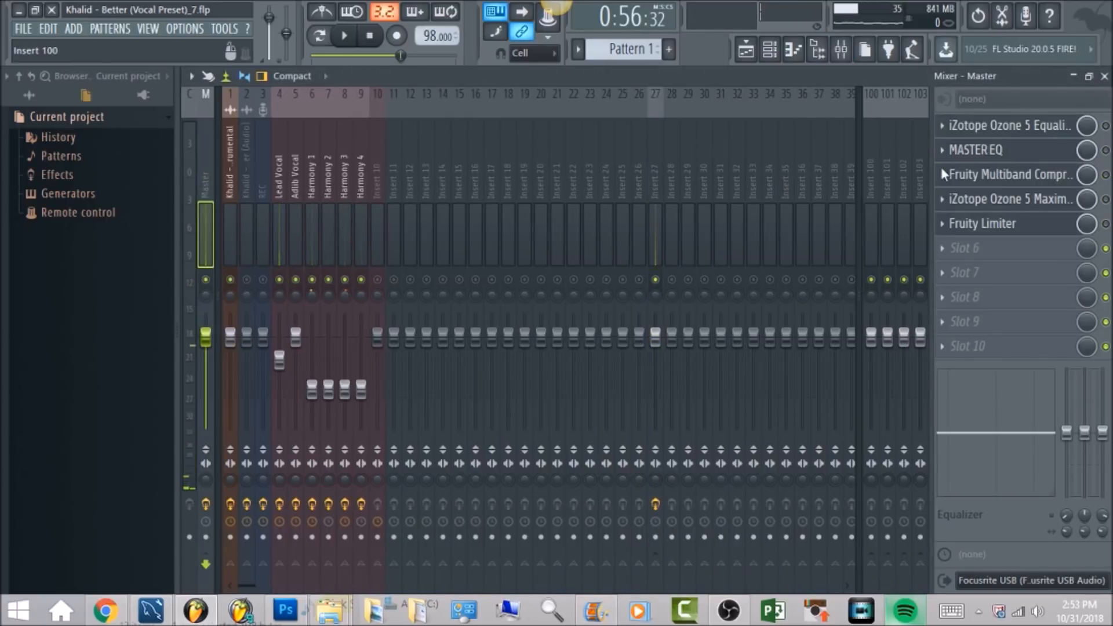
pyautogui.click(1105, 126)
pyautogui.click(1022, 131)
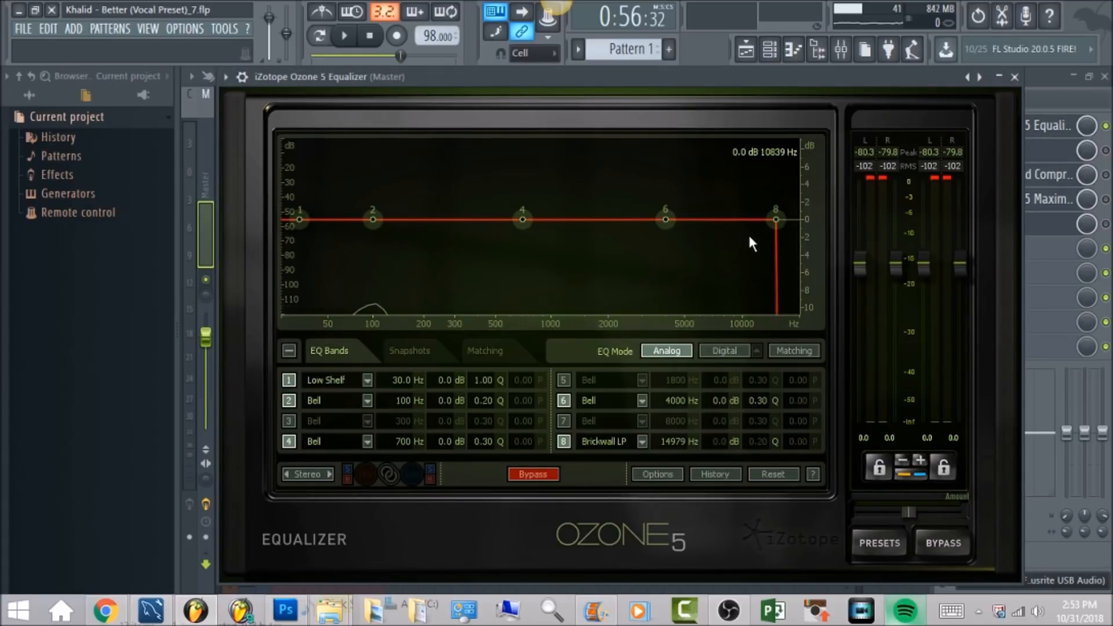
# Set band 8 of the Ozone 5 Equalizer to a Brickwall lowpass and close the plugin.
pyautogui.click(643, 442)
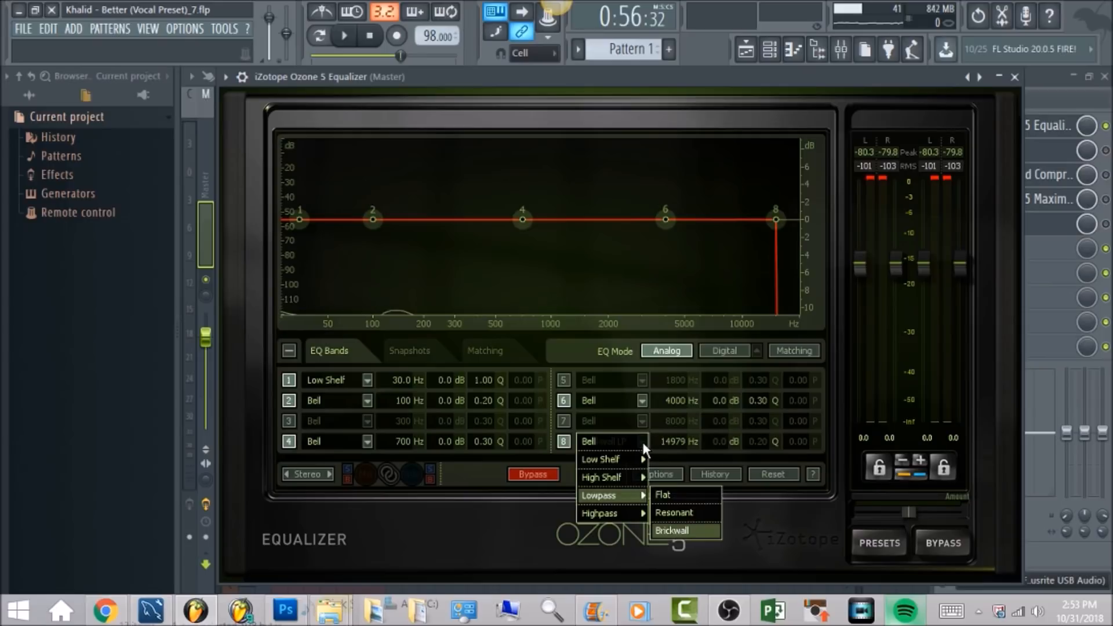
pyautogui.moveTo(625, 499)
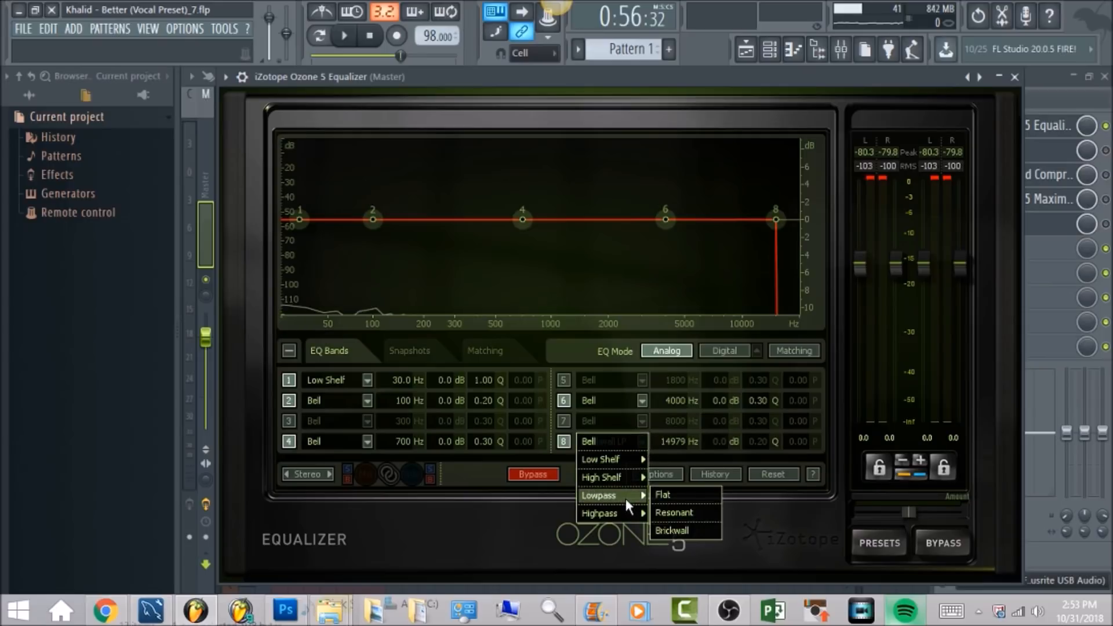
pyautogui.click(688, 531)
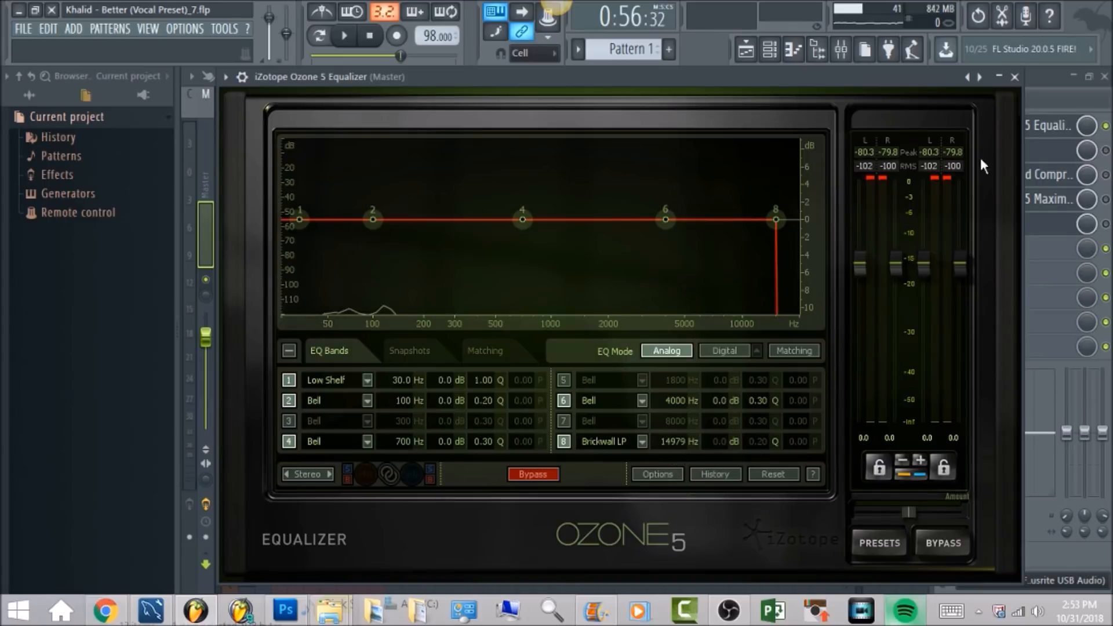
pyautogui.click(1042, 80)
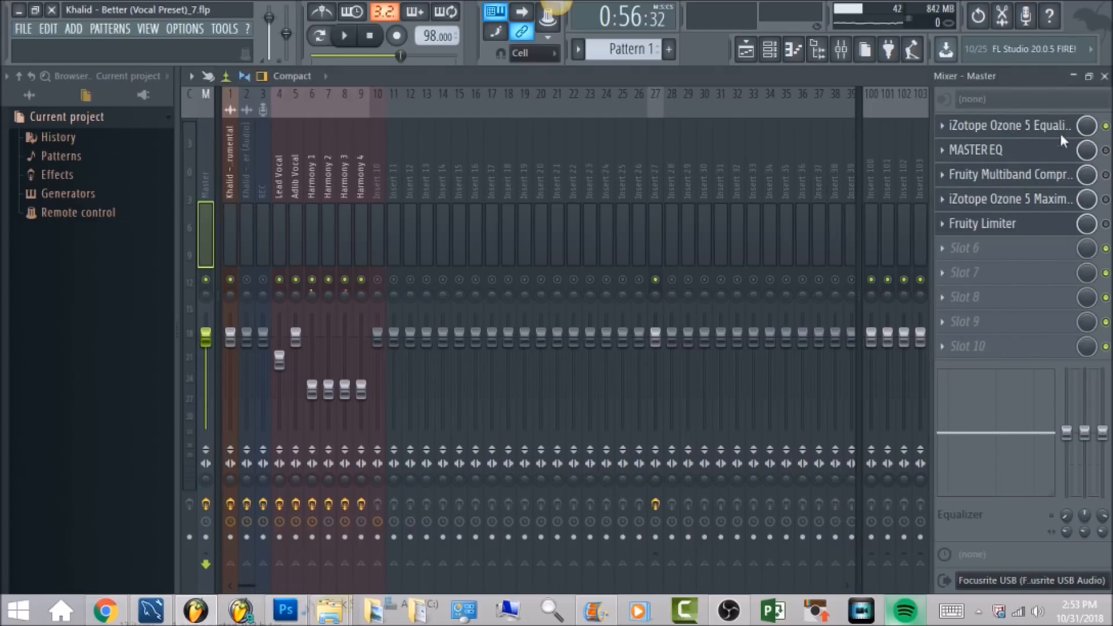
# Enable the Fruity Multiband Compressor on the Master channel with MASTER EQ switched off, and open the compressor.
pyautogui.click(1106, 150)
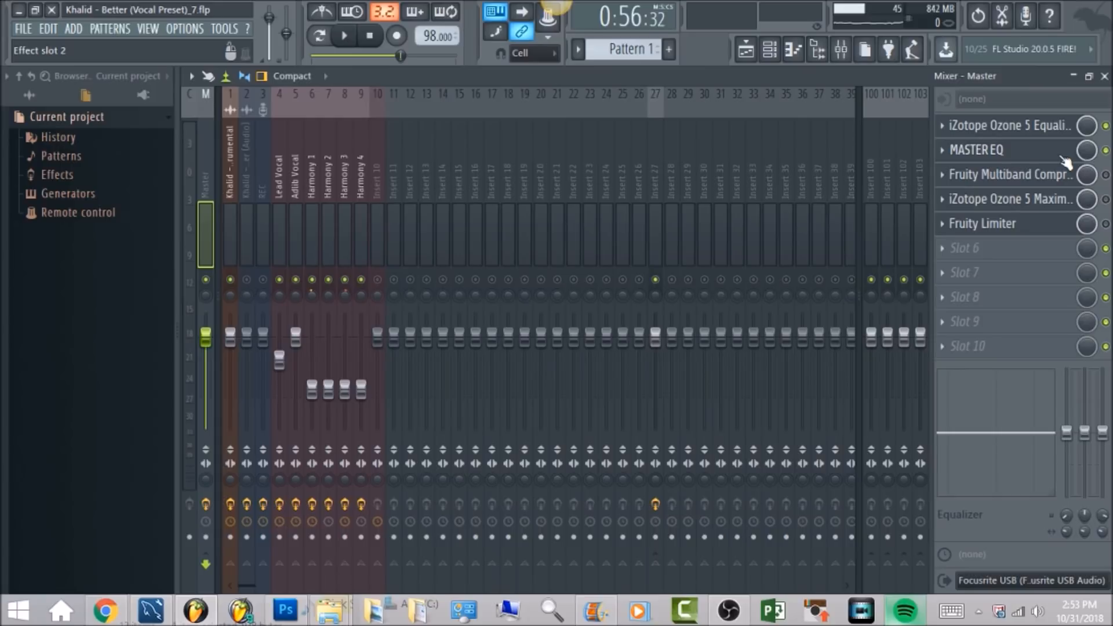
pyautogui.click(1106, 174)
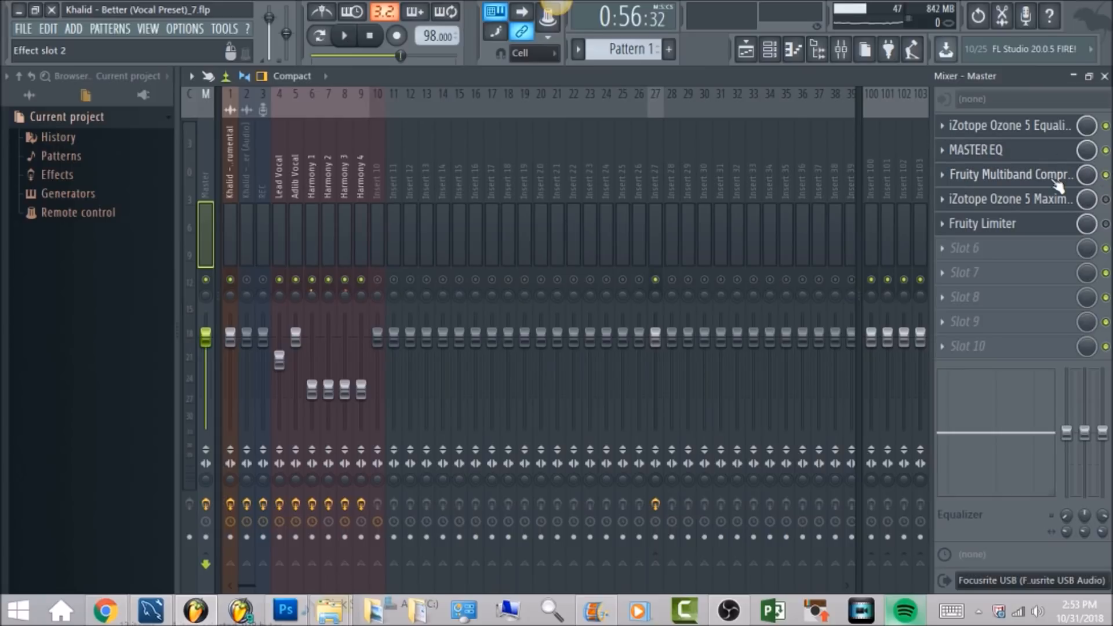
pyautogui.click(1106, 150)
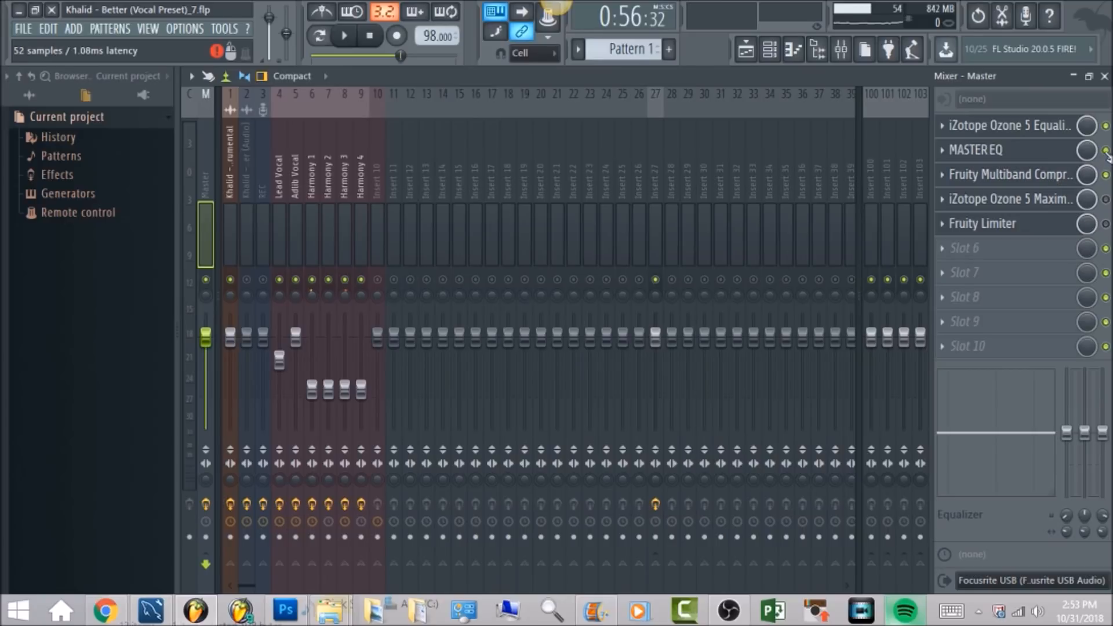
pyautogui.click(1054, 177)
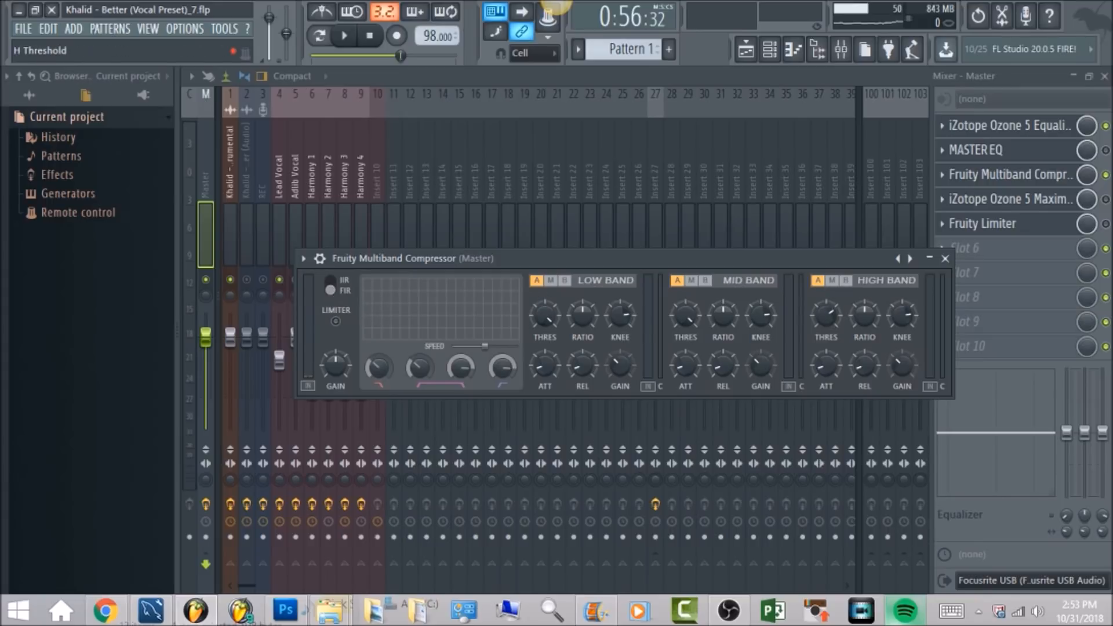
# Audition the full mix through the Master channel's Fruity Multiband Compressor, then stop playback.
pyautogui.click(827, 315)
pyautogui.click(344, 36)
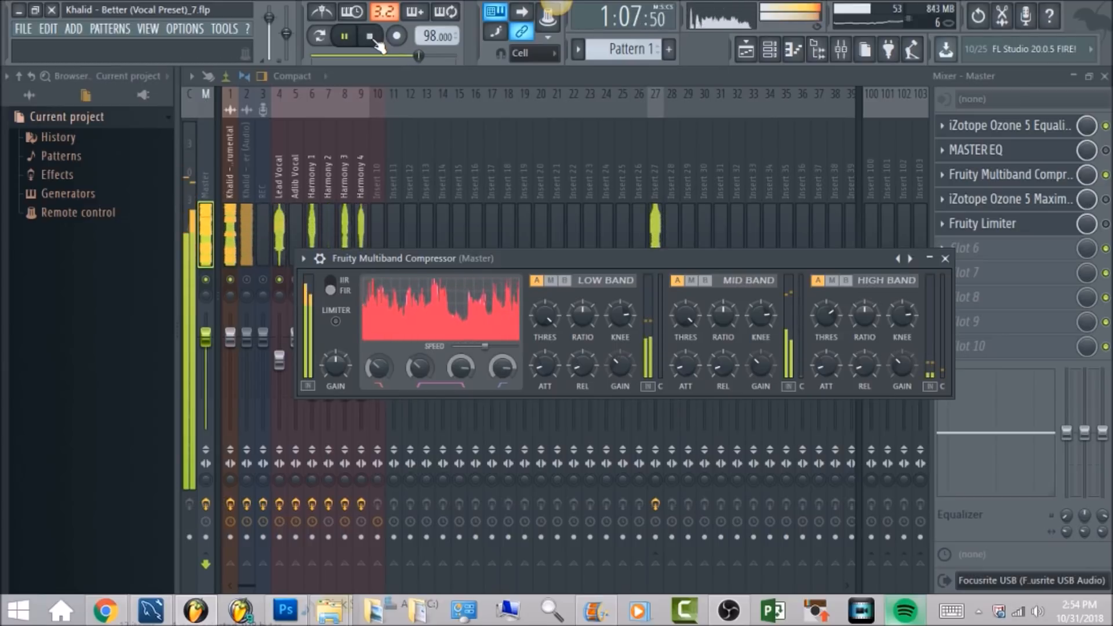
pyautogui.click(370, 36)
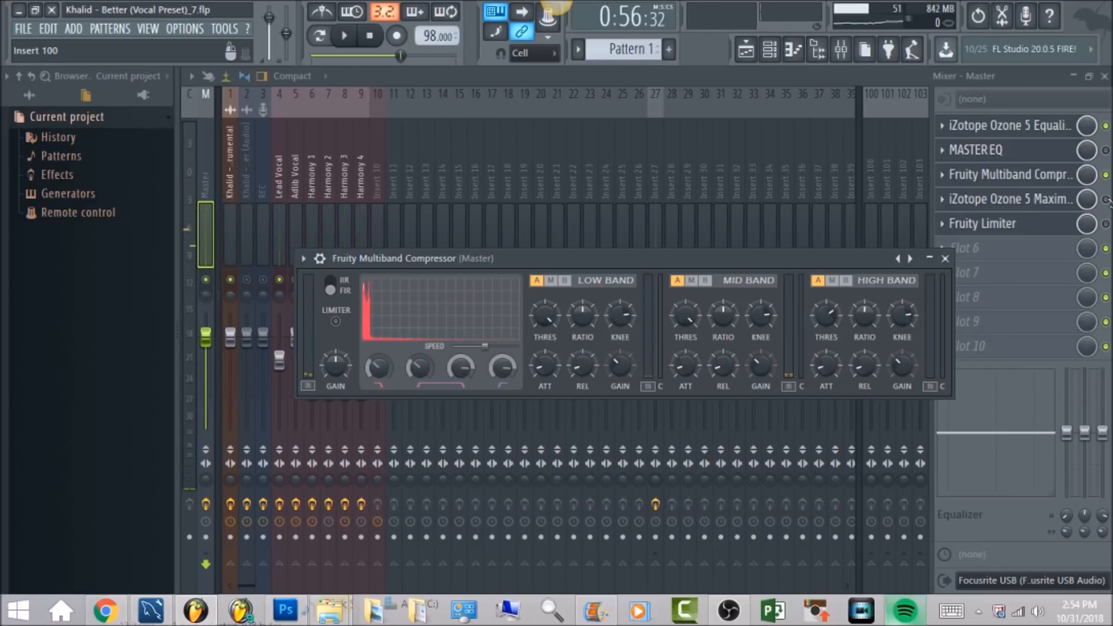
# Enable the iZotope Ozone 5 Maximizer on the Master channel, open it to review its threshold, and close the plugin.
pyautogui.click(1079, 206)
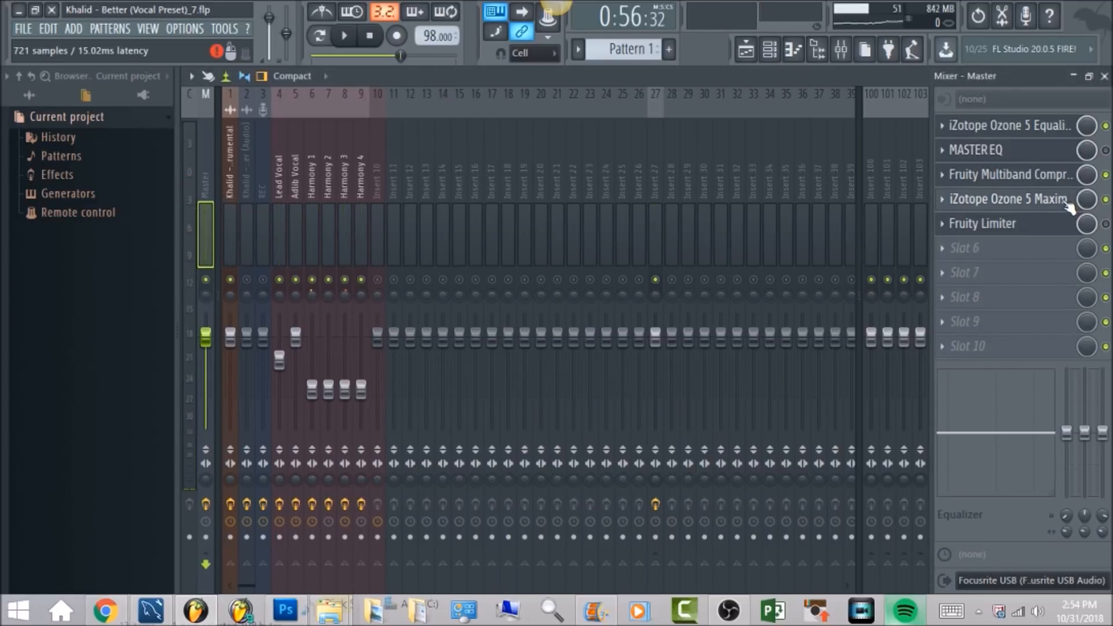
pyautogui.click(1069, 203)
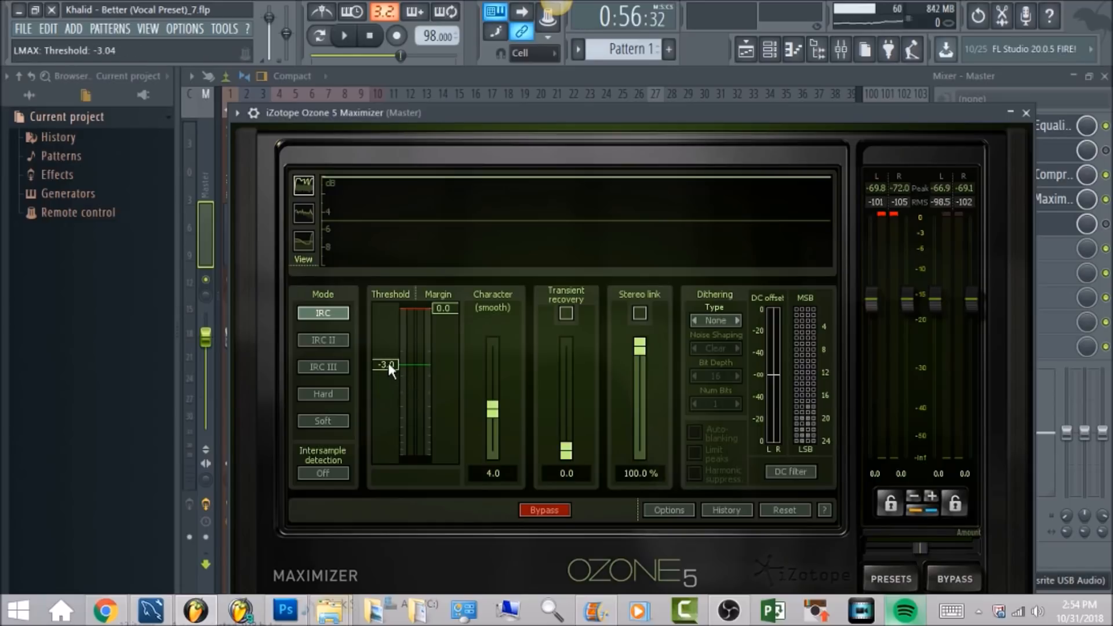
pyautogui.click(206, 159)
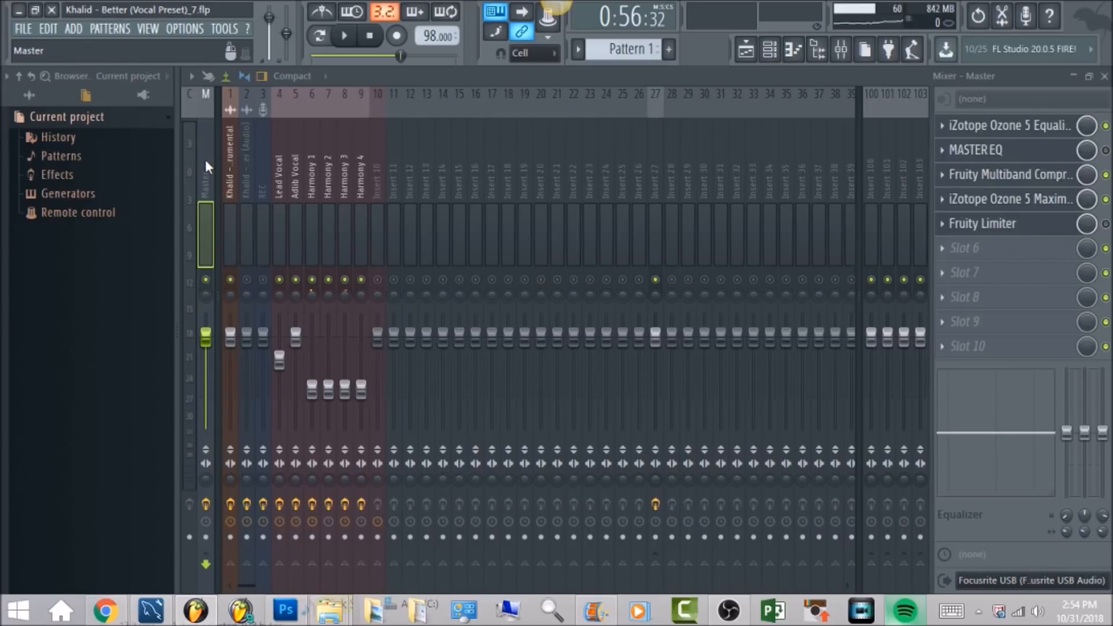
# Enable the Master channel's Fruity Limiter temporarily, view its settings, and switch it off again.
pyautogui.click(1106, 224)
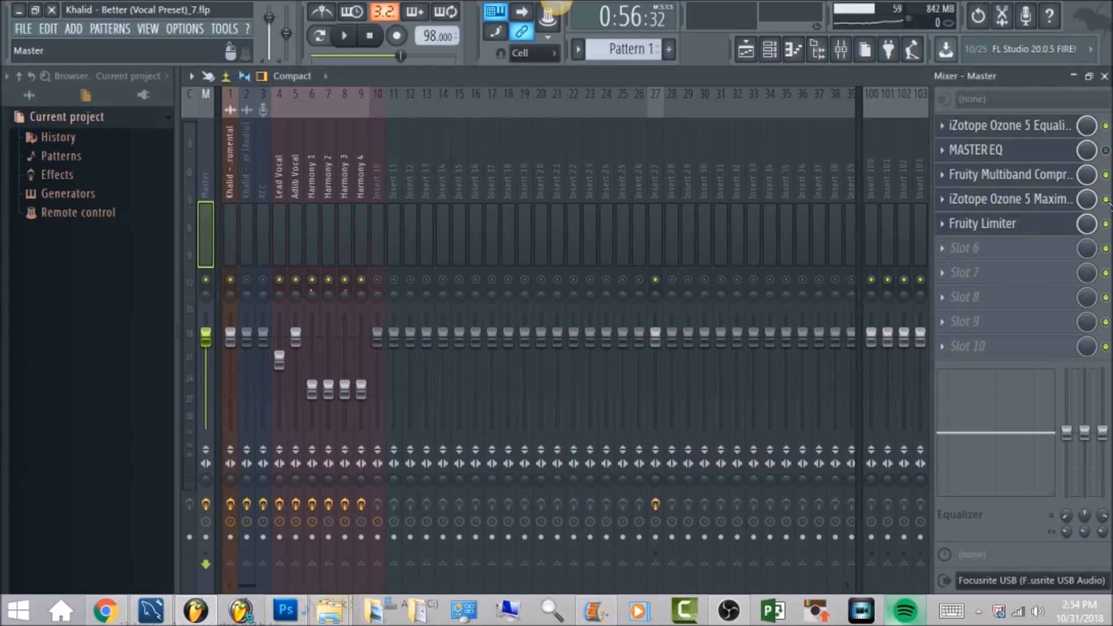
pyautogui.click(1059, 231)
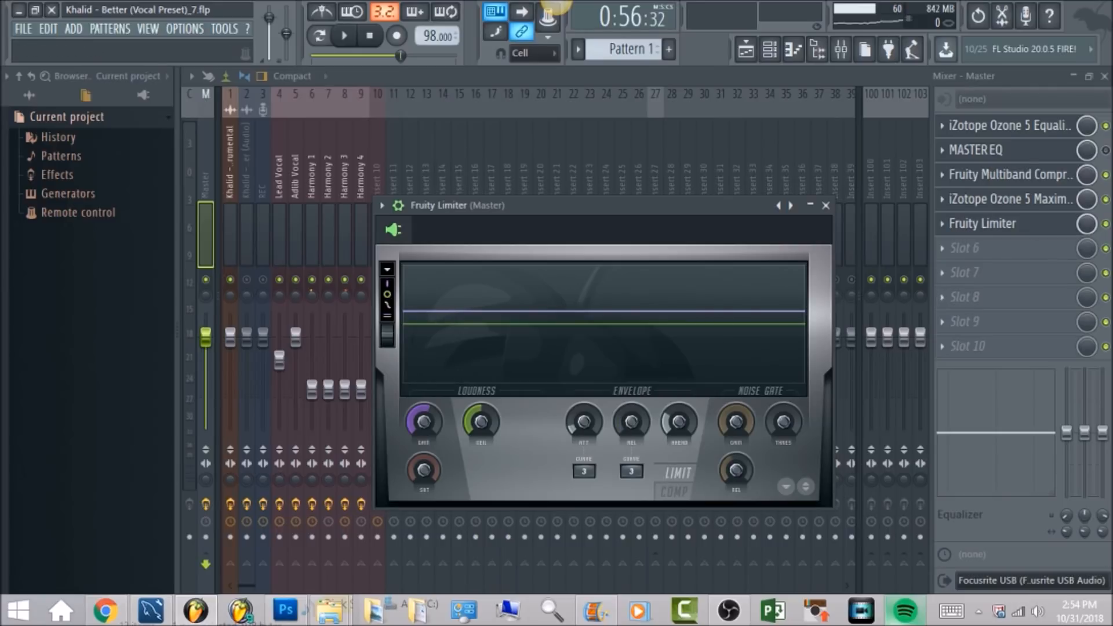
pyautogui.click(1105, 225)
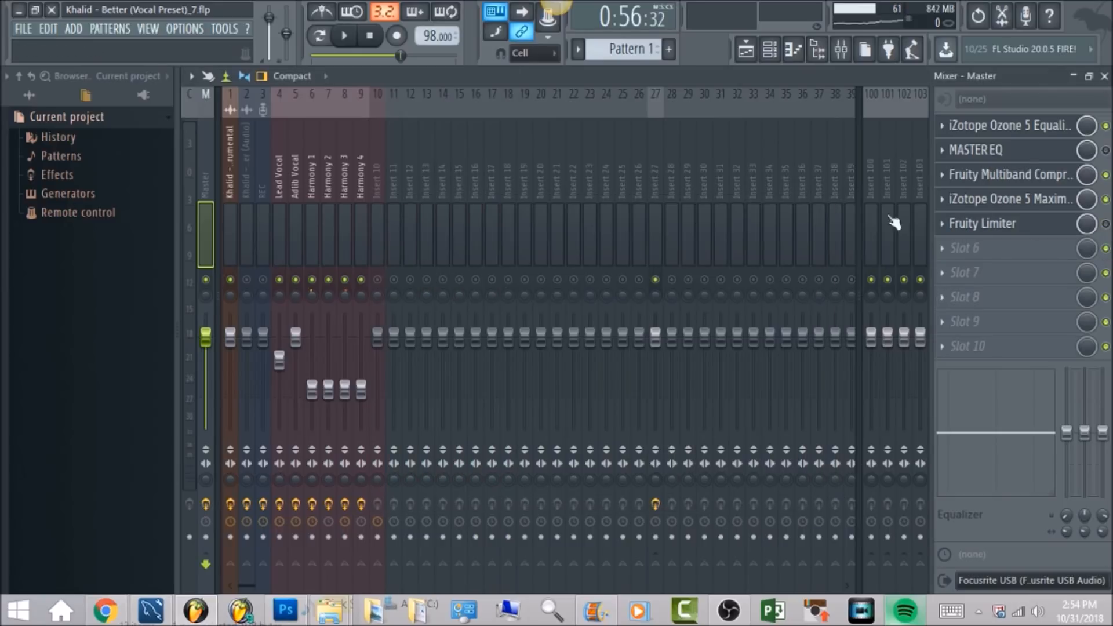
# Play the full mix with the Ozone 5 Maximizer active and Fruity Limiter off, then stop playback.
pyautogui.click(344, 36)
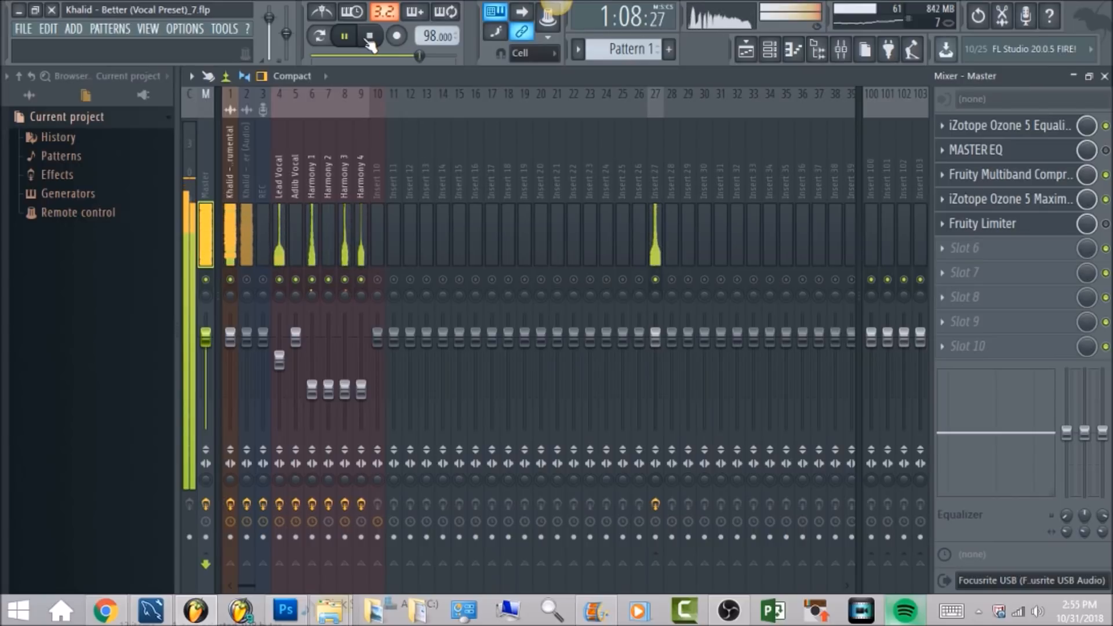
pyautogui.click(369, 37)
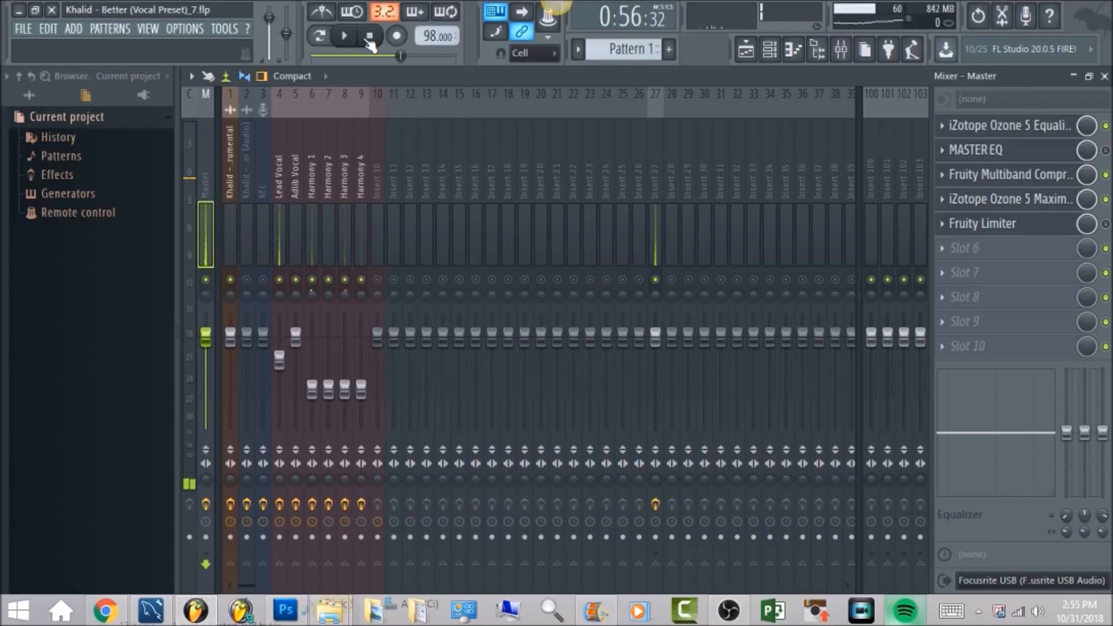